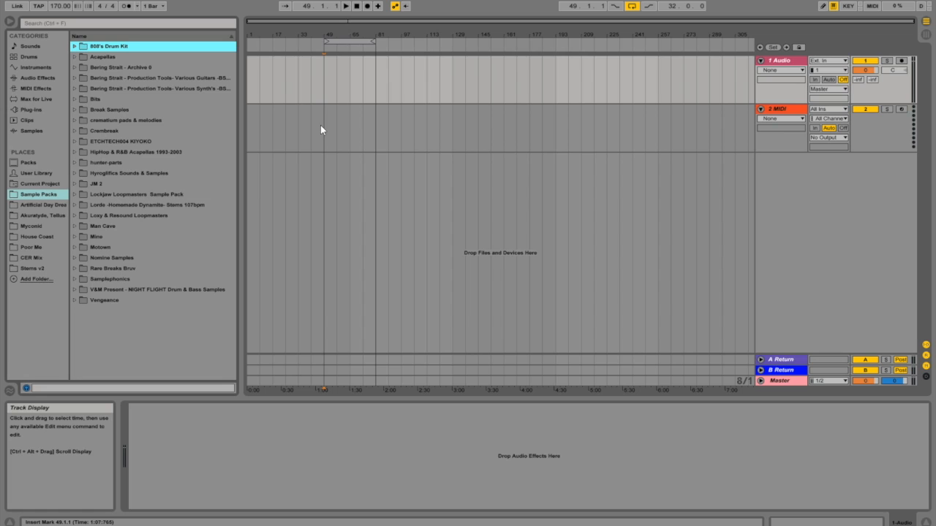
Step: Insert three additional audio tracks below the first audio track, making four audio tracks above the MIDI track
{"action": "left_click", "coordinate": [769, 86]}
{"action": "right_click", "coordinate": [773, 92]}
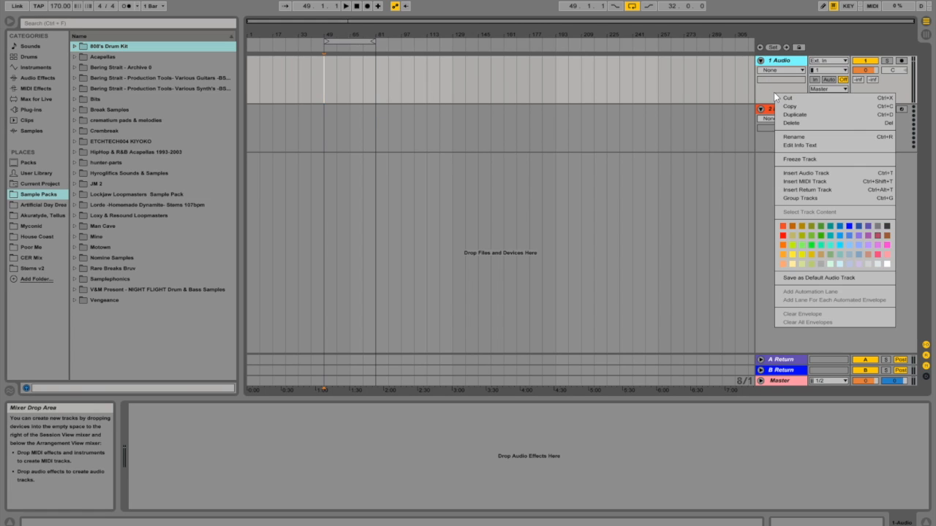
{"action": "left_click", "coordinate": [808, 173]}
{"action": "right_click", "coordinate": [789, 145]}
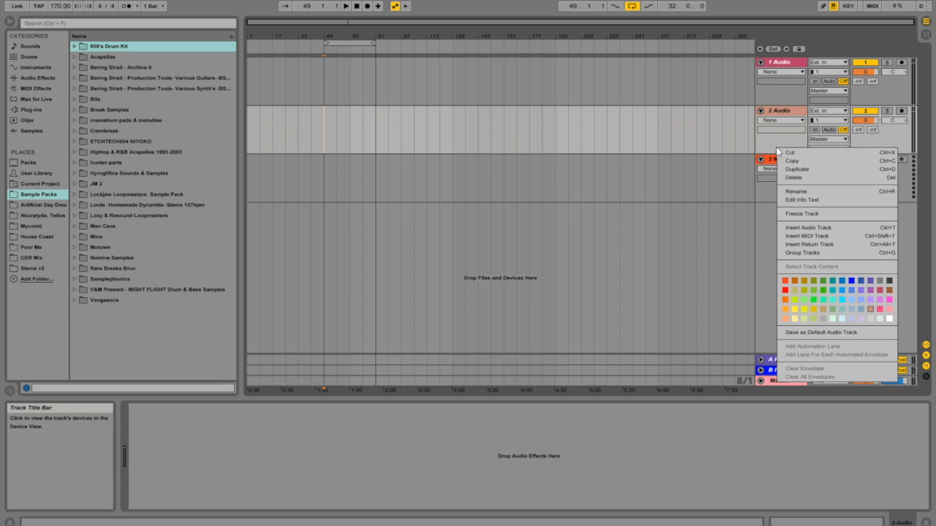
{"action": "left_click", "coordinate": [840, 227]}
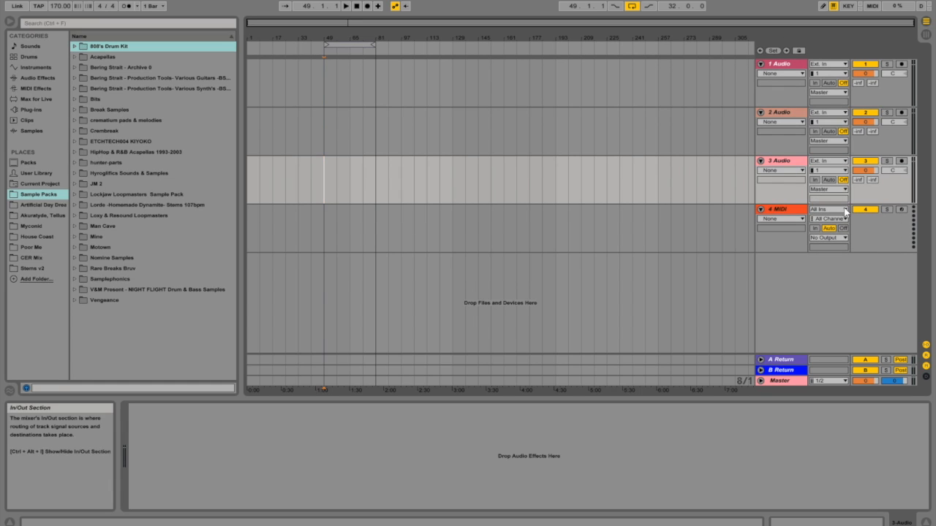
{"action": "right_click", "coordinate": [771, 194]}
{"action": "left_click", "coordinate": [820, 276]}
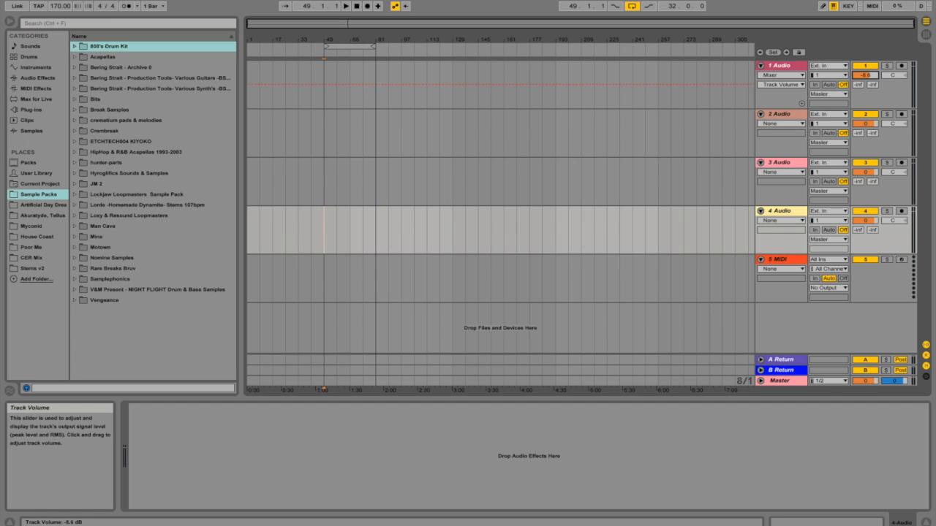
Step: Lower the volumes of the four audio tracks to about -9 dB on the first and -11 dB on the others
{"action": "left_click_drag", "start_coordinate": [865, 75], "coordinate": [866, 78]}
{"action": "left_click_drag", "start_coordinate": [867, 124], "coordinate": [865, 180]}
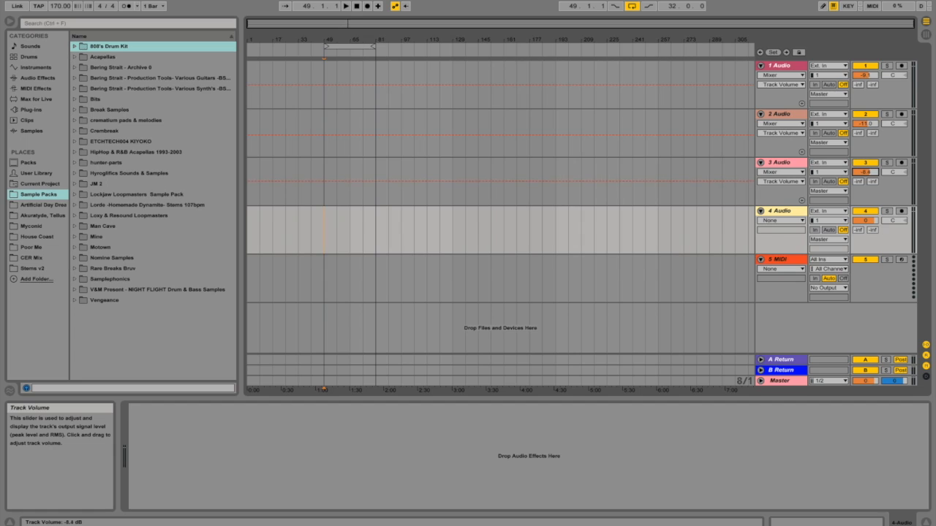
{"action": "left_click_drag", "start_coordinate": [865, 220], "coordinate": [866, 236]}
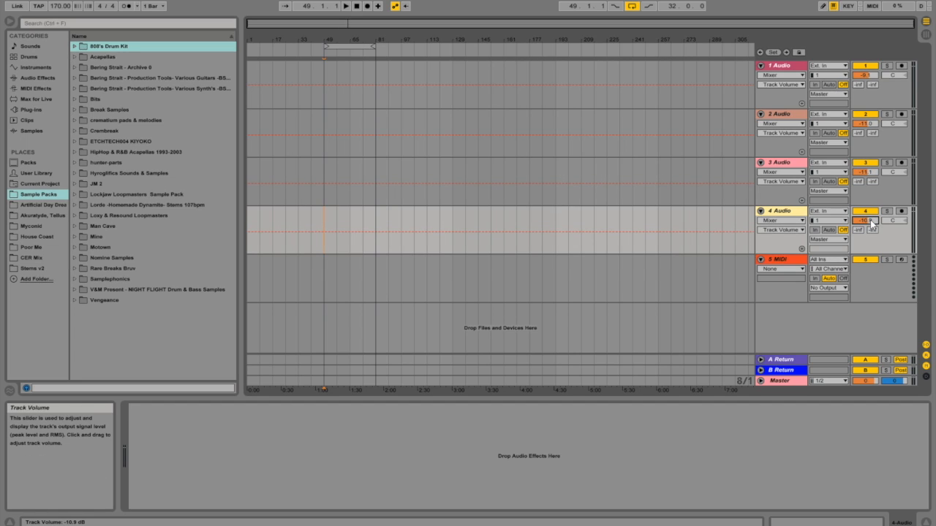
Step: Examine the Master track's Spectrum analyzer in its enlarged view, and return to the arrangement
{"action": "left_click", "coordinate": [782, 381]}
{"action": "double_click", "coordinate": [301, 436]}
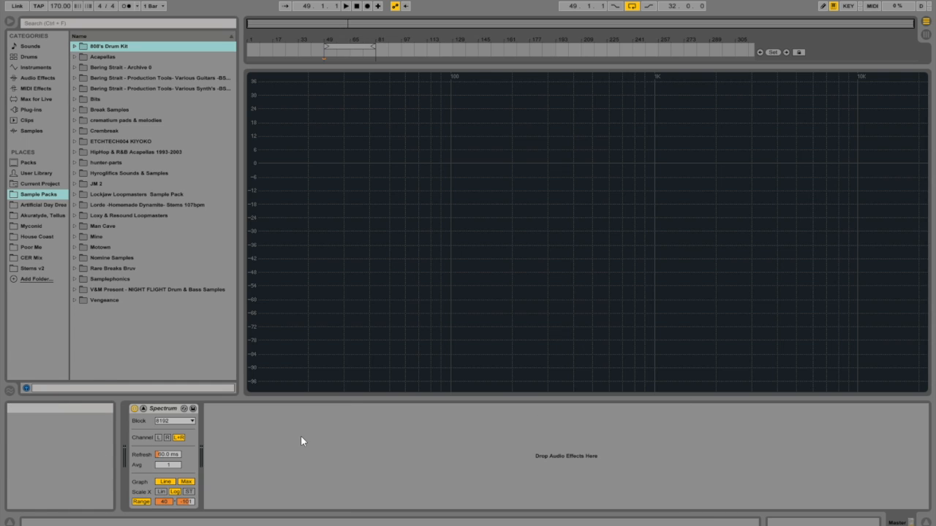
{"action": "double_click", "coordinate": [667, 246]}
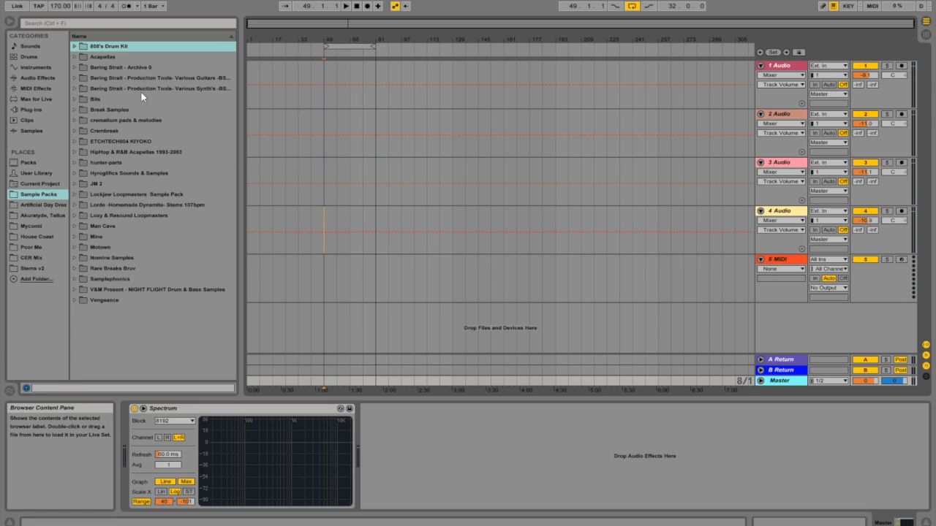
Step: Expand the Break Samples pack through LAB_SAMPLES_PRESENTS_BREAK, BRK_SOUNDS_AND_FX and BRK_DRUM_HITS down to the BRK_KICKS folder
{"action": "left_click", "coordinate": [76, 110]}
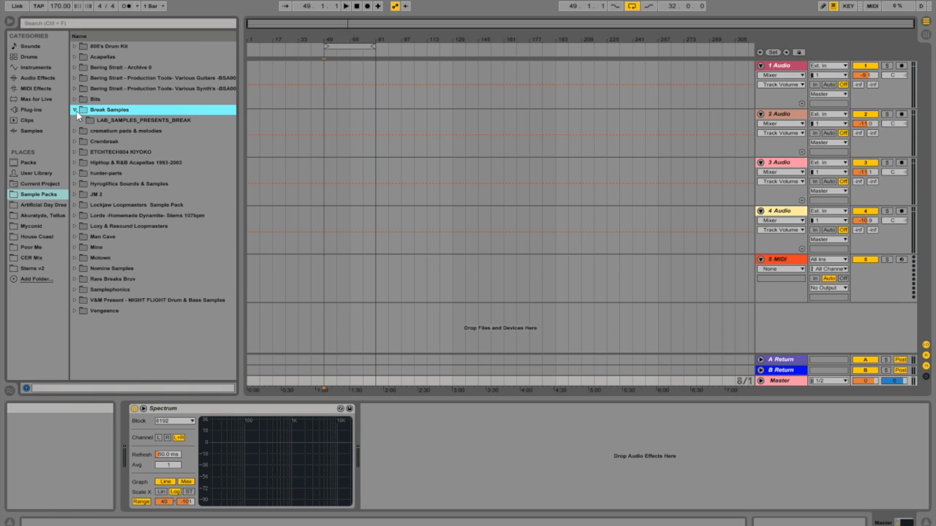
{"action": "left_click", "coordinate": [82, 119]}
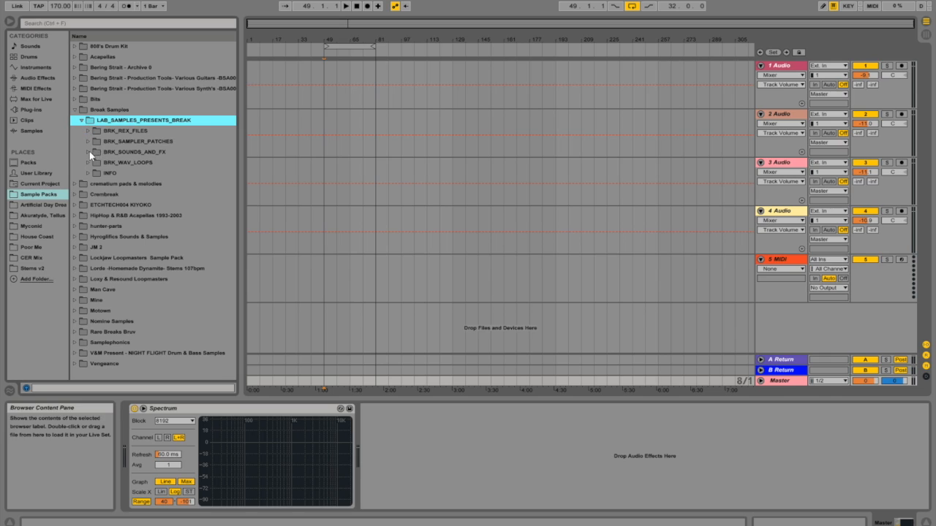
{"action": "left_click", "coordinate": [89, 151]}
{"action": "left_click", "coordinate": [95, 173]}
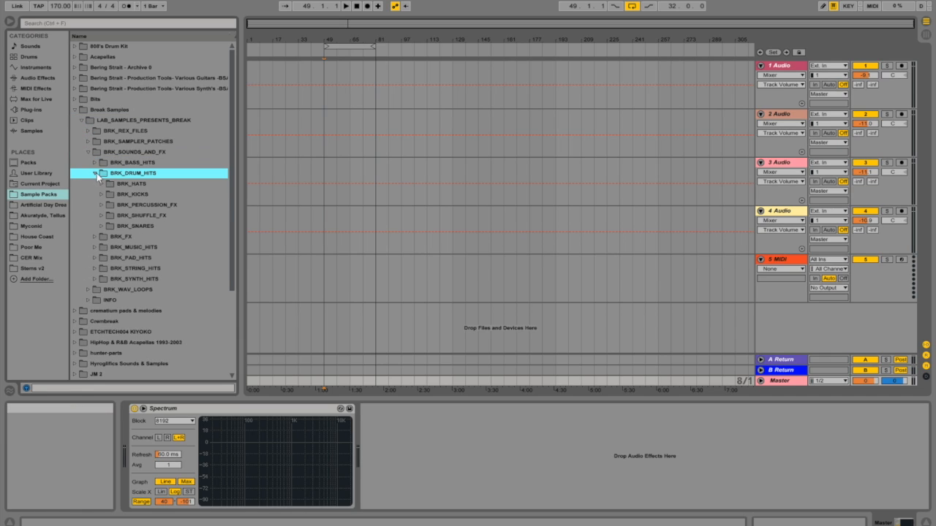
{"action": "left_click", "coordinate": [103, 193]}
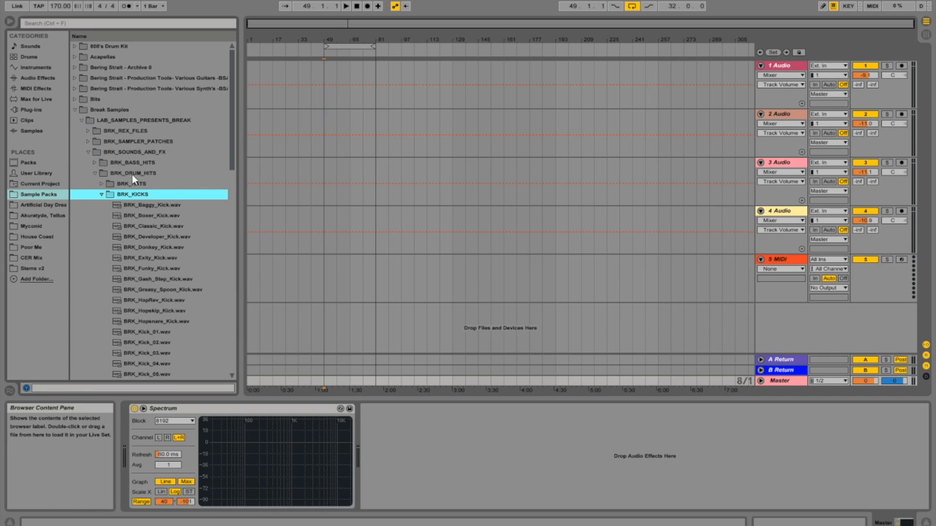
Step: Audition the kick samples from BRK_Baggy_Kick.wav through BRK_Donkey_Kick.wav
{"action": "left_click", "coordinate": [158, 195]}
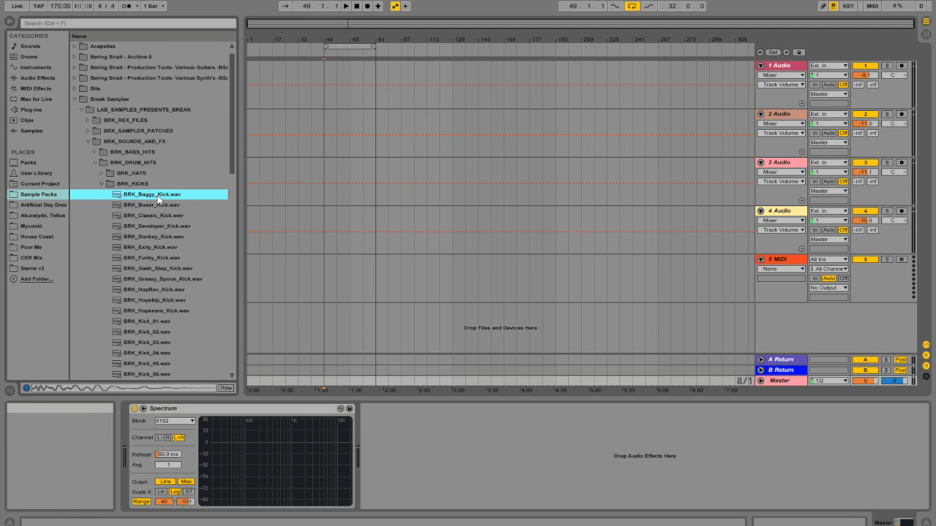
{"action": "left_click", "coordinate": [154, 205]}
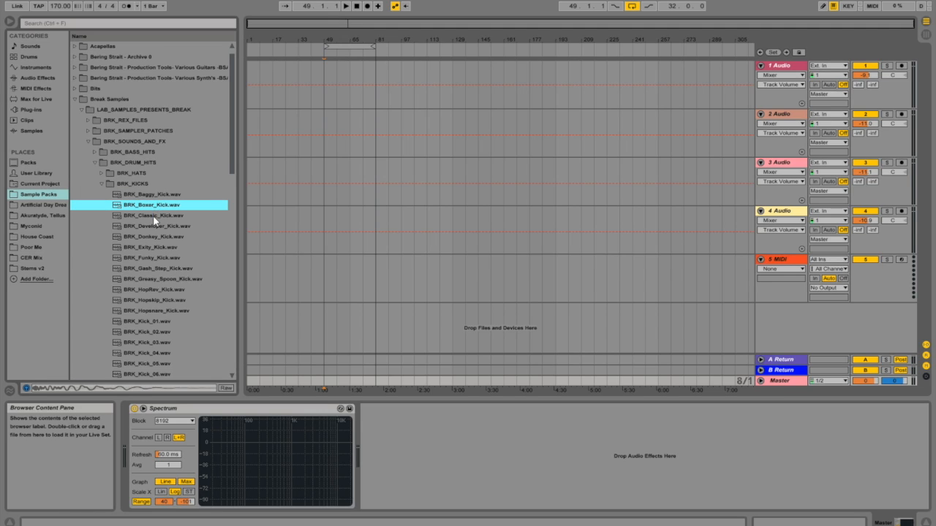
{"action": "left_click", "coordinate": [154, 215]}
{"action": "left_click", "coordinate": [153, 225]}
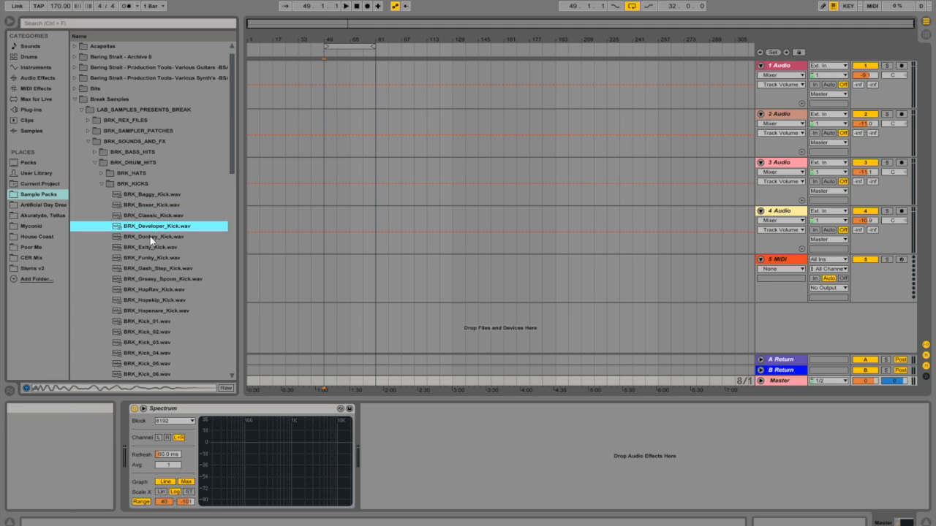
{"action": "left_click", "coordinate": [152, 237]}
Step: Place BRK_Exity_Kick.wav on the first audio track at bar 49 and play it back
{"action": "left_click", "coordinate": [151, 247]}
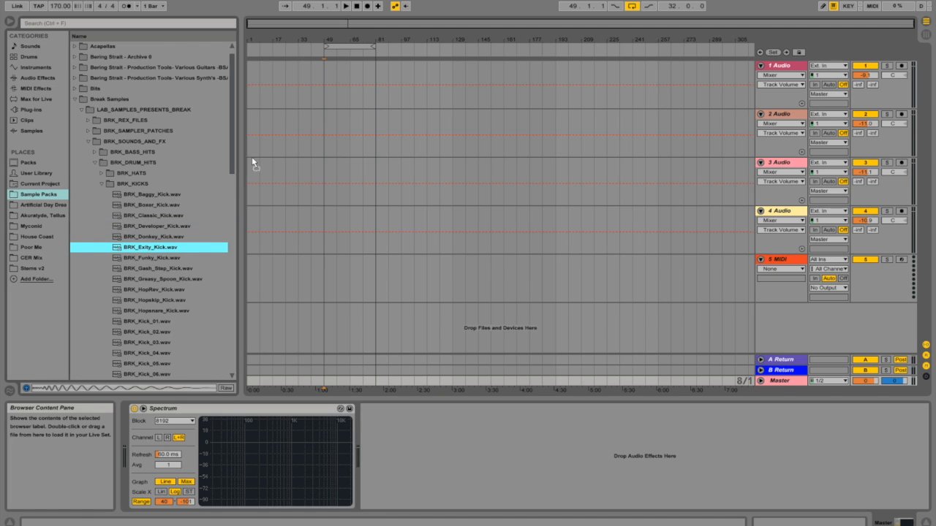
{"action": "left_click", "coordinate": [323, 95]}
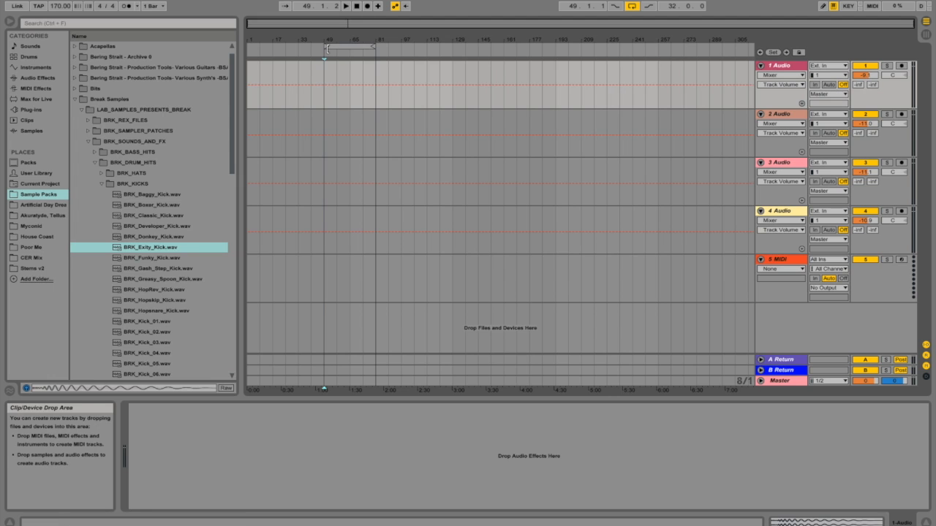
{"action": "left_click_drag", "start_coordinate": [345, 24], "coordinate": [345, 125]}
{"action": "key", "text": "space"}
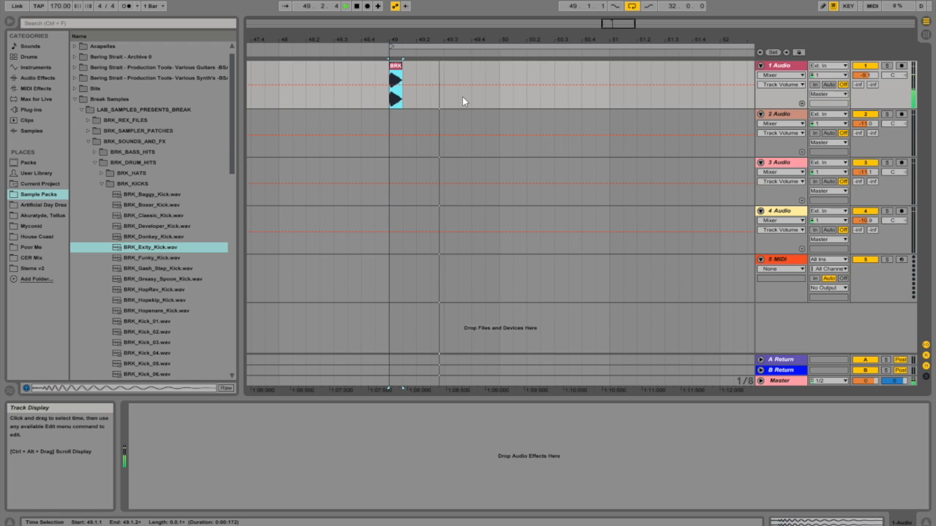
Step: Select one beat from bar 49 containing the kick and duplicate it repeatedly so a kick lands on every beat up to bar 51
{"action": "left_click", "coordinate": [418, 95], "text": "shift"}
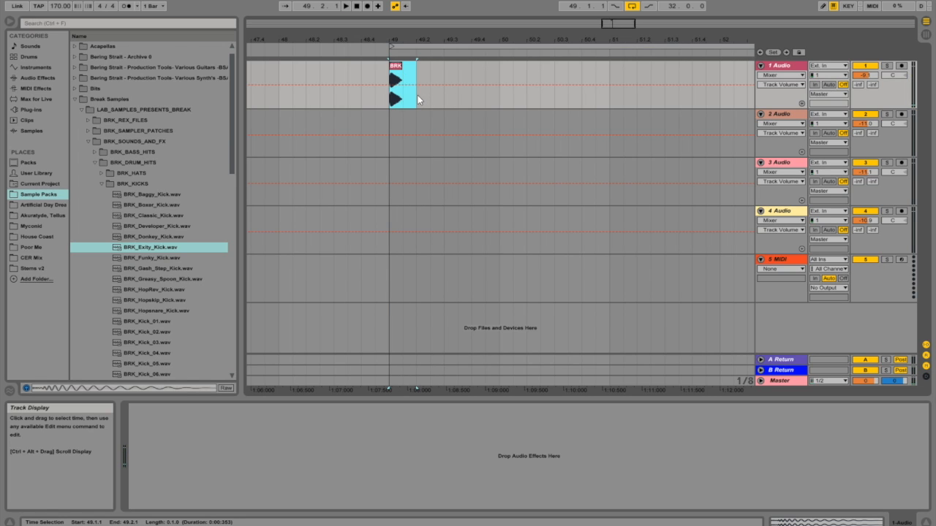
{"action": "left_click_drag", "start_coordinate": [613, 23], "coordinate": [612, 3]}
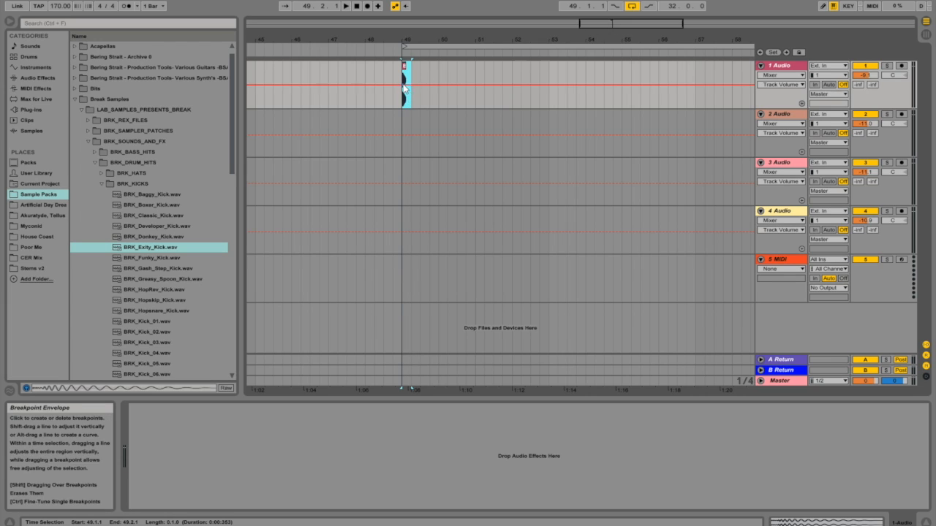
{"action": "right_click", "coordinate": [403, 68]}
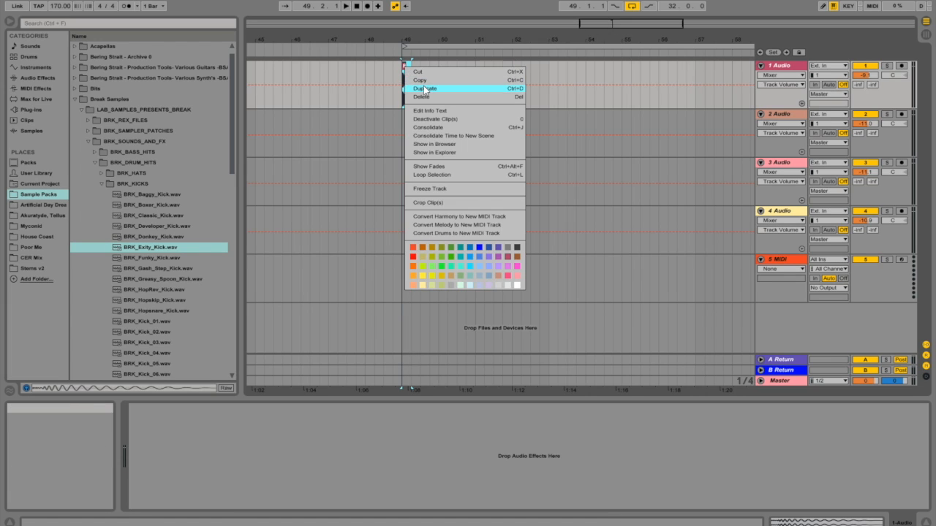
{"action": "left_click", "coordinate": [424, 88]}
{"action": "right_click", "coordinate": [415, 65]}
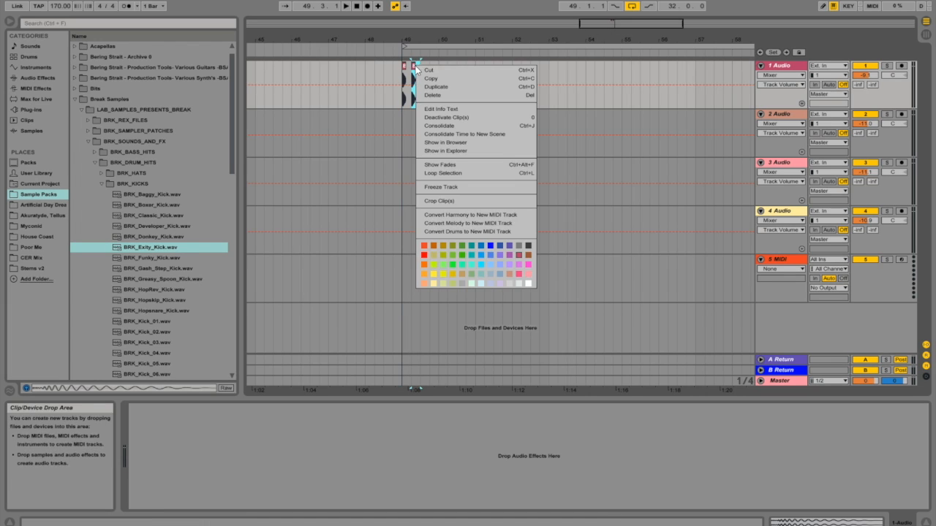
{"action": "left_click", "coordinate": [528, 88]}
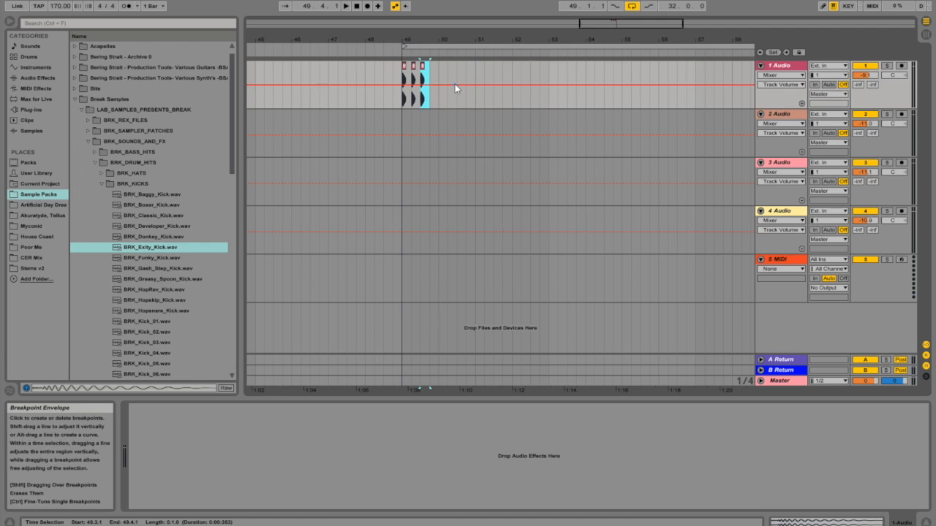
{"action": "key", "text": "ctrl+d"}
{"action": "key", "text": "ctrl+d"}
{"action": "key", "text": "ctrl+d"}
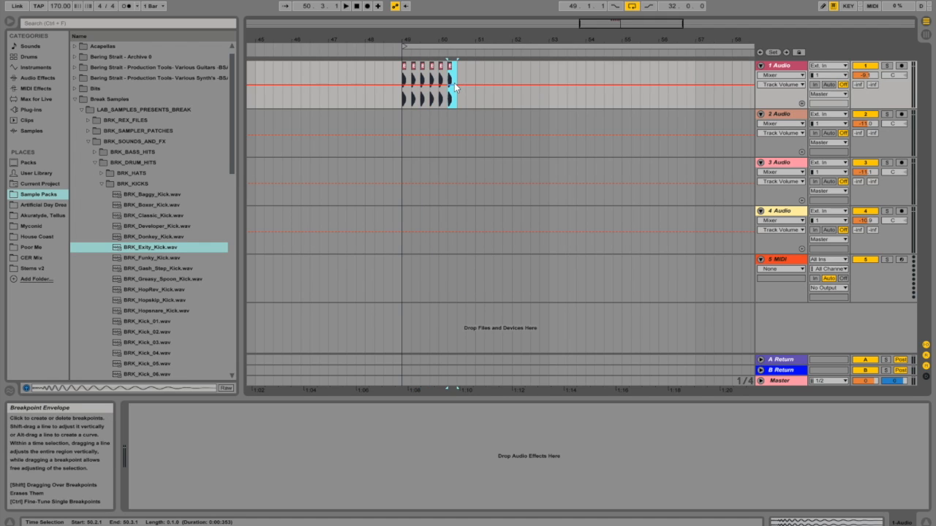
Step: Duplicate the two-bar kick pattern, and duplicate the resulting four bars so the kicks run to bar 57
{"action": "left_click", "coordinate": [406, 69], "text": "shift"}
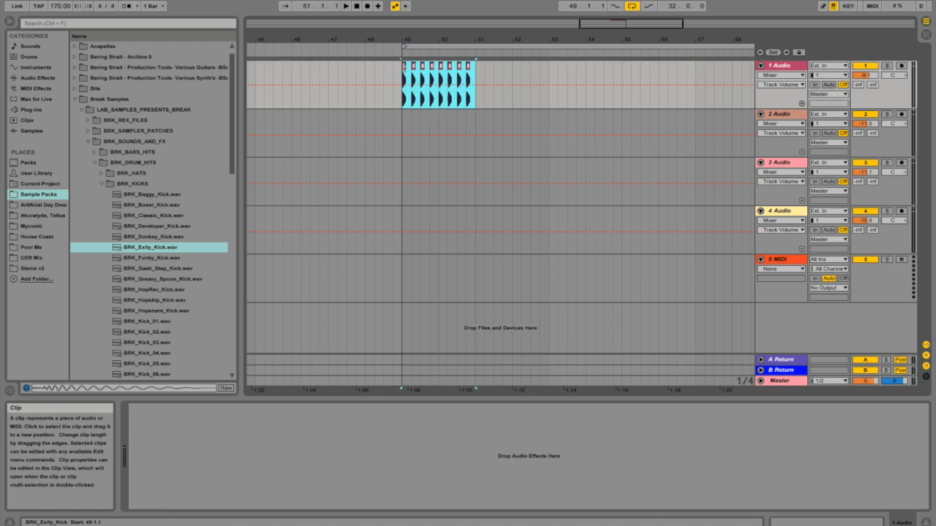
{"action": "key", "text": "ctrl+d"}
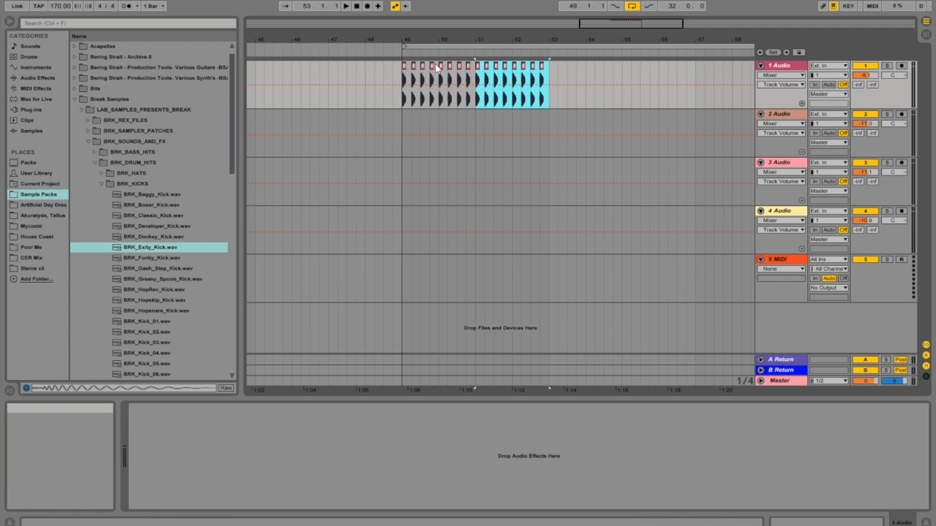
{"action": "left_click", "coordinate": [404, 70], "text": "shift"}
{"action": "key", "text": "ctrl+d"}
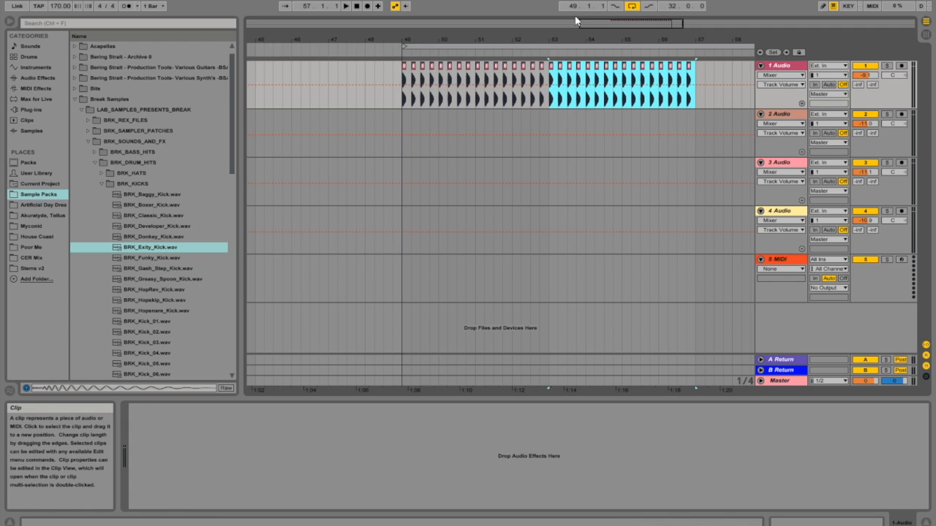
Step: Shorten the loop starting at bar 49 to 16 bars and duplicate the eight-bar kick pattern to fill it
{"action": "left_click_drag", "start_coordinate": [592, 26], "coordinate": [569, 4]}
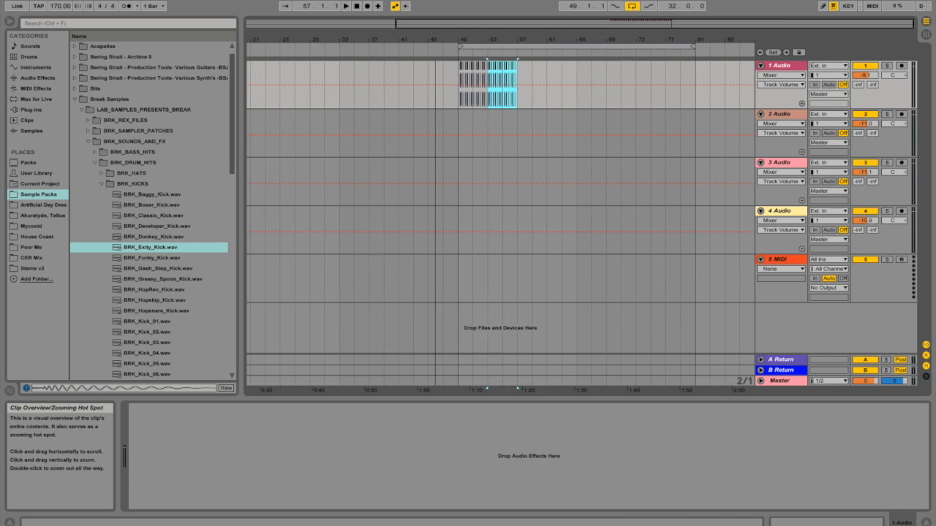
{"action": "left_click_drag", "start_coordinate": [693, 48], "coordinate": [581, 71]}
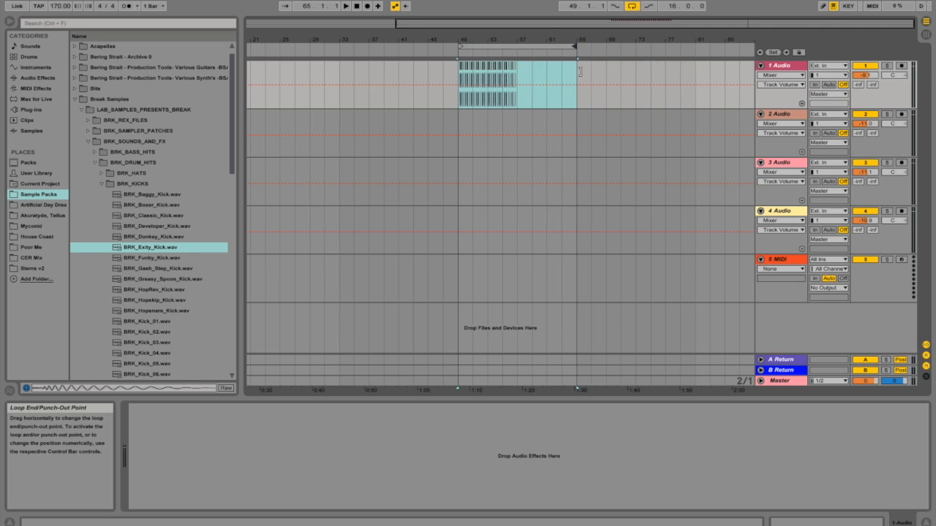
{"action": "left_click", "coordinate": [517, 72]}
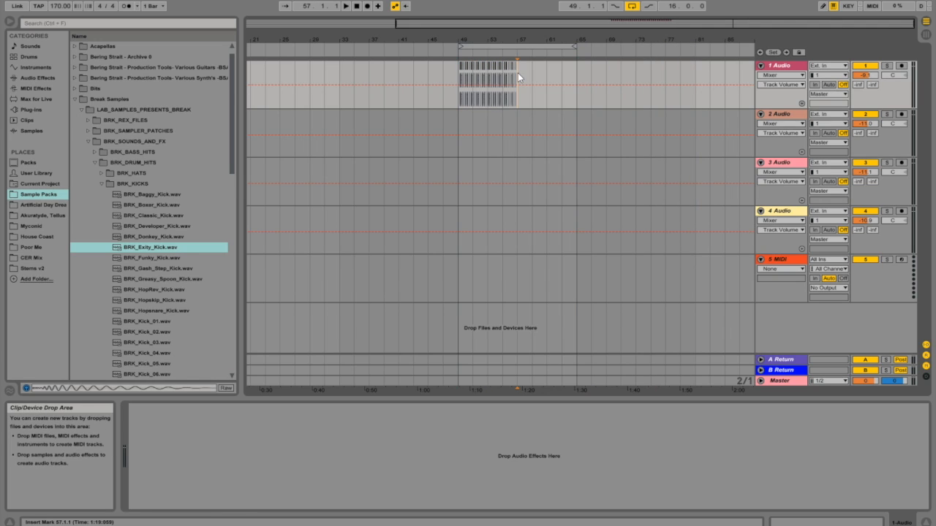
{"action": "left_click", "coordinate": [456, 74], "text": "shift"}
{"action": "key", "text": "ctrl+d"}
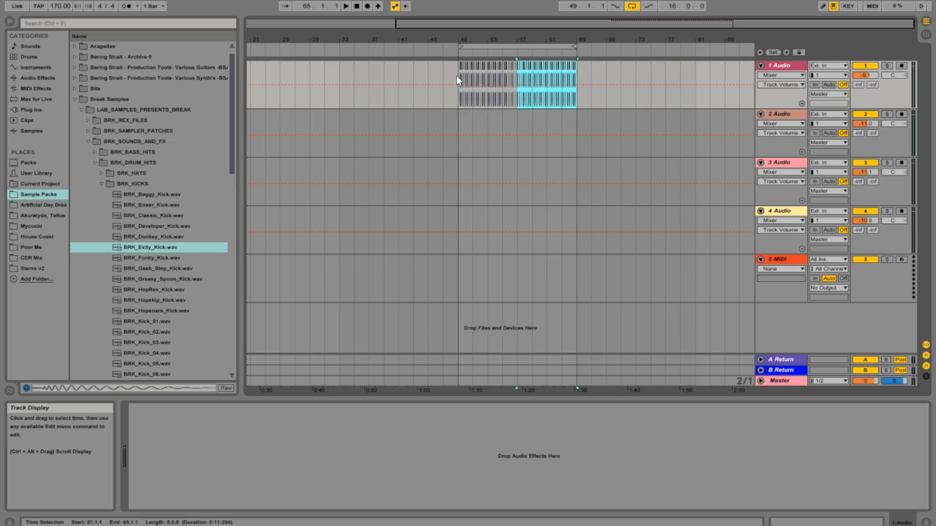
Step: Play the kick loop from bar 49 and set the tempo to 128 BPM
{"action": "left_click", "coordinate": [456, 75]}
{"action": "key", "text": "space"}
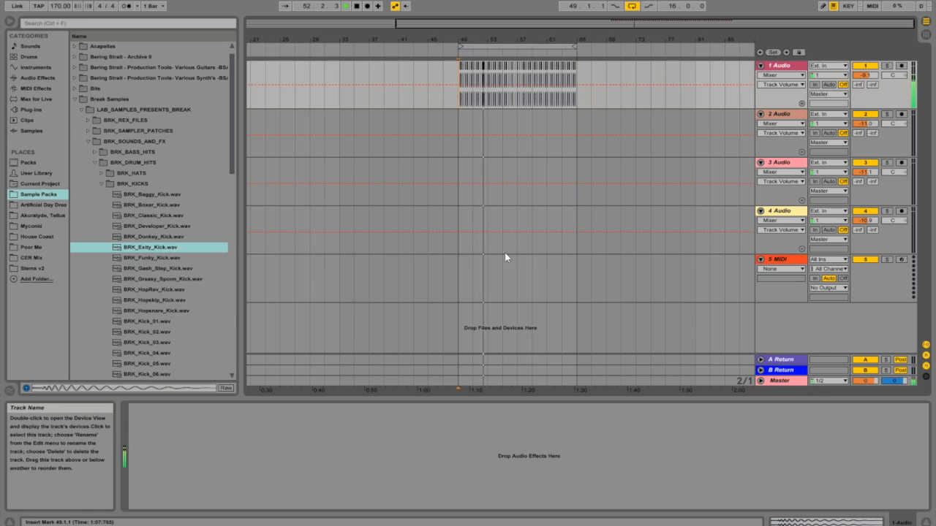
{"action": "left_click", "coordinate": [62, 9]}
{"action": "type", "text": "1"}
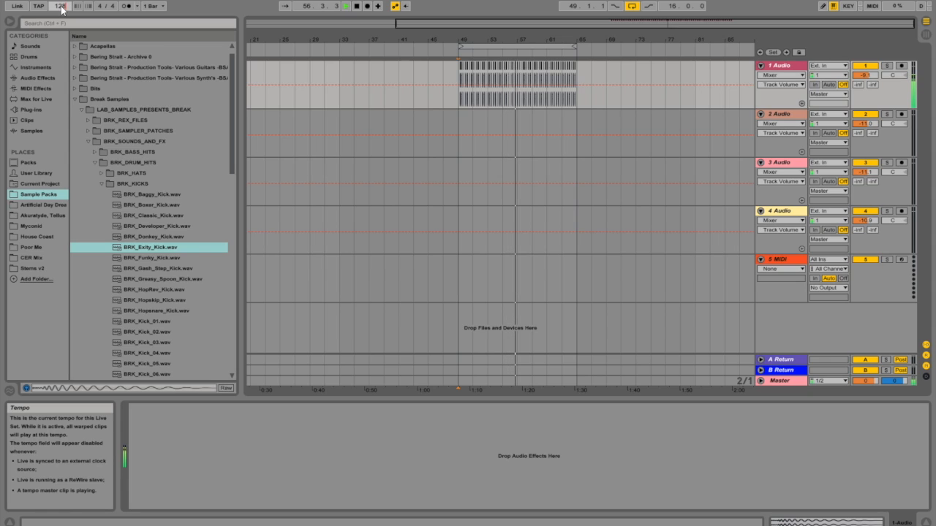
{"action": "type", "text": "28"}
{"action": "key", "text": "Return"}
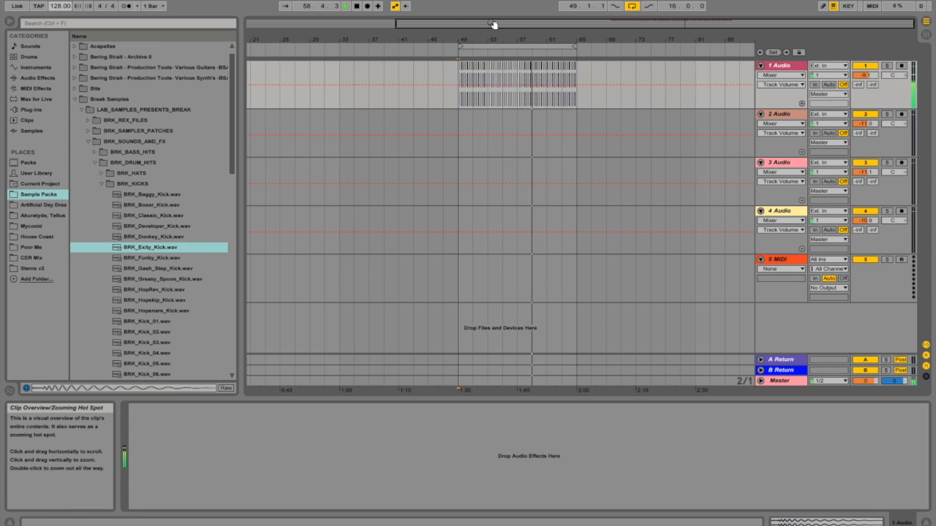
Step: Compare the kick loop at different speeds by setting the tempo to 170 BPM and back to 128 BPM
{"action": "left_click", "coordinate": [60, 6]}
{"action": "type", "text": "170"}
{"action": "key", "text": "Return"}
{"action": "left_click", "coordinate": [60, 6]}
{"action": "type", "text": "128"}
{"action": "key", "text": "Return"}
Step: Compare the kick loop at other speeds by setting the tempo to 90 BPM, 140 BPM and back to 128 BPM
{"action": "left_click", "coordinate": [60, 6]}
{"action": "type", "text": "90"}
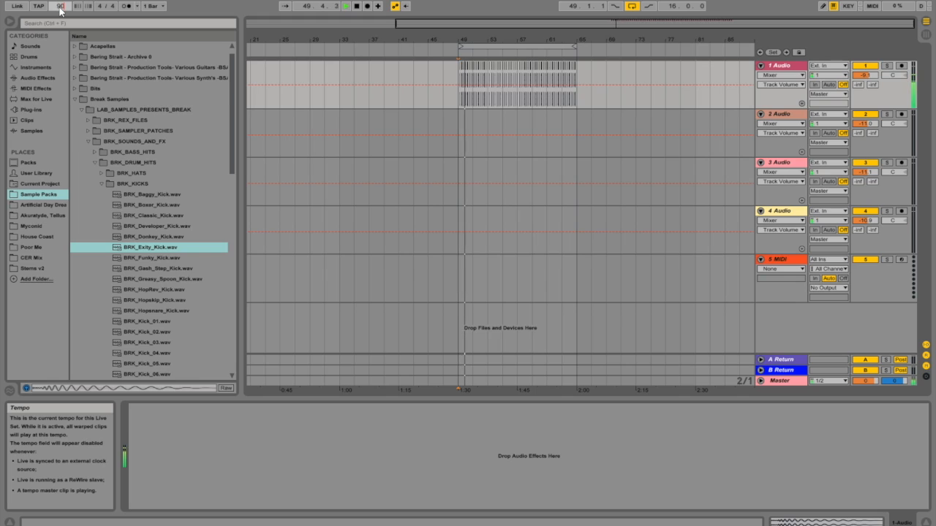
{"action": "key", "text": "Return"}
{"action": "type", "text": "1"}
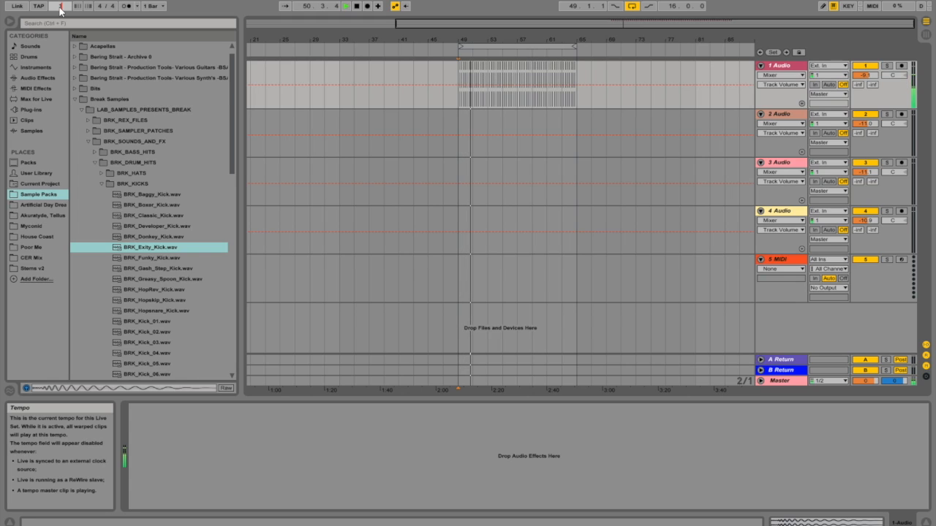
{"action": "type", "text": "40"}
{"action": "key", "text": "Return"}
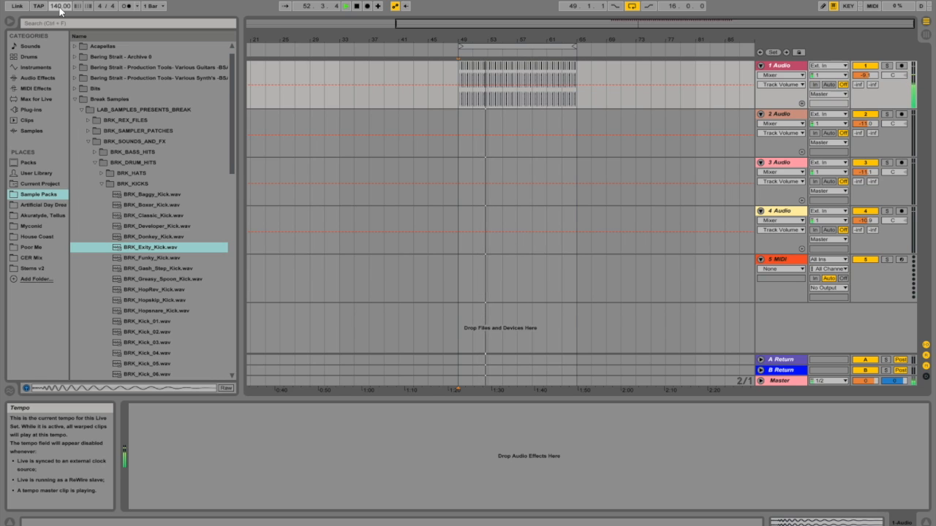
{"action": "type", "text": "128"}
{"action": "key", "text": "Return"}
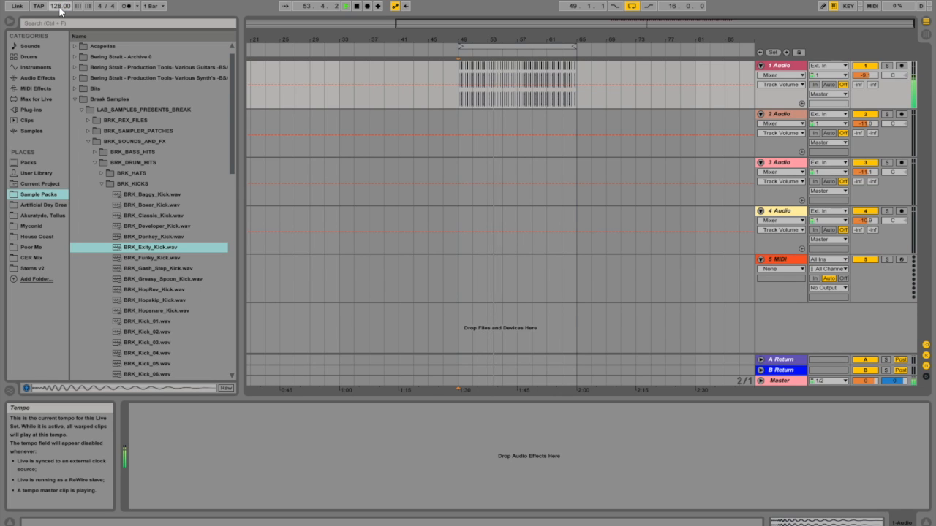
Step: Collapse the Break Samples folder and open the 808's Drum Kit folder in the sample packs
{"action": "left_click_drag", "start_coordinate": [485, 42], "coordinate": [402, 305]}
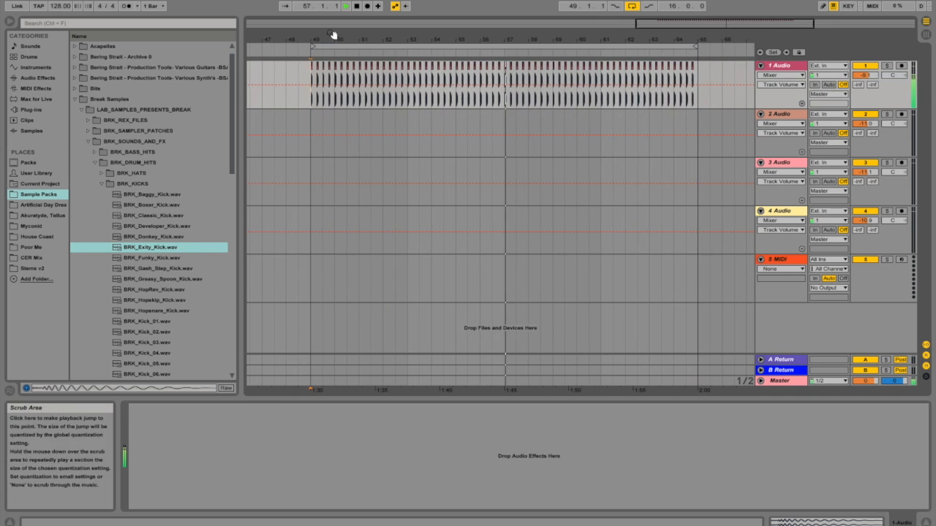
{"action": "left_click_drag", "start_coordinate": [675, 24], "coordinate": [650, 89]}
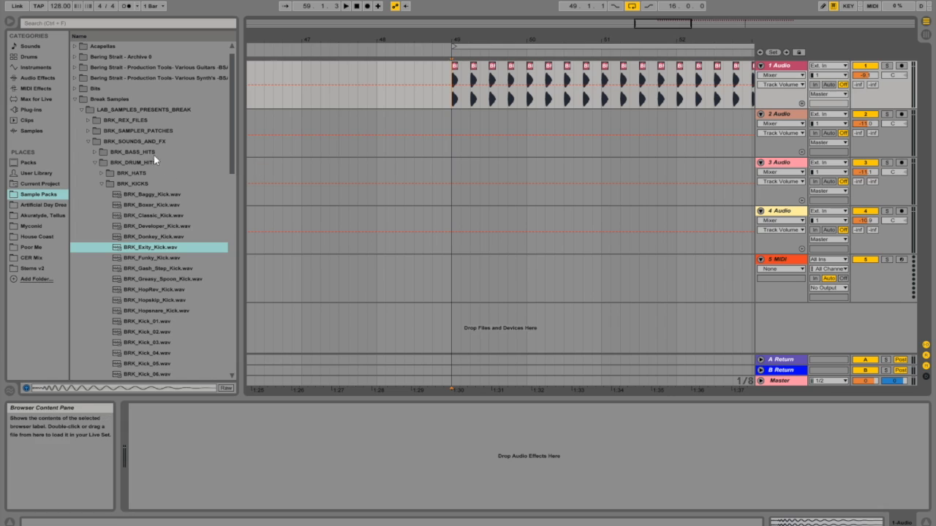
{"action": "left_click", "coordinate": [75, 99]}
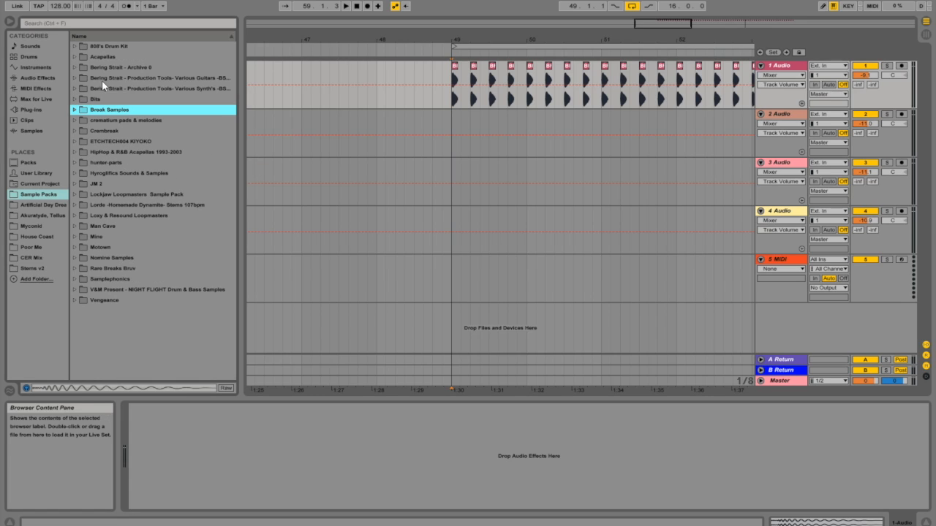
{"action": "left_click", "coordinate": [80, 47]}
{"action": "left_click", "coordinate": [75, 46]}
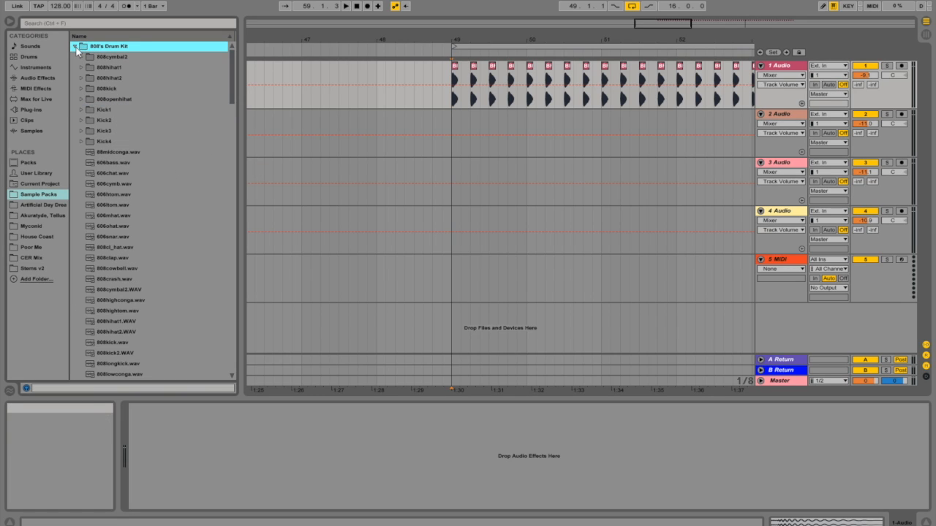
Step: Audition the samples in 808's Drum Kit, from 606chat.wav to 808hihat2.WAV, to find a hi-hat
{"action": "left_click", "coordinate": [121, 173]}
{"action": "left_click", "coordinate": [119, 183]}
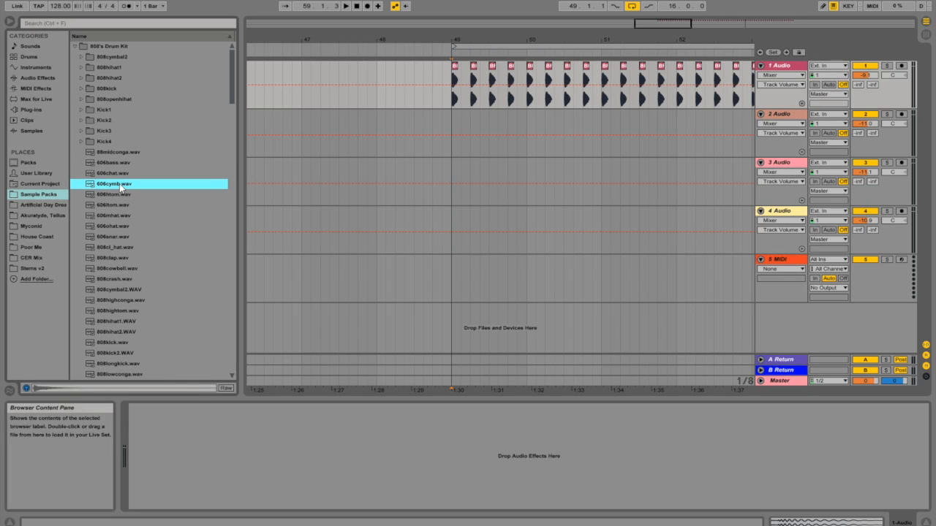
{"action": "left_click", "coordinate": [117, 193]}
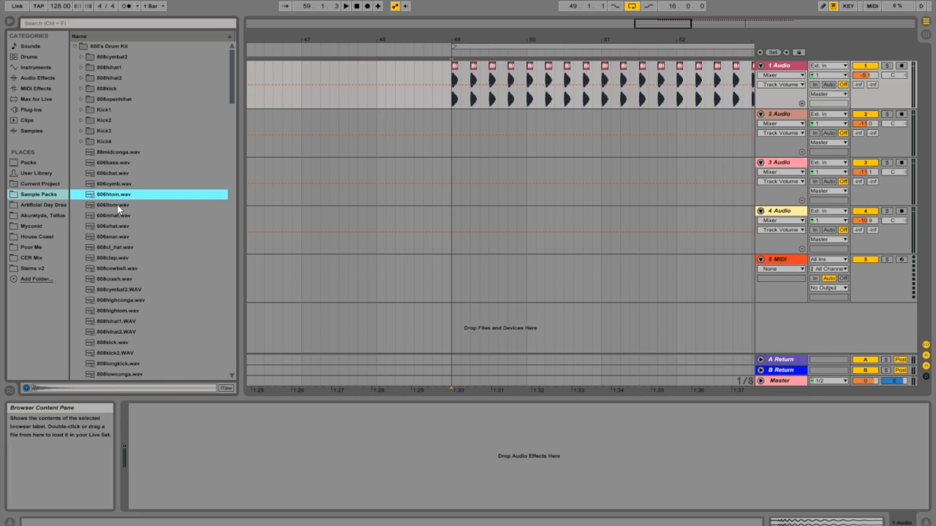
{"action": "left_click", "coordinate": [117, 204]}
{"action": "left_click", "coordinate": [114, 215]}
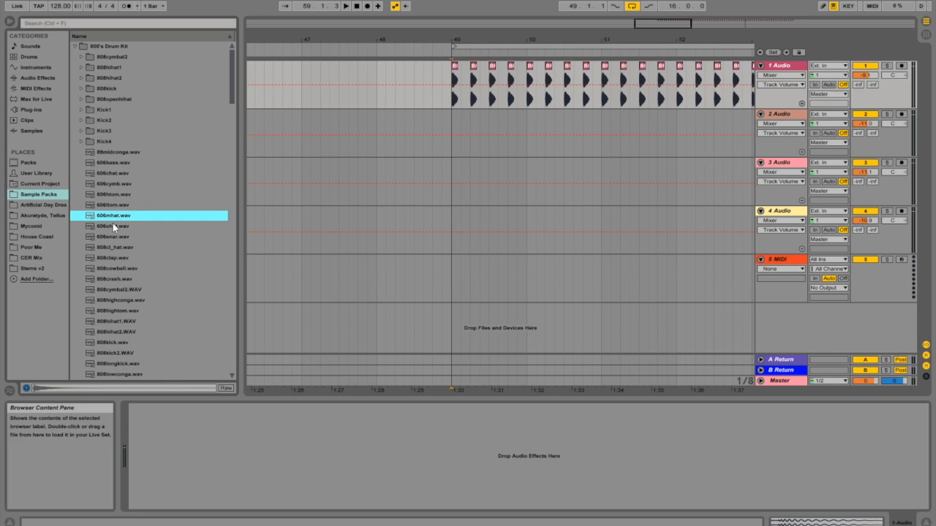
{"action": "left_click", "coordinate": [114, 227]}
{"action": "left_click", "coordinate": [119, 237]}
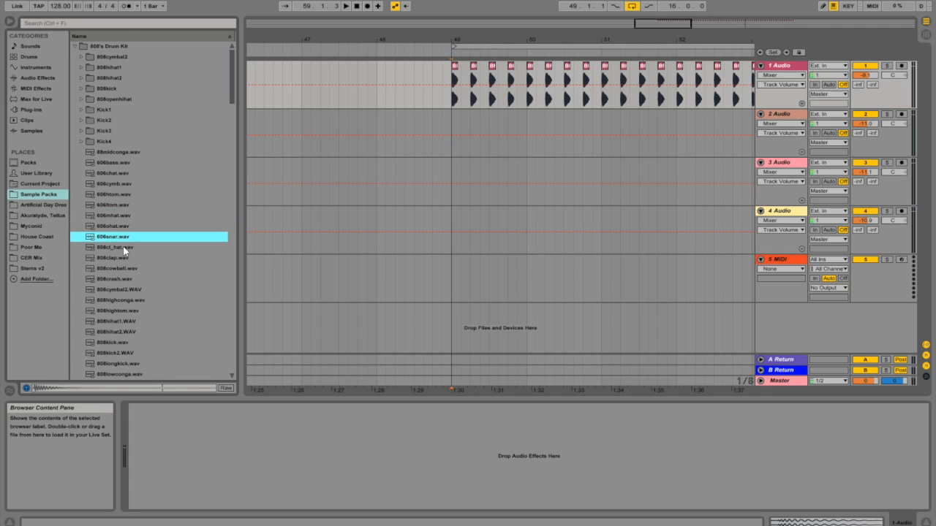
{"action": "left_click", "coordinate": [125, 249]}
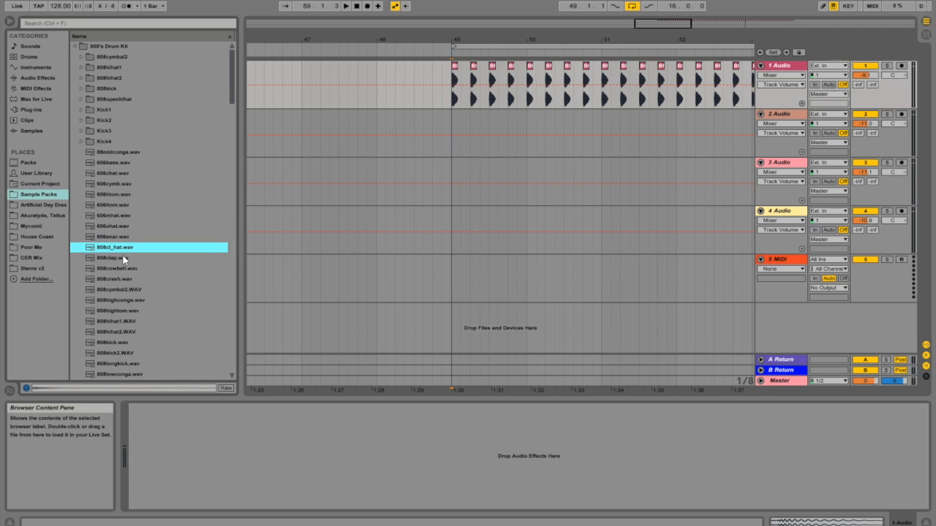
{"action": "left_click", "coordinate": [122, 259]}
{"action": "left_click", "coordinate": [124, 269]}
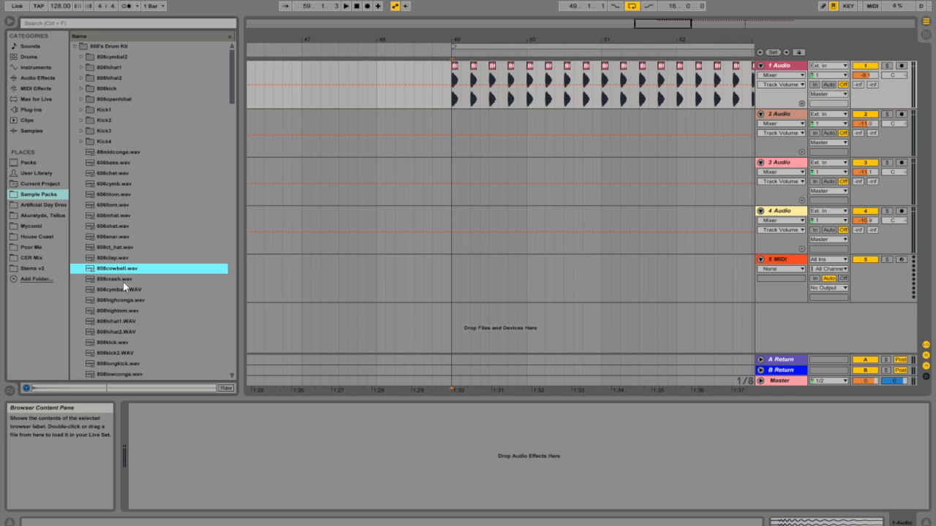
{"action": "left_click", "coordinate": [125, 290]}
{"action": "left_click", "coordinate": [125, 319]}
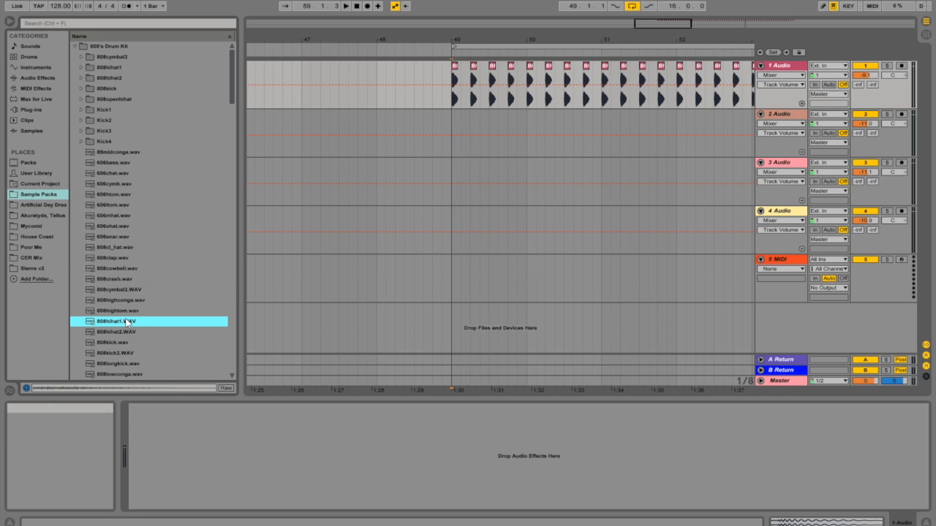
{"action": "left_click", "coordinate": [122, 332]}
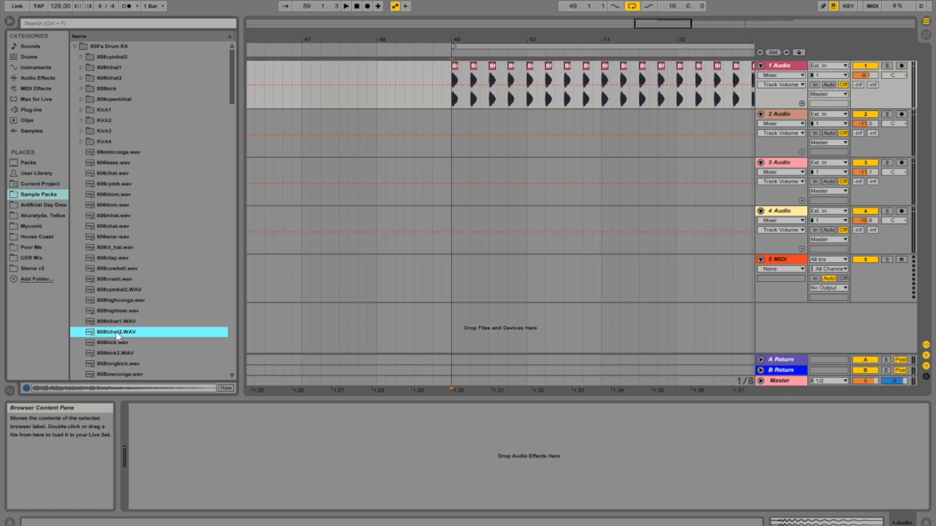
Step: Place 808hihat2.WAV on the 2 Audio track at 49.1.3, between the first two kicks, and play it with the kicks
{"action": "mouse_move", "coordinate": [91, 335]}
{"action": "left_mouse_down"}
{"action": "mouse_move", "coordinate": [445, 116]}
{"action": "mouse_move", "coordinate": [460, 119]}
{"action": "left_mouse_up"}
{"action": "key", "text": "space"}
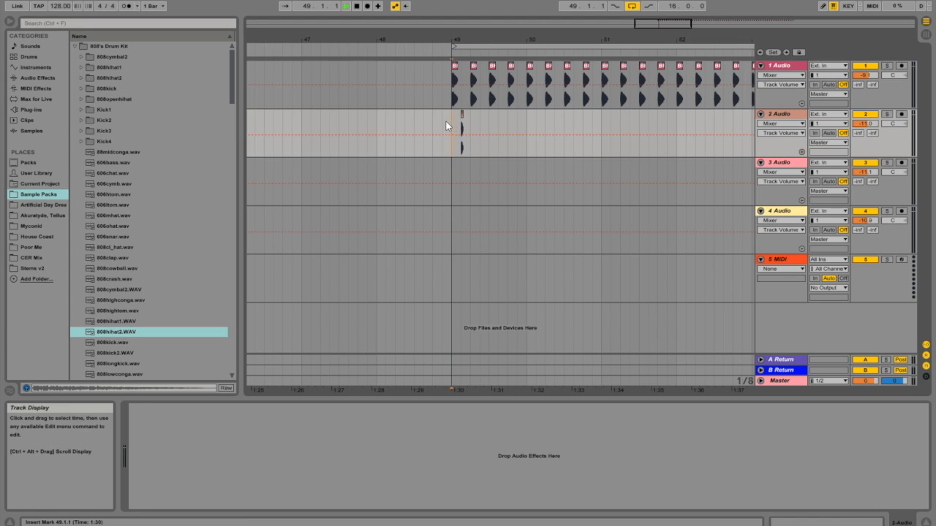
{"action": "key", "text": "space"}
{"action": "key", "text": "space"}
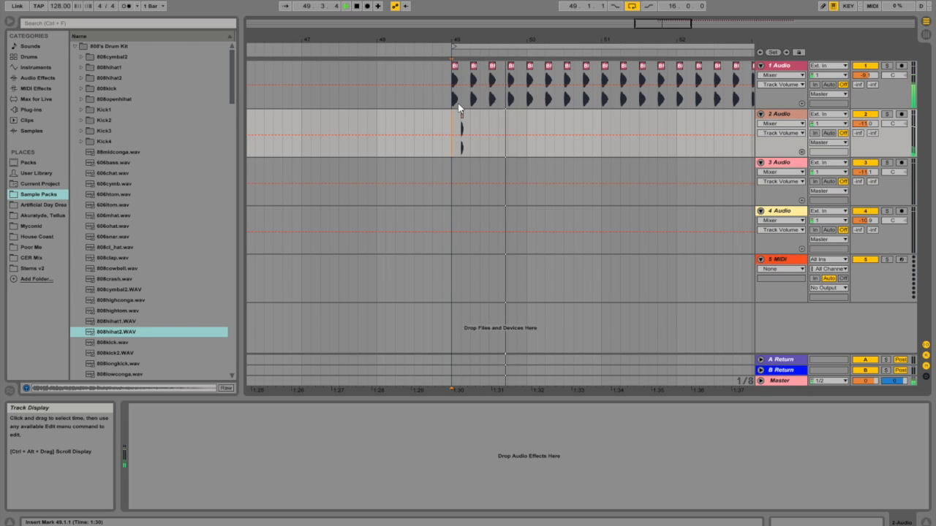
{"action": "key", "text": "space"}
{"action": "key", "text": "space"}
Step: Duplicate the two-beat hi-hat section, the resulting bar and the resulting two bars to repeat the off-beat hat from bar 49
{"action": "left_click", "coordinate": [488, 122], "text": "shift"}
{"action": "key", "text": "ctrl+d"}
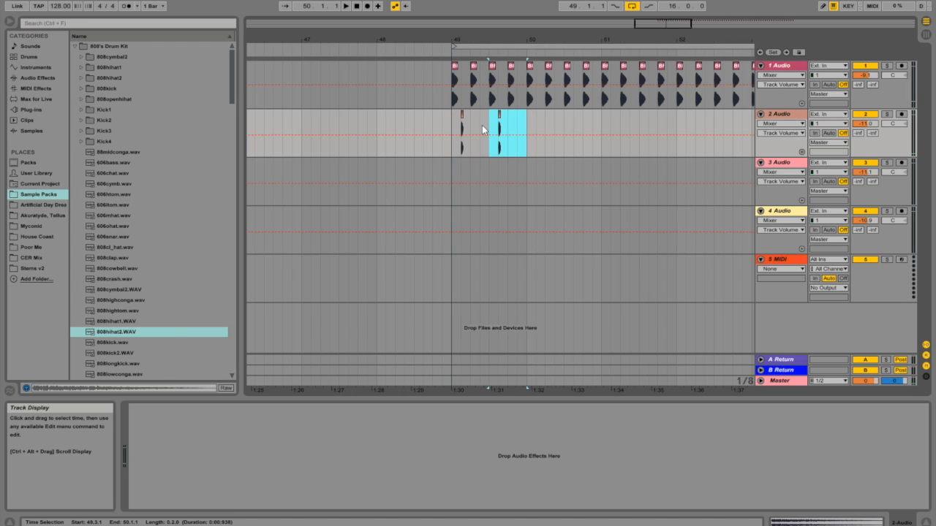
{"action": "left_click", "coordinate": [454, 128], "text": "shift"}
{"action": "key", "text": "ctrl+d"}
{"action": "left_click", "coordinate": [453, 128]}
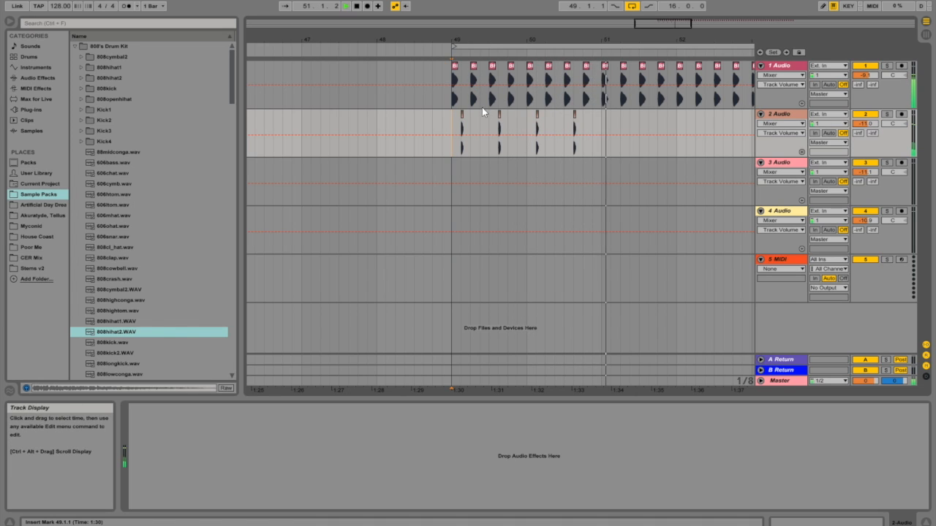
{"action": "left_click", "coordinate": [601, 129], "text": "shift"}
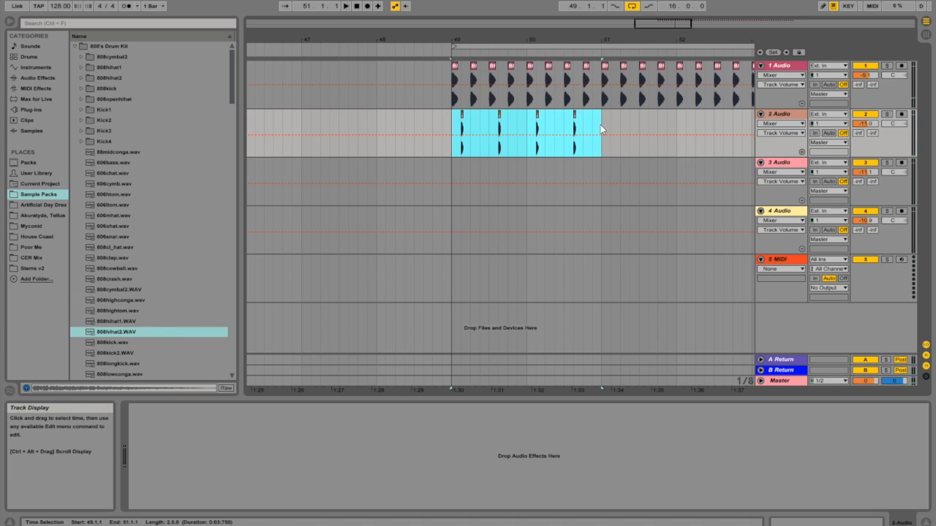
{"action": "key", "text": "ctrl+d"}
Step: Copy the first hi-hat on 2 Audio to the two preceding sixteenth positions, 49.1.2 and 49.1.1
{"action": "left_click_drag", "start_coordinate": [631, 26], "coordinate": [628, 20]}
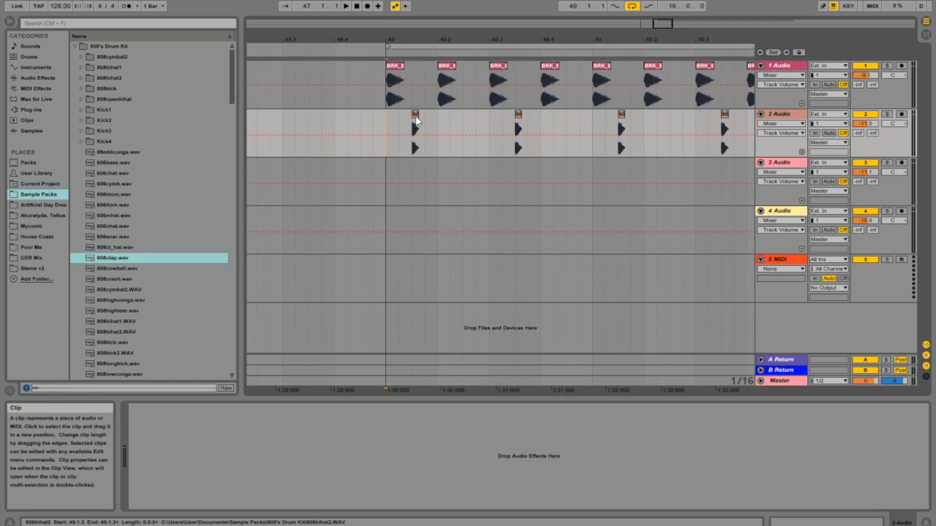
{"action": "left_click", "coordinate": [416, 122]}
{"action": "key", "text": "ctrl+c"}
{"action": "left_click", "coordinate": [400, 124]}
{"action": "key", "text": "ctrl+v"}
{"action": "left_click", "coordinate": [388, 126]}
{"action": "key", "text": "ctrl+v"}
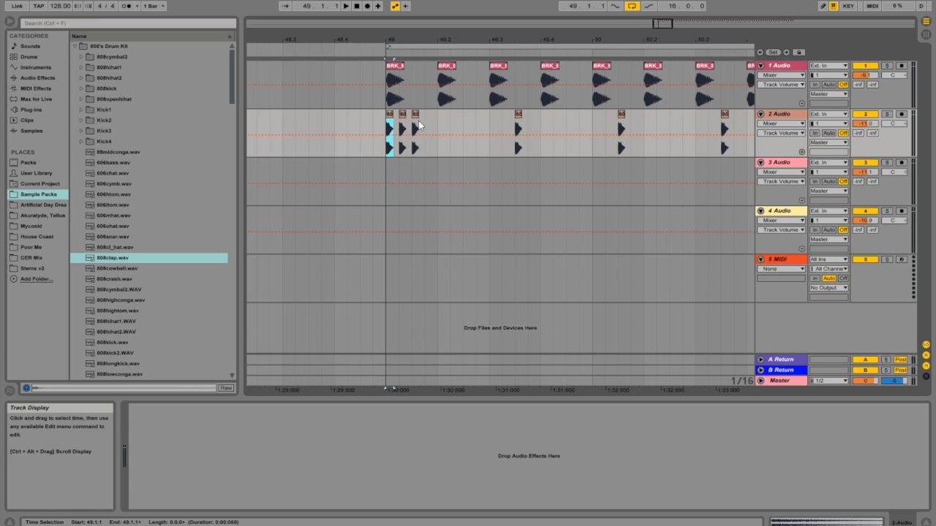
Step: Fill bars 49 and 50 with sixteenth-note hi-hats by duplicating the last hat, the full beat, the half bar and the bar
{"action": "left_click", "coordinate": [412, 127], "text": "shift"}
{"action": "key", "text": "ctrl+d"}
{"action": "left_click", "coordinate": [389, 128], "text": "shift"}
{"action": "key", "text": "ctrl+d"}
{"action": "left_click", "coordinate": [388, 128], "text": "shift"}
{"action": "key", "text": "ctrl+d"}
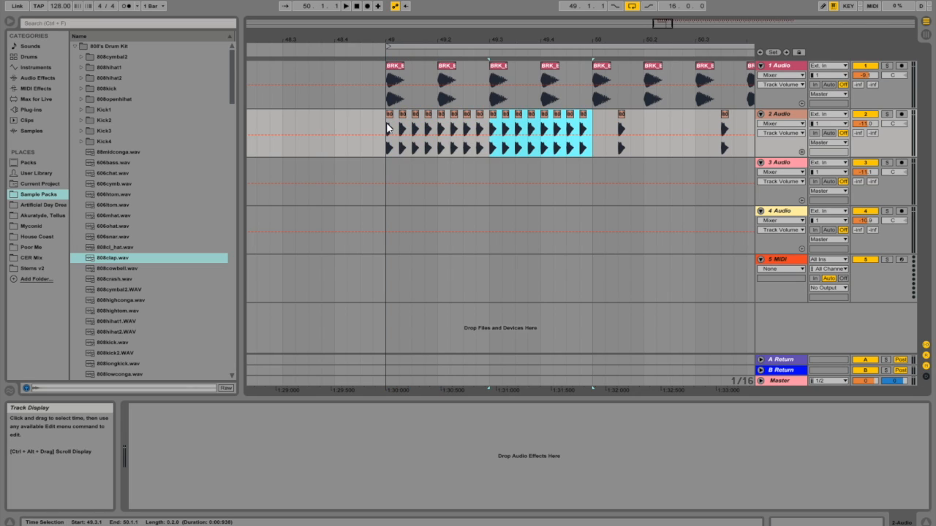
{"action": "left_click", "coordinate": [388, 128], "text": "shift"}
{"action": "key", "text": "ctrl+d"}
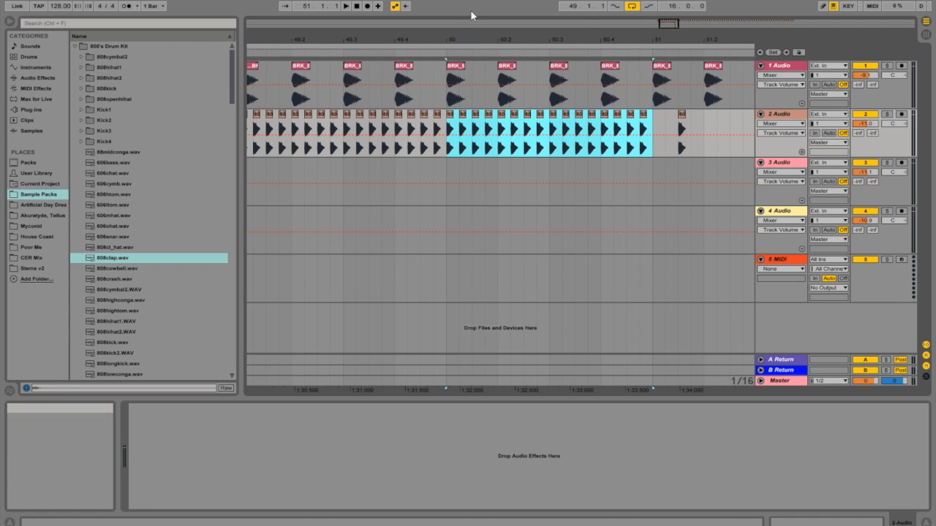
Step: Duplicate the two-bar sixteenth-note hi-hat pattern repeatedly to fill the 16-bar loop, and play it from bar 49
{"action": "left_click_drag", "start_coordinate": [670, 27], "coordinate": [668, 8]}
{"action": "left_click", "coordinate": [360, 129], "text": "shift"}
{"action": "key", "text": "ctrl+d"}
{"action": "key", "text": "ctrl+d"}
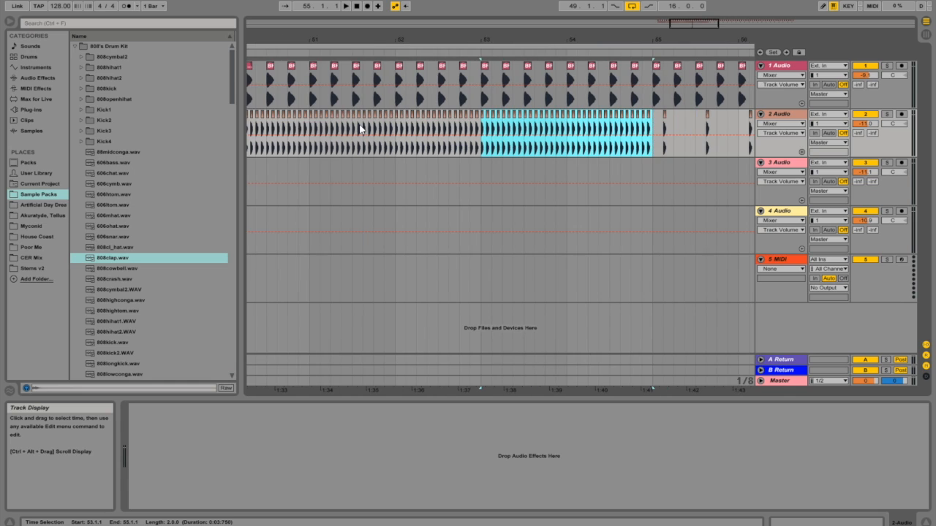
{"action": "key", "text": "ctrl+d"}
{"action": "key", "text": "ctrl+d"}
{"action": "key", "text": "ctrl+d"}
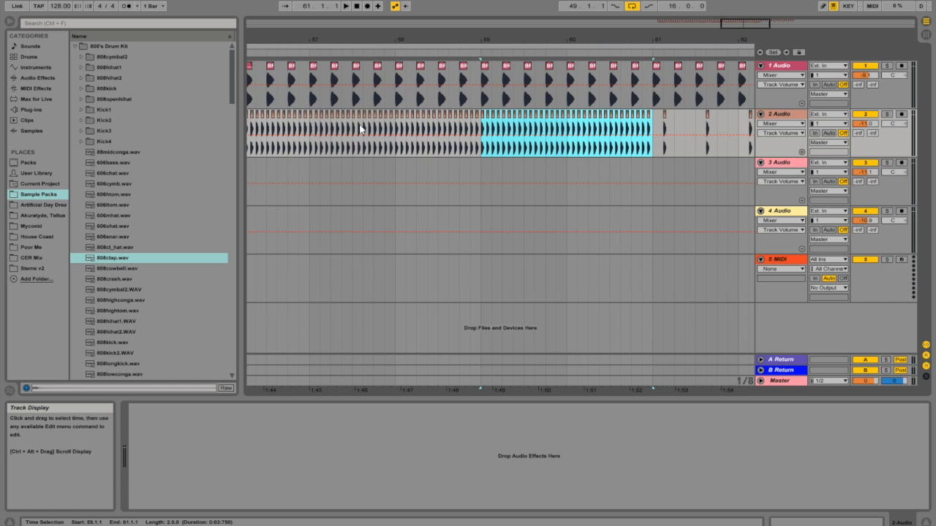
{"action": "key", "text": "ctrl+d"}
{"action": "key", "text": "ctrl+d"}
{"action": "left_click_drag", "start_coordinate": [577, 39], "coordinate": [549, 102]}
{"action": "left_click", "coordinate": [460, 124]}
{"action": "key", "text": "space"}
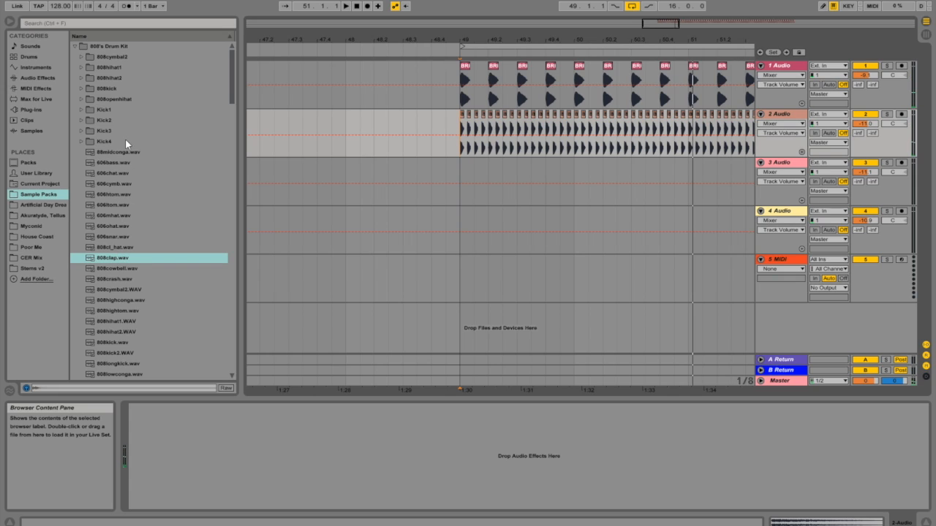
Step: Add a Compressor from the audio effects to the hi-hat track, 2 Audio
{"action": "left_click", "coordinate": [48, 79]}
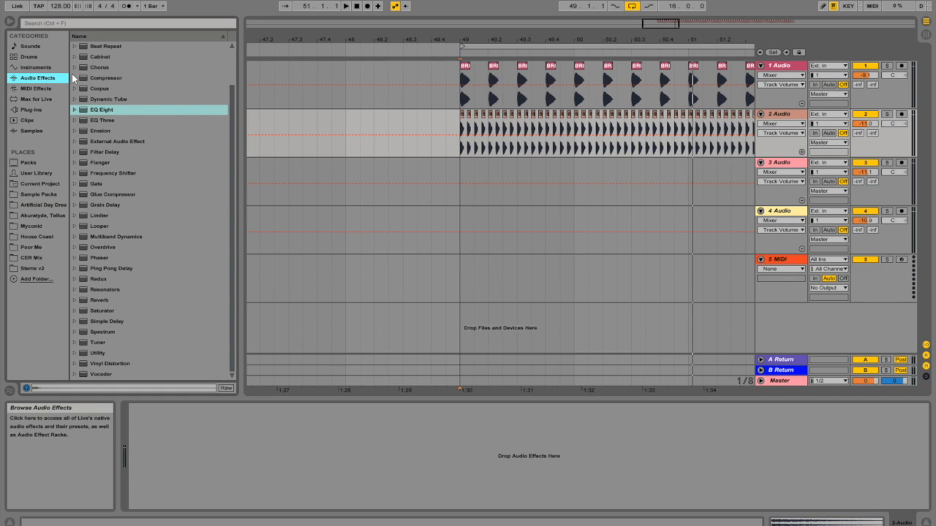
{"action": "left_click", "coordinate": [82, 79]}
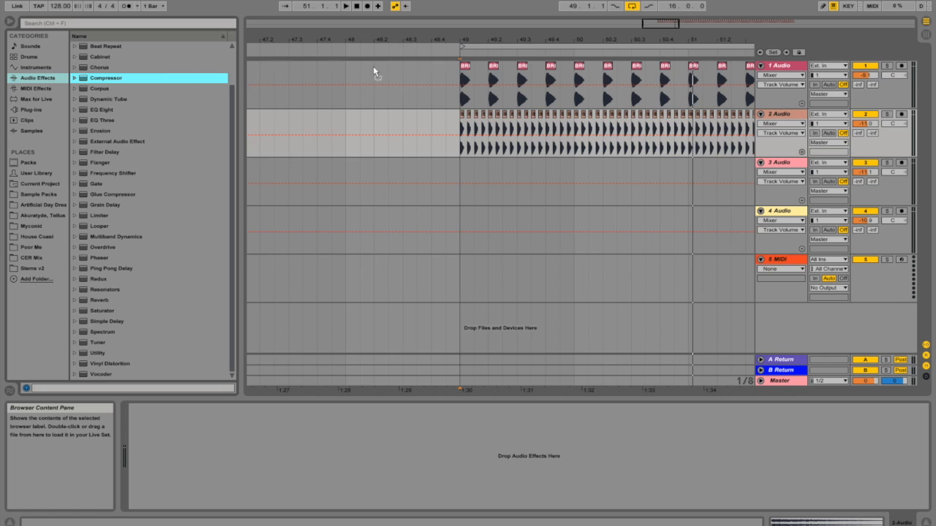
{"action": "left_click_drag", "start_coordinate": [498, 121], "coordinate": [500, 121]}
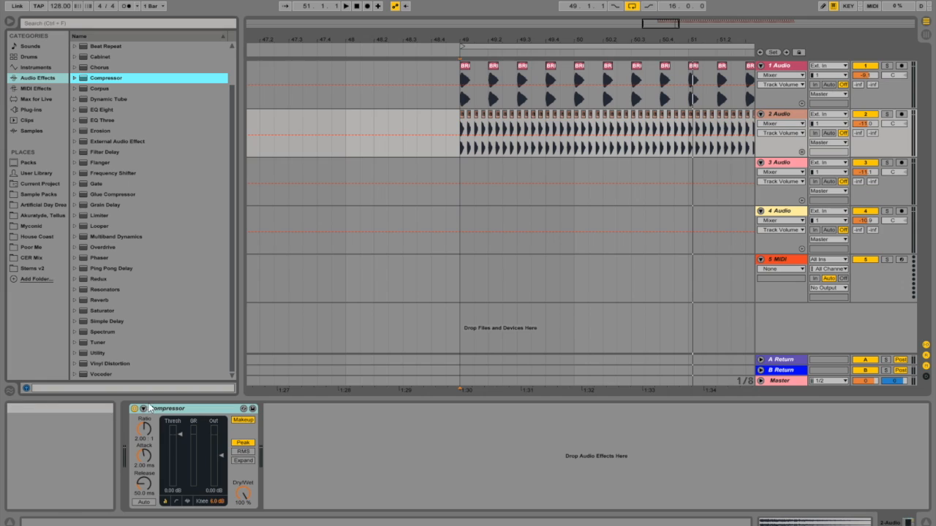
Step: Enable the Compressor's sidechain with 1-Audio as its source, and set the threshold to -14.5 dB and attack to 0.09 ms
{"action": "left_click", "coordinate": [144, 409]}
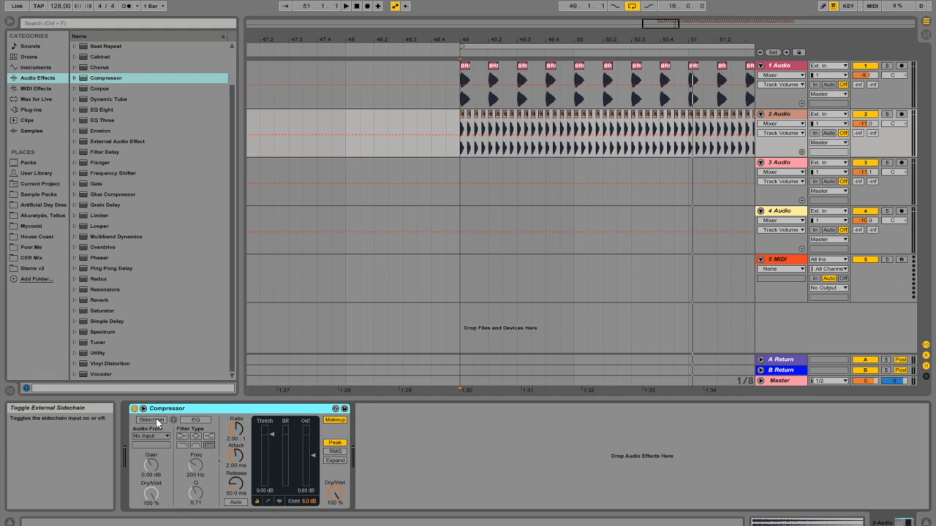
{"action": "left_click", "coordinate": [153, 421]}
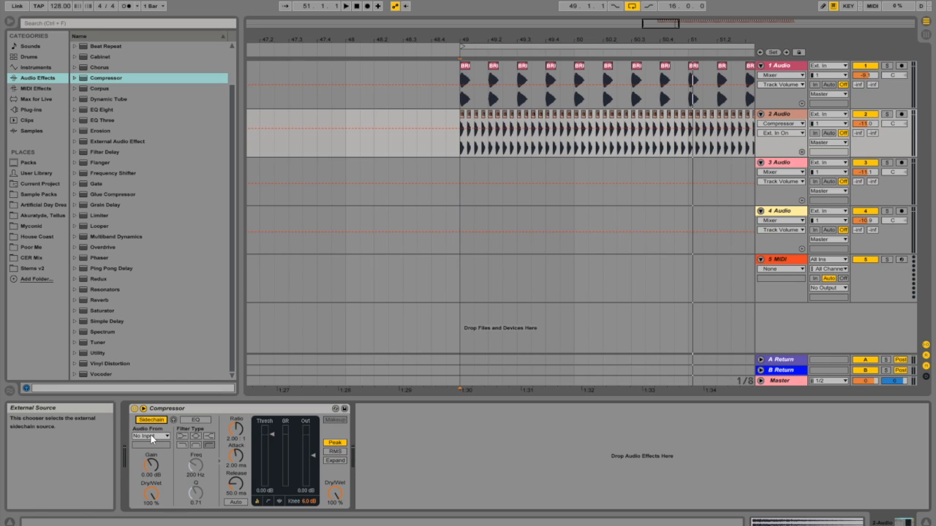
{"action": "left_click", "coordinate": [152, 436]}
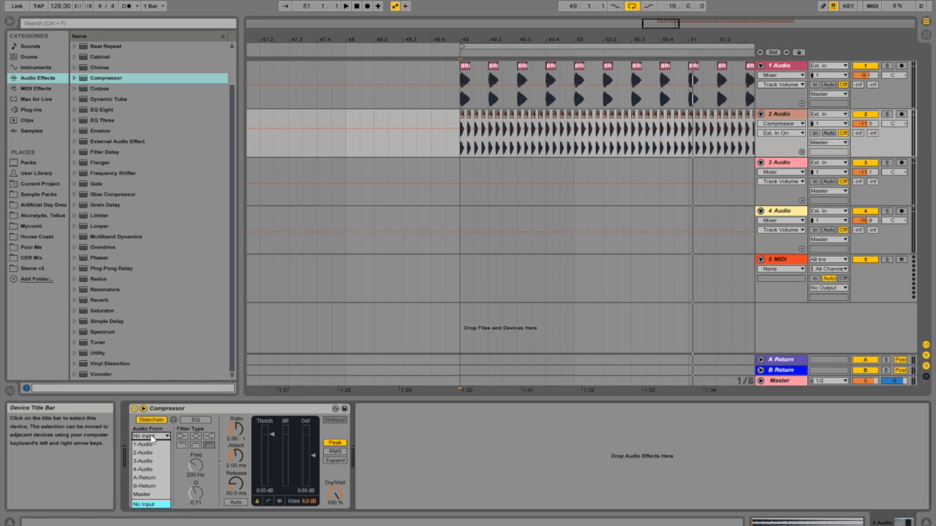
{"action": "left_click", "coordinate": [152, 445]}
{"action": "left_click_drag", "start_coordinate": [272, 437], "coordinate": [235, 468]}
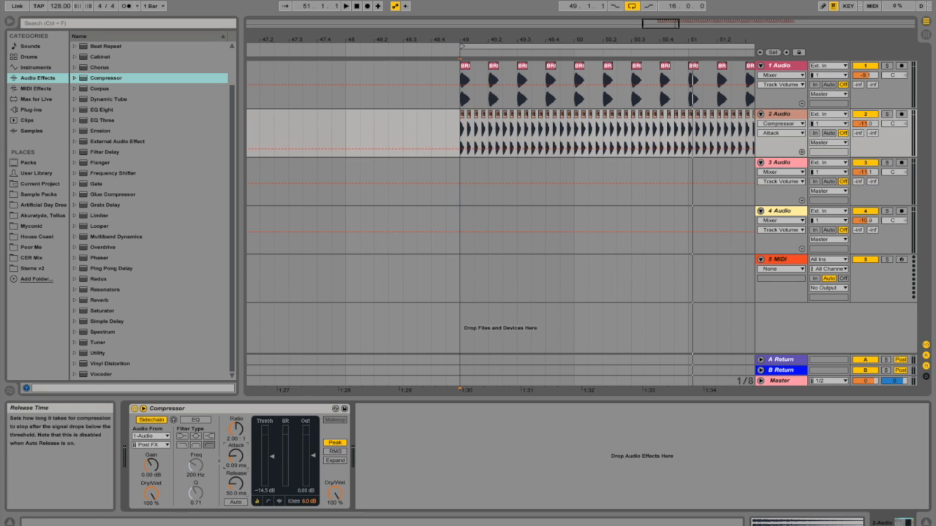
Step: During playback, set the hi-hat Compressor's threshold to -25.5 dB, ratio to 2.57:1, attack to 0.11 ms and release to 85.7 ms
{"action": "key", "text": "space"}
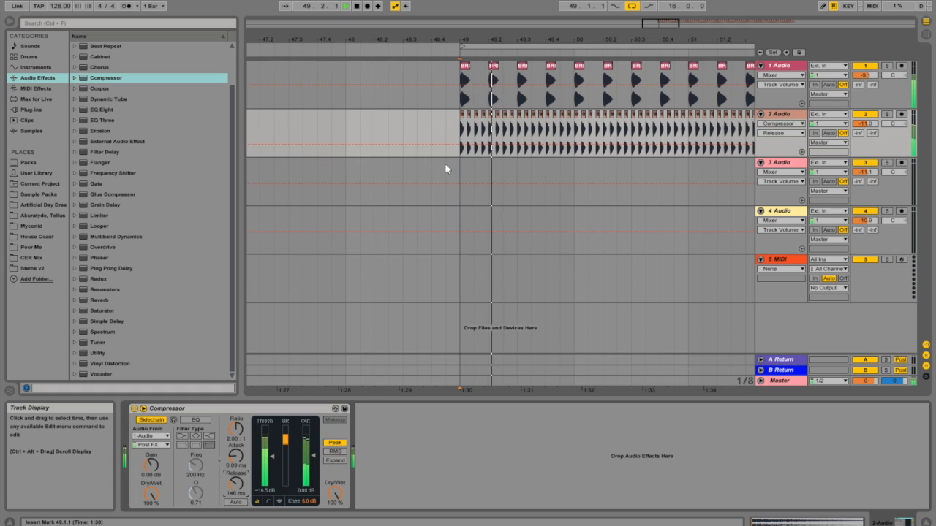
{"action": "mouse_move", "coordinate": [265, 456]}
{"action": "left_mouse_down"}
{"action": "mouse_move", "coordinate": [264, 477]}
{"action": "mouse_move", "coordinate": [264, 469]}
{"action": "left_mouse_up"}
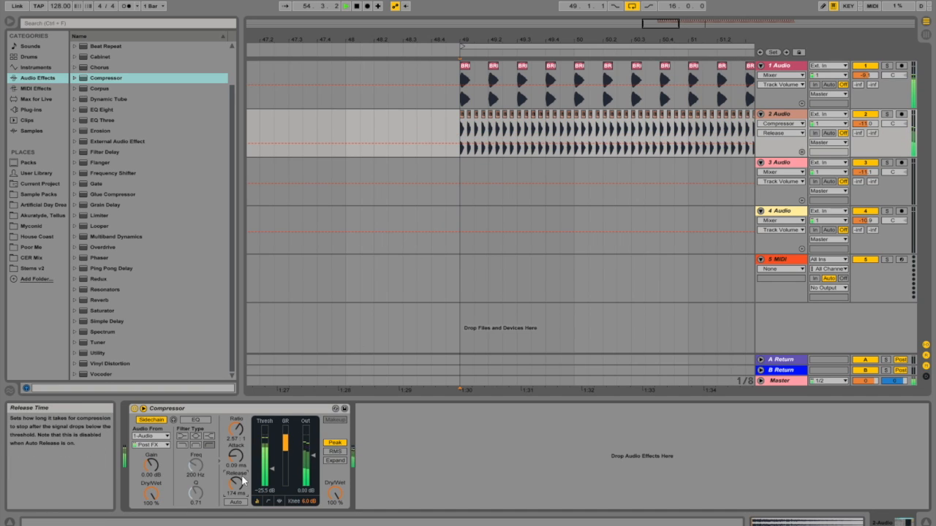
{"action": "left_click_drag", "start_coordinate": [242, 453], "coordinate": [242, 450]}
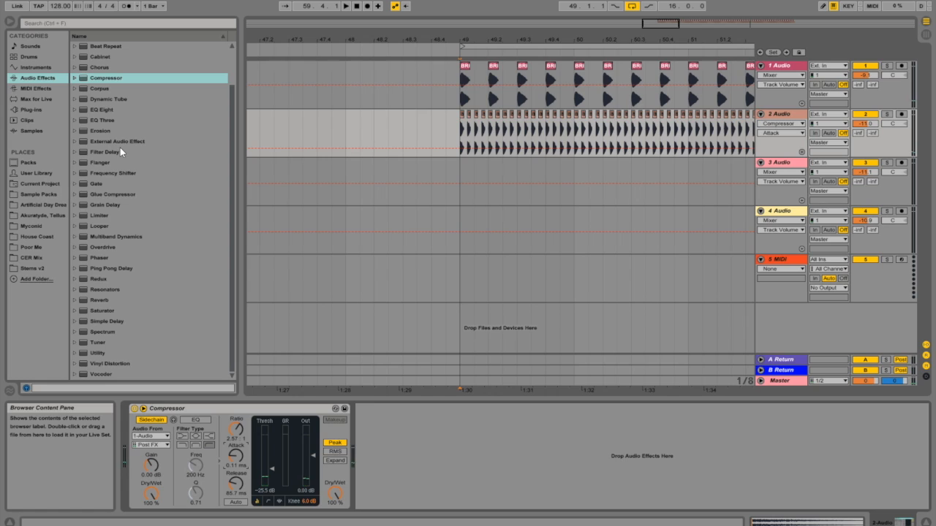
Step: Place 808clap.wav from Sample Packs on track 3 Audio at 49.1.3, trim it to end at 49.2.1, and play from bar 49
{"action": "left_click", "coordinate": [49, 195]}
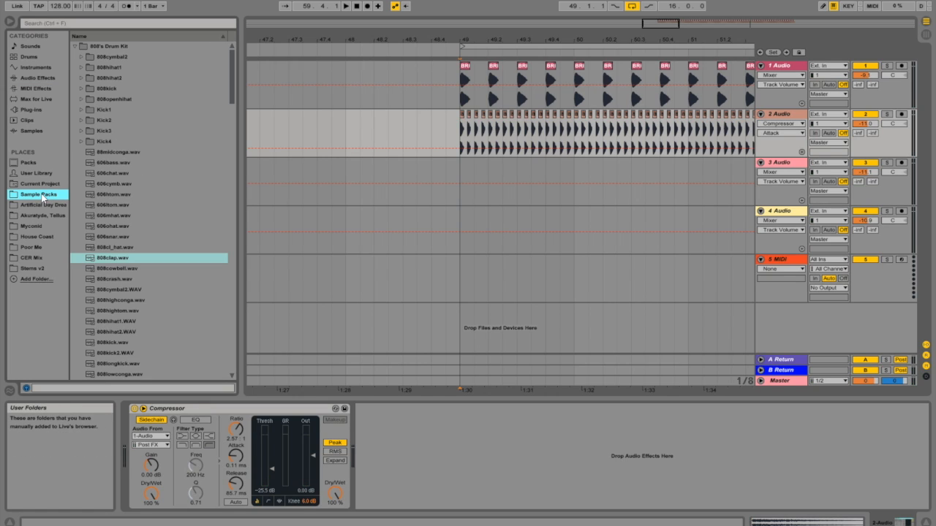
{"action": "left_click_drag", "start_coordinate": [118, 263], "coordinate": [476, 199]}
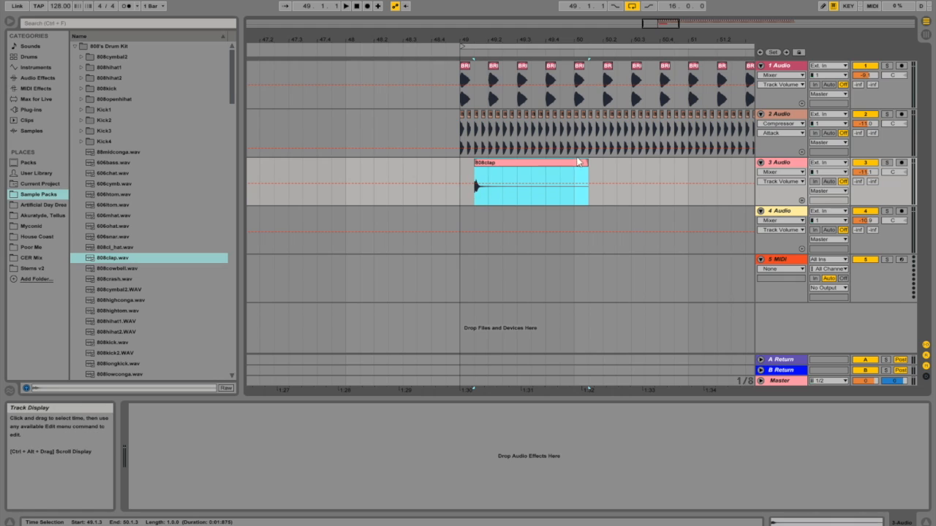
{"action": "left_click_drag", "start_coordinate": [588, 165], "coordinate": [492, 192]}
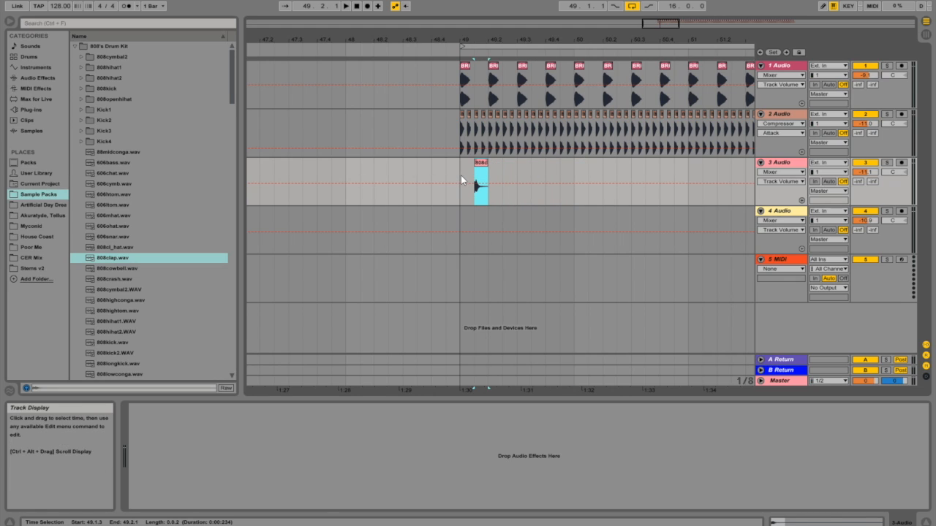
{"action": "left_click", "coordinate": [461, 180]}
{"action": "key", "text": "space"}
{"action": "key", "text": "space"}
{"action": "key", "text": "space"}
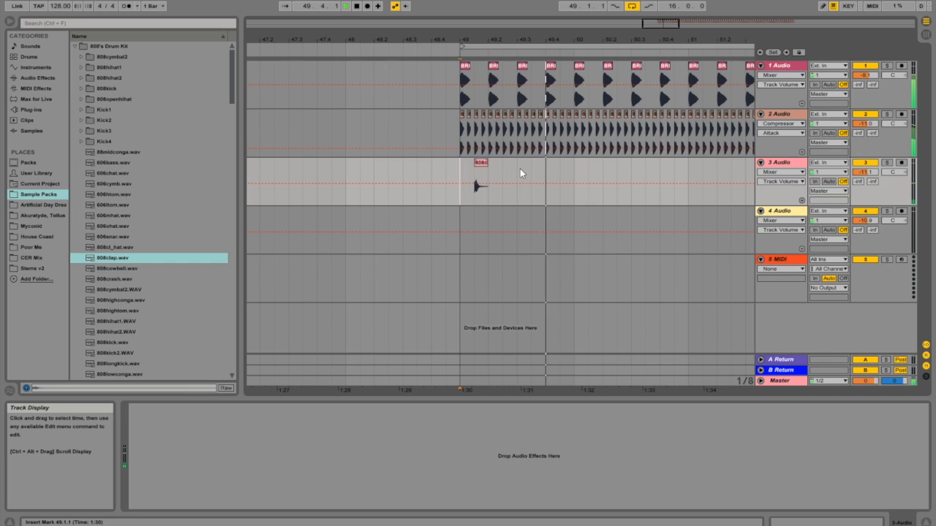
Step: Duplicate the clap on track 3 Audio, move the copy to 49.4.3, and play the loop from bar 49
{"action": "left_click", "coordinate": [515, 171], "text": "shift"}
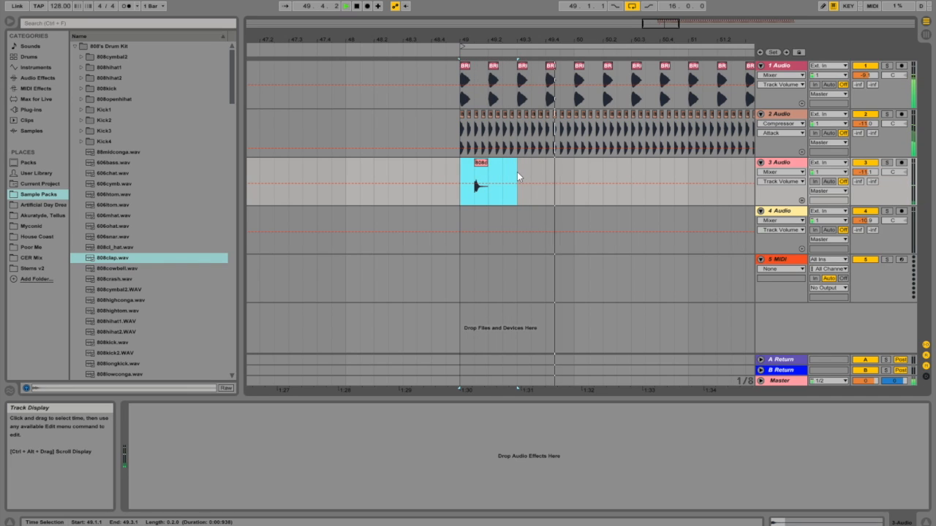
{"action": "key", "text": "ctrl+d"}
{"action": "left_click_drag", "start_coordinate": [538, 165], "coordinate": [567, 164]}
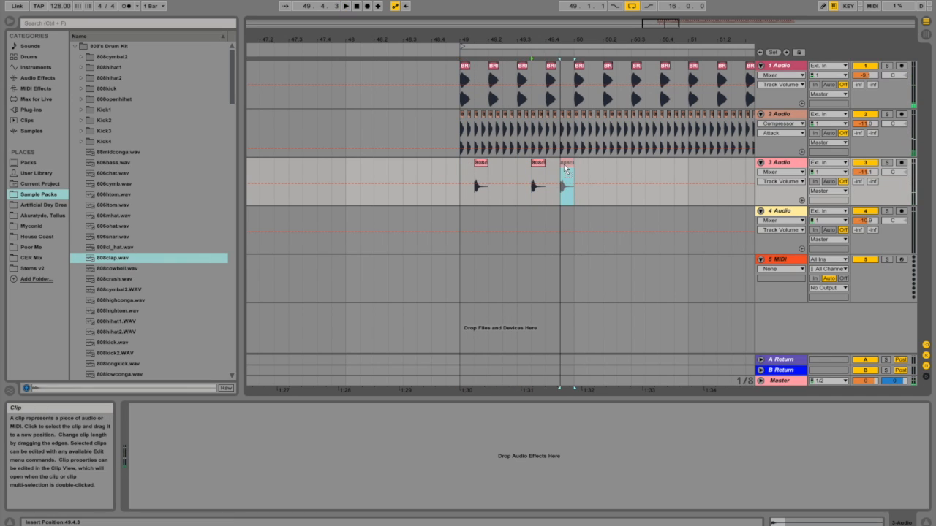
{"action": "left_click", "coordinate": [459, 166]}
{"action": "key", "text": "space"}
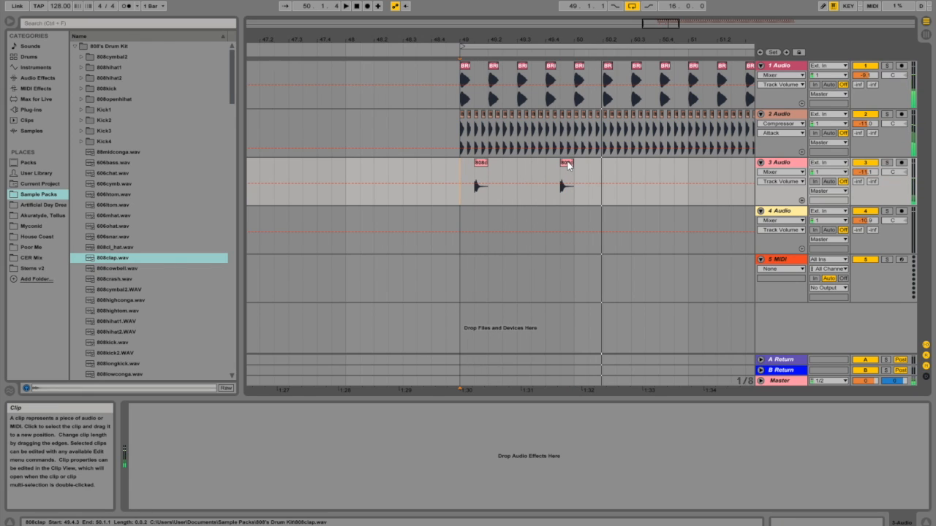
{"action": "left_click", "coordinate": [568, 184]}
{"action": "key", "text": "space"}
Step: Duplicate the one-bar clap pattern from bar 49 into bar 50 and play it from bar 49
{"action": "left_click", "coordinate": [459, 170], "text": "shift"}
{"action": "key", "text": "ctrl+d"}
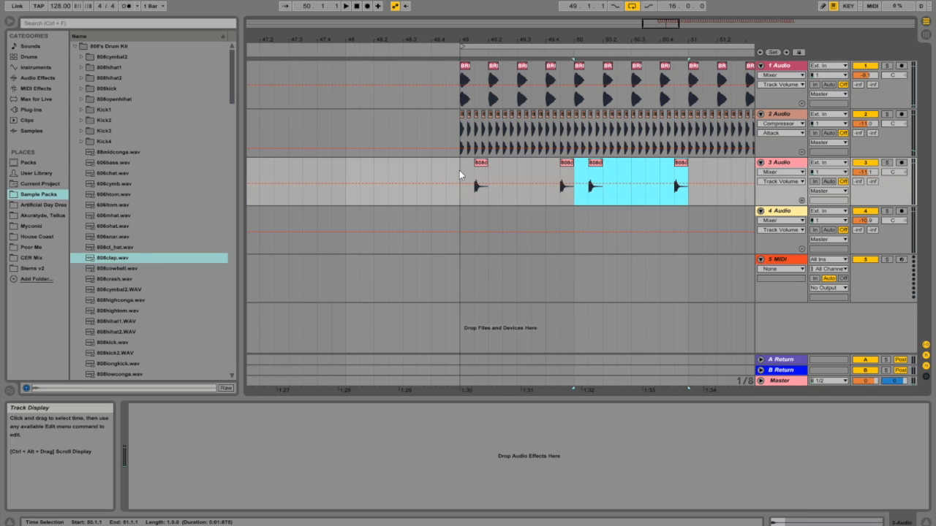
{"action": "left_click", "coordinate": [458, 173]}
{"action": "key", "text": "space"}
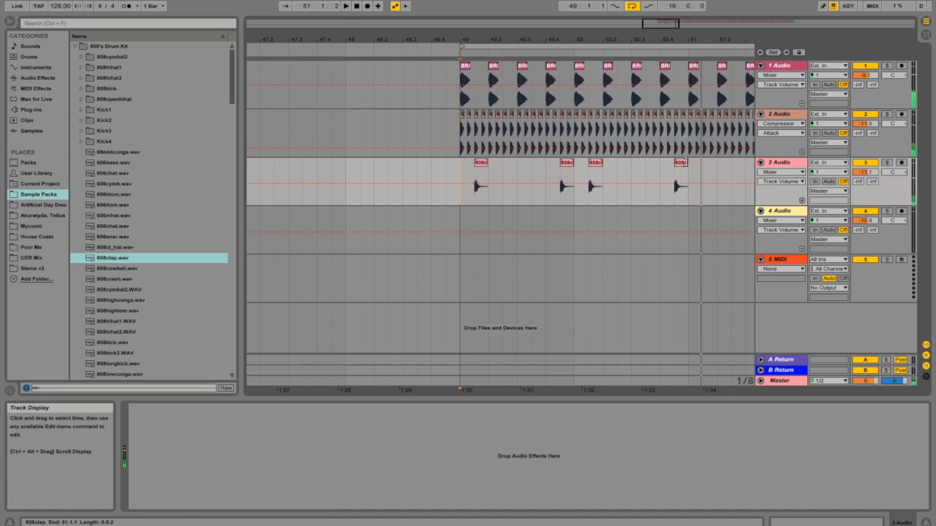
Step: Duplicate the clap pattern in two-, four- and eight-bar blocks to fill the 16-bar loop, and return to the hi-hat track
{"action": "left_click", "coordinate": [689, 173], "text": "shift"}
{"action": "key", "text": "ctrl+d"}
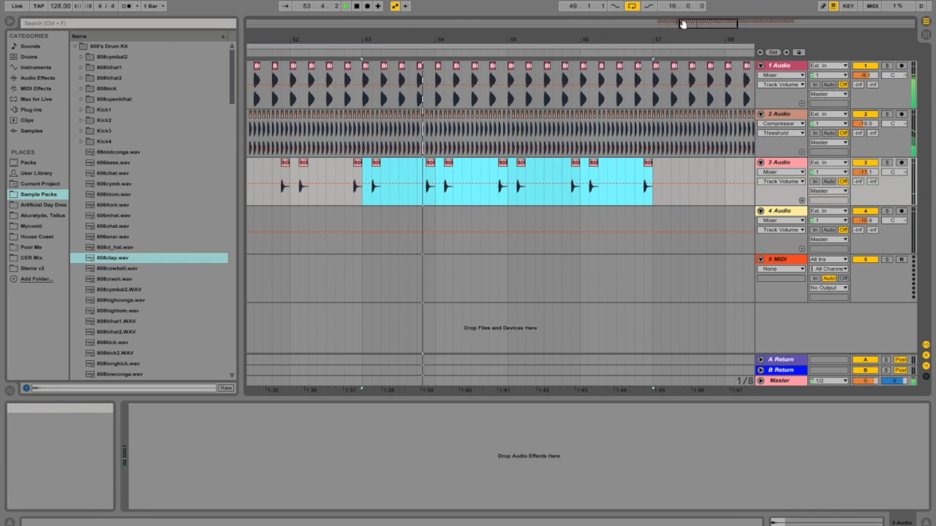
{"action": "left_click_drag", "start_coordinate": [680, 25], "coordinate": [685, 8]}
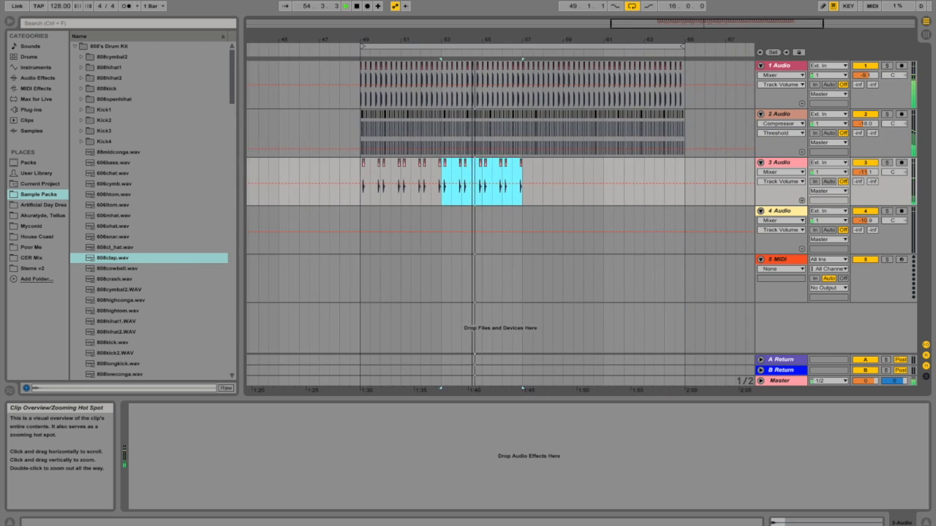
{"action": "left_click", "coordinate": [360, 174], "text": "shift"}
{"action": "key", "text": "ctrl+d"}
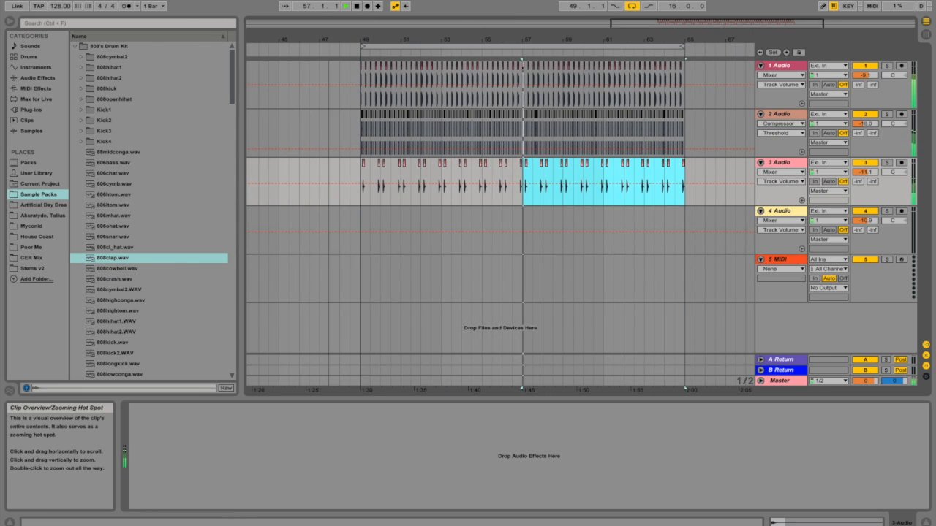
{"action": "left_click_drag", "start_coordinate": [635, 23], "coordinate": [639, 26]}
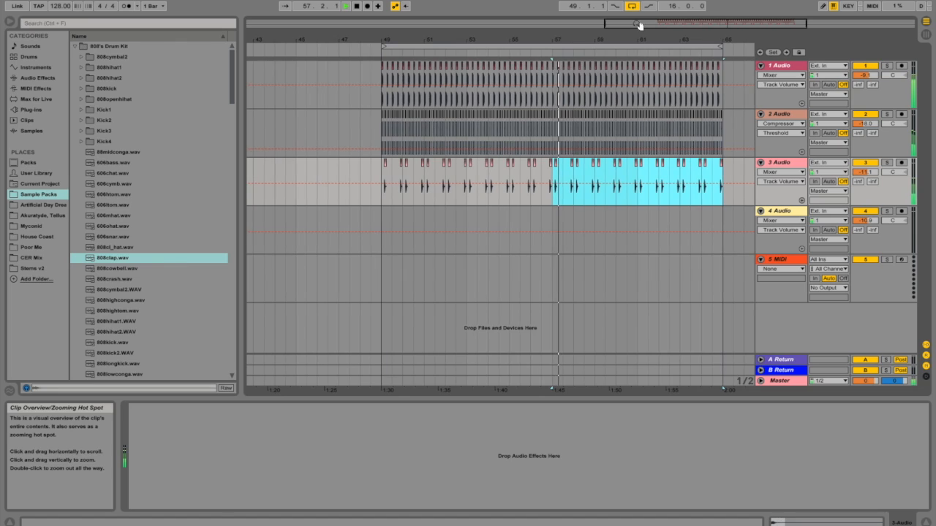
{"action": "left_click", "coordinate": [381, 114]}
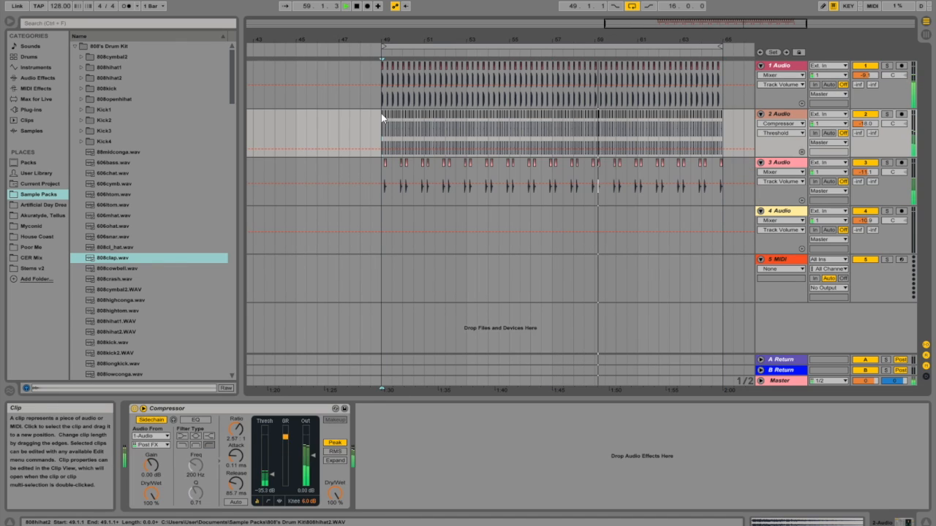
Step: Save the Live Set under the new name "Pr" and play the loop from bar 49
{"action": "left_click", "coordinate": [13, 2]}
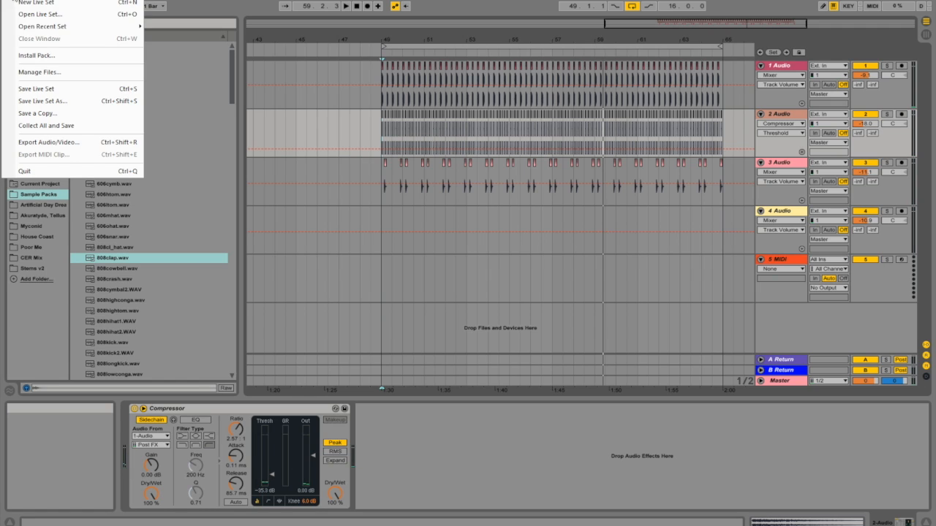
{"action": "left_click", "coordinate": [65, 101]}
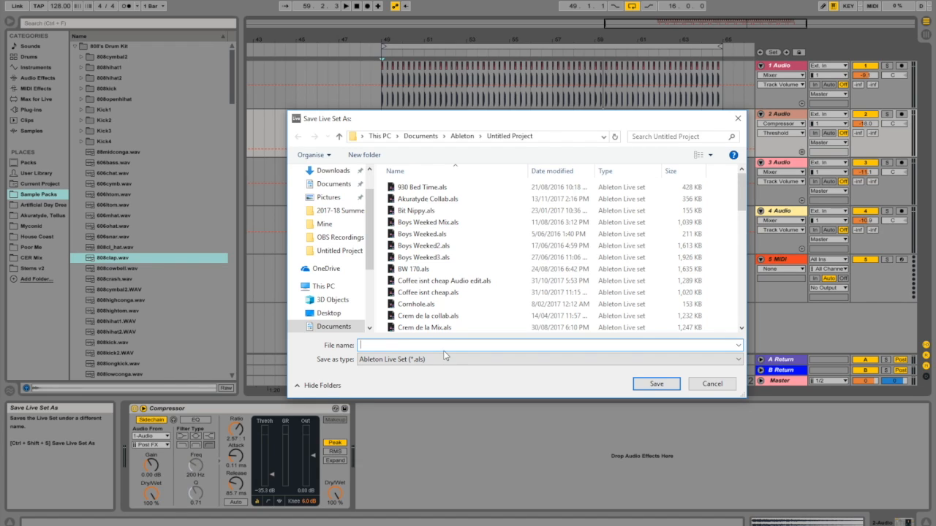
{"action": "type", "text": "Practice"}
{"action": "key", "text": "Return"}
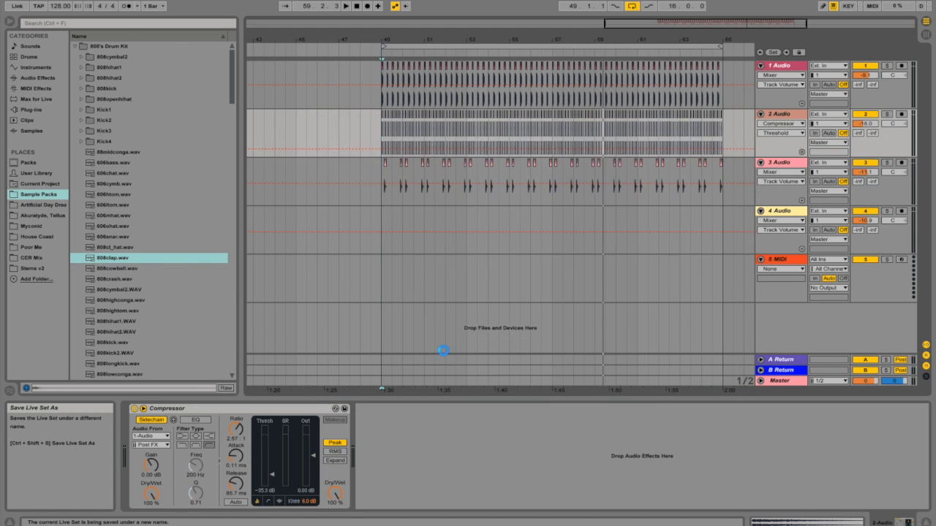
{"action": "left_click", "coordinate": [381, 164]}
{"action": "key", "text": "space"}
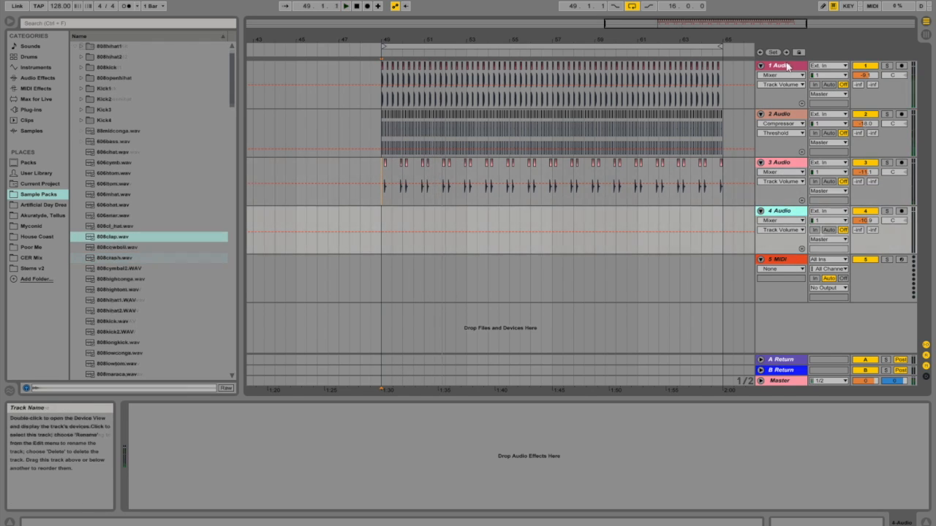
Step: Rename the four audio tracks, in order, Kick, High Hat, Clap and Snare
{"action": "right_click", "coordinate": [786, 66]}
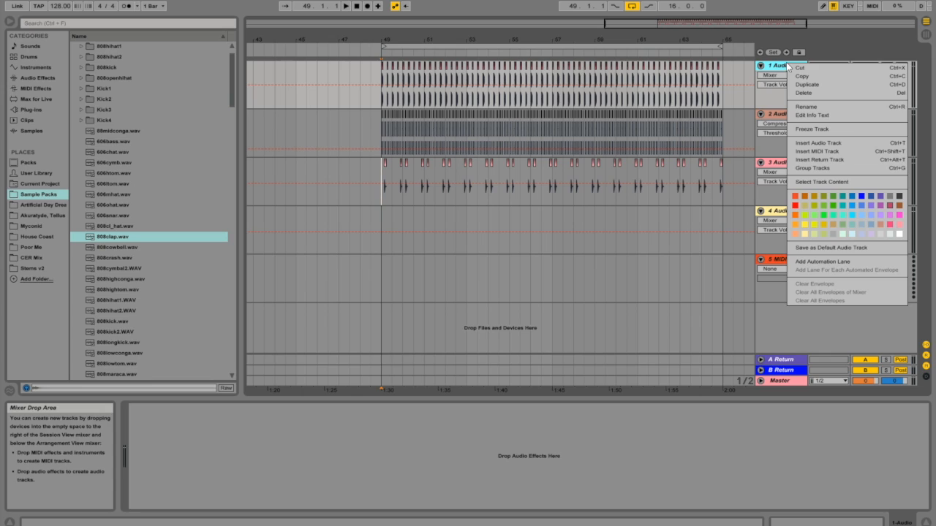
{"action": "left_click", "coordinate": [826, 109]}
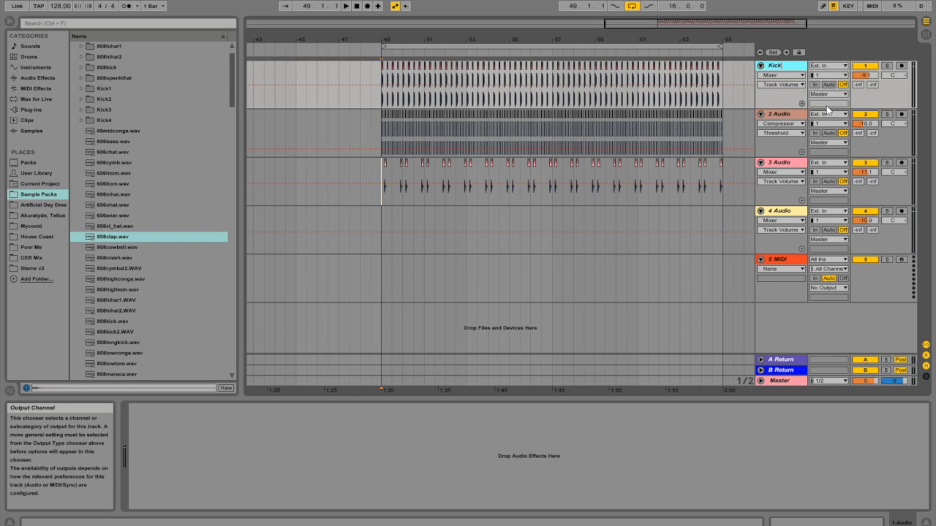
{"action": "right_click", "coordinate": [784, 116]}
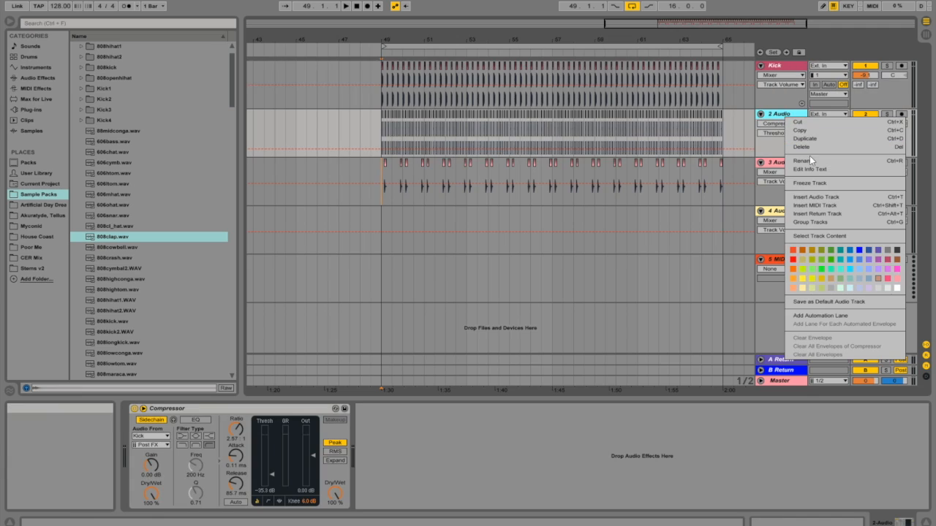
{"action": "left_click", "coordinate": [811, 161]}
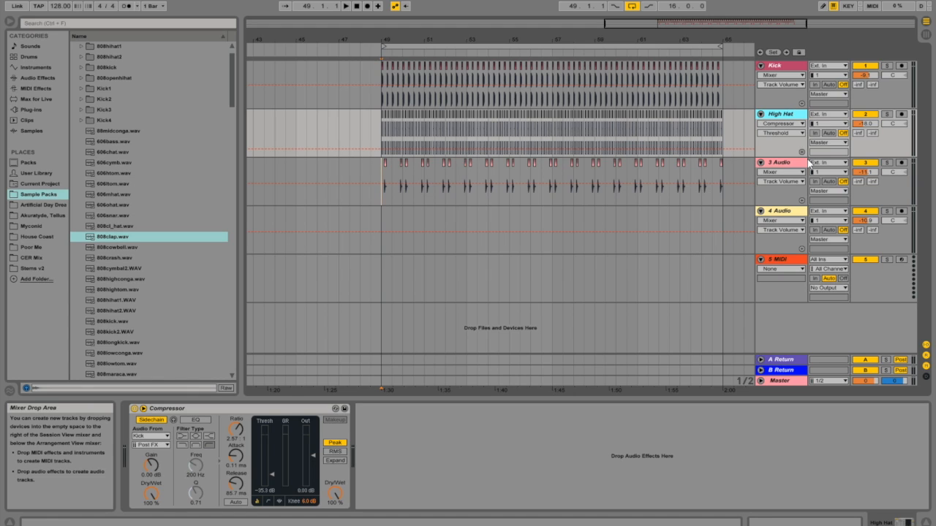
{"action": "right_click", "coordinate": [781, 164]}
{"action": "left_click", "coordinate": [808, 203]}
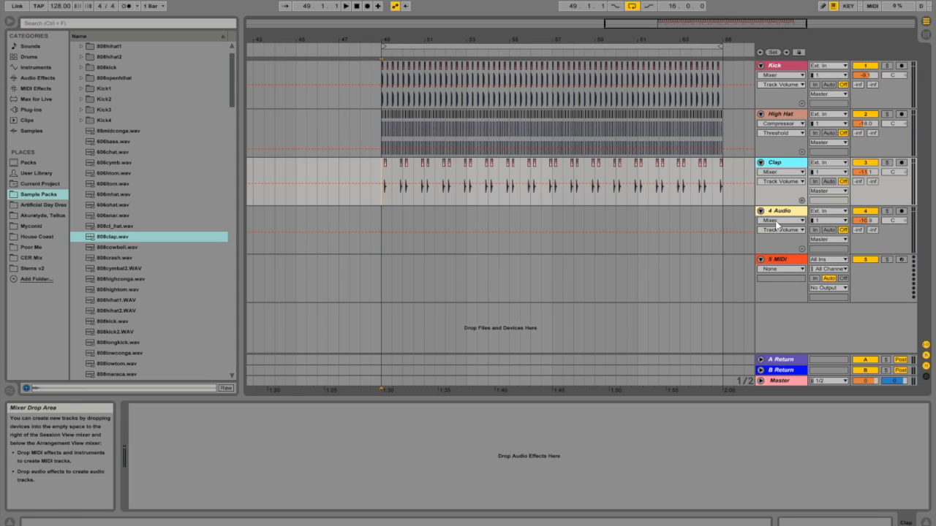
{"action": "right_click", "coordinate": [776, 211]}
{"action": "left_click", "coordinate": [808, 249]}
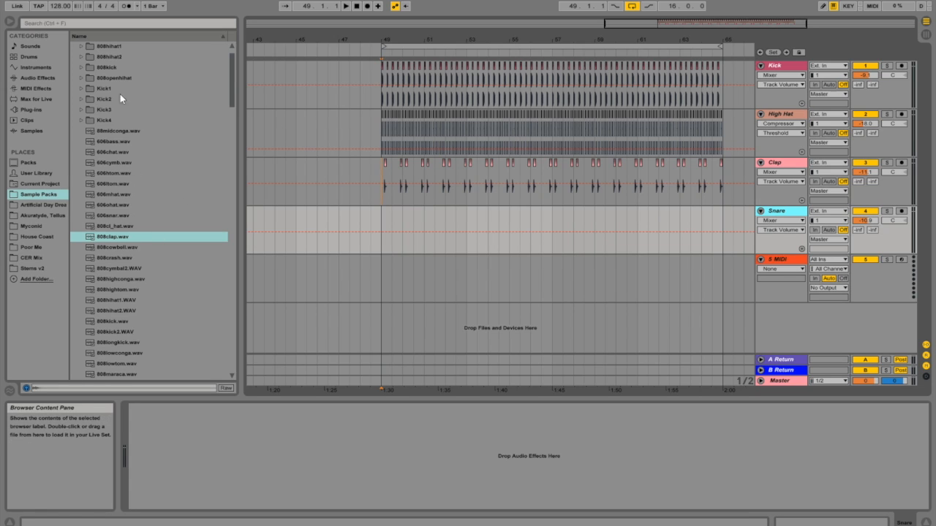
Step: Place LR_SD_3.wav from the Loxy & Resound Loopmasters LR_SNARES folder on the Snare track at 49.3.1 and play from bar 49
{"action": "left_click", "coordinate": [75, 216]}
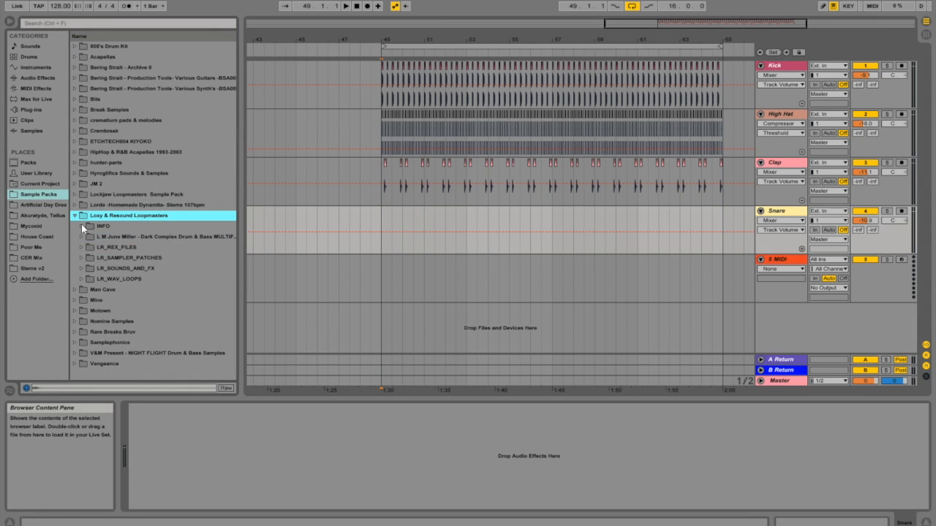
{"action": "left_click", "coordinate": [82, 268]}
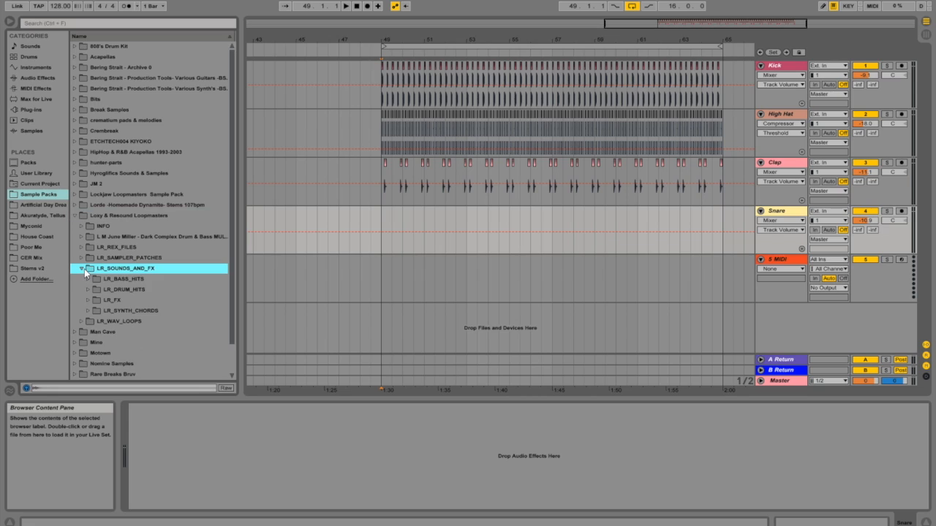
{"action": "left_click", "coordinate": [90, 288]}
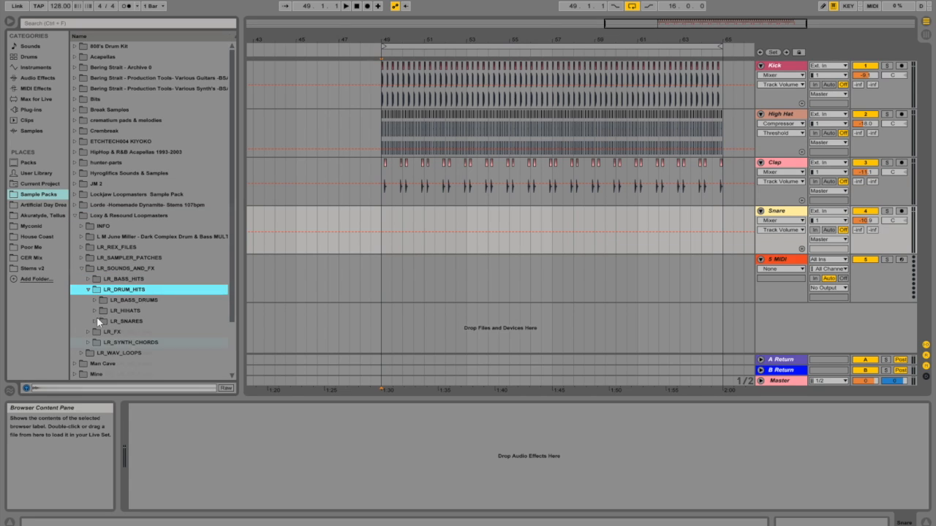
{"action": "left_click", "coordinate": [96, 318]}
{"action": "key", "text": "Down"}
{"action": "key", "text": "Down"}
{"action": "key", "text": "Down"}
{"action": "scroll", "coordinate": [149, 318], "scroll_direction": "down", "scroll_amount": 1}
{"action": "left_click_drag", "start_coordinate": [110, 326], "coordinate": [392, 215]}
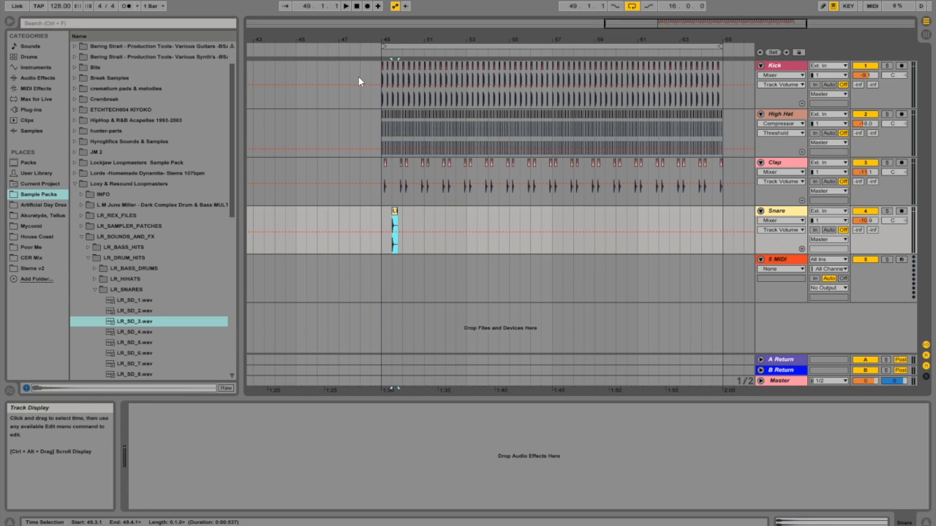
{"action": "left_click_drag", "start_coordinate": [626, 25], "coordinate": [635, 78]}
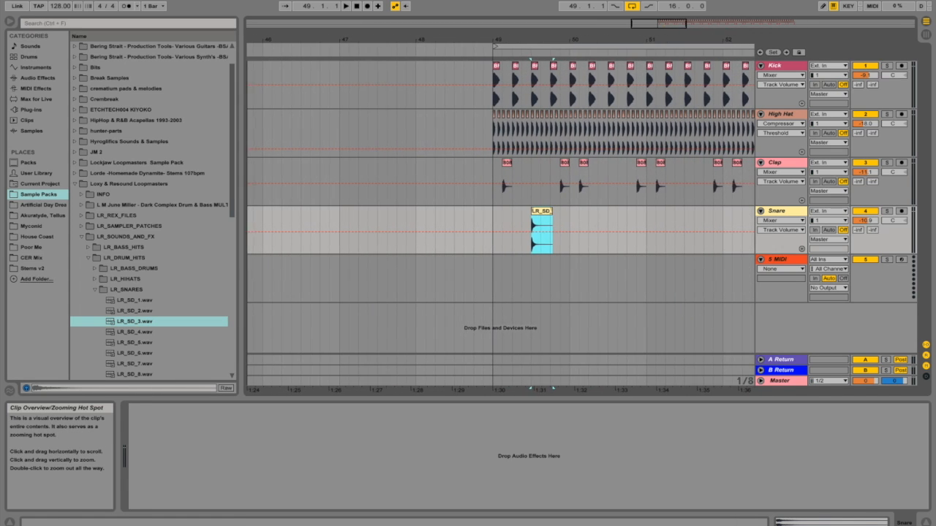
{"action": "left_click", "coordinate": [488, 212]}
{"action": "key", "text": "space"}
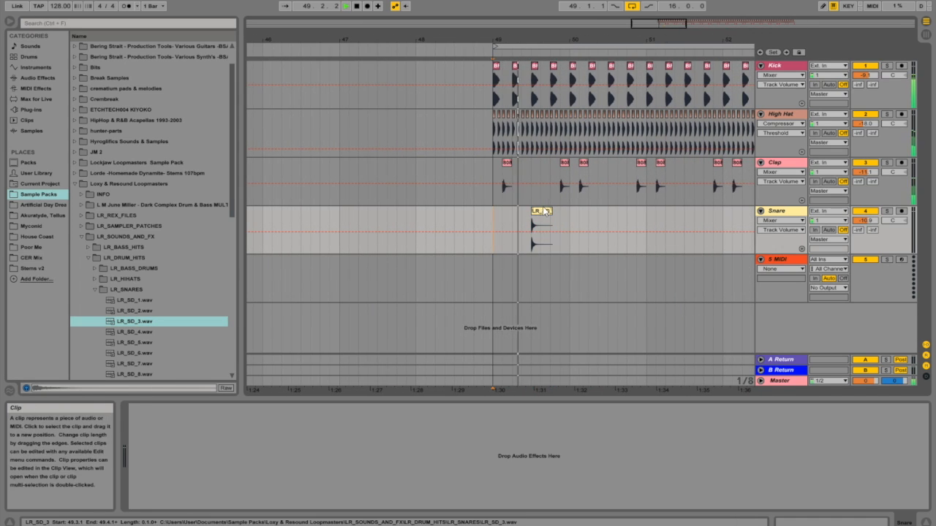
Step: Move the LR_SD_3 snare clip earlier in bar 49, first to 49.2.3 and finally to 49.2.2, checking it in playback
{"action": "left_click_drag", "start_coordinate": [544, 211], "coordinate": [534, 211]}
{"action": "key", "text": "space"}
{"action": "left_click", "coordinate": [493, 219]}
{"action": "key", "text": "space"}
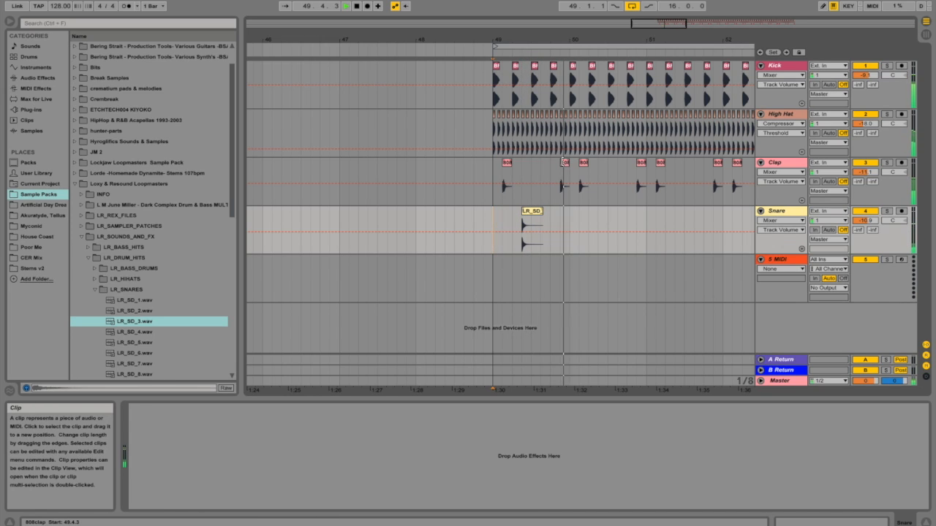
{"action": "left_click_drag", "start_coordinate": [656, 25], "coordinate": [661, 49]}
{"action": "key", "text": "space"}
{"action": "key", "text": "space"}
{"action": "left_click_drag", "start_coordinate": [495, 211], "coordinate": [484, 212]}
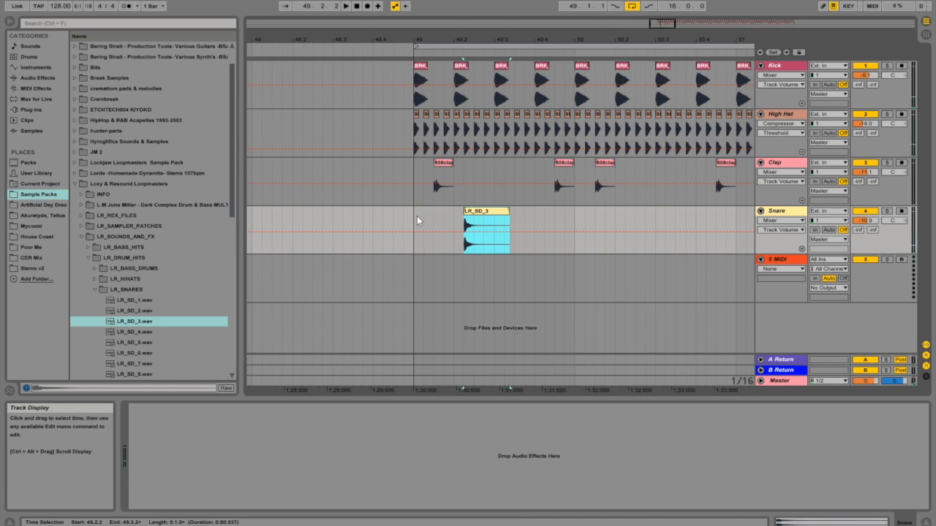
Step: Play the loop from bar 49 and trim the LR_SD_3 snare clip so it ends at 49.3.1
{"action": "left_click", "coordinate": [417, 220]}
{"action": "key", "text": "space"}
{"action": "key", "text": "space"}
{"action": "left_click_drag", "start_coordinate": [508, 211], "coordinate": [495, 211]}
Step: Duplicate the snare hit once per bar across the 16-bar loop from bar 49 to 65 and save the Live Set
{"action": "left_click_drag", "start_coordinate": [671, 27], "coordinate": [664, 21]}
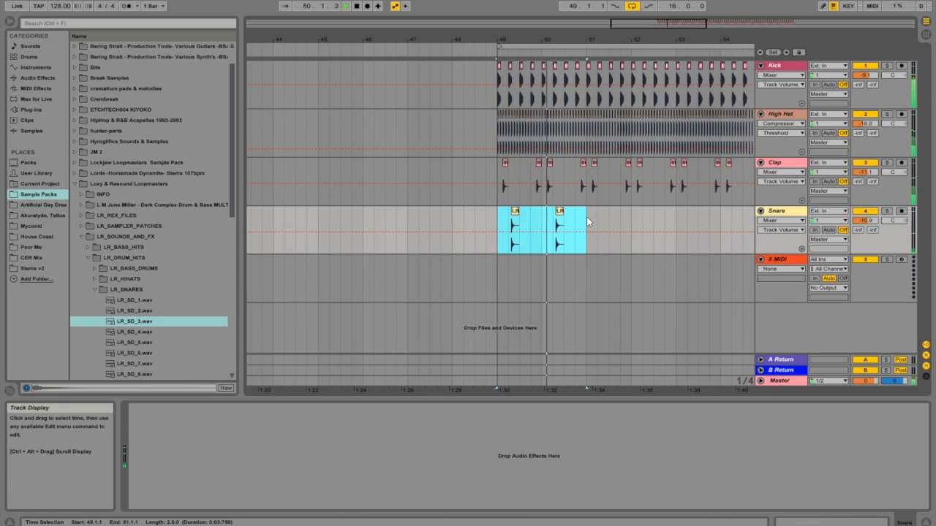
{"action": "key", "text": "ctrl+d"}
{"action": "left_click", "coordinate": [495, 224], "text": "shift"}
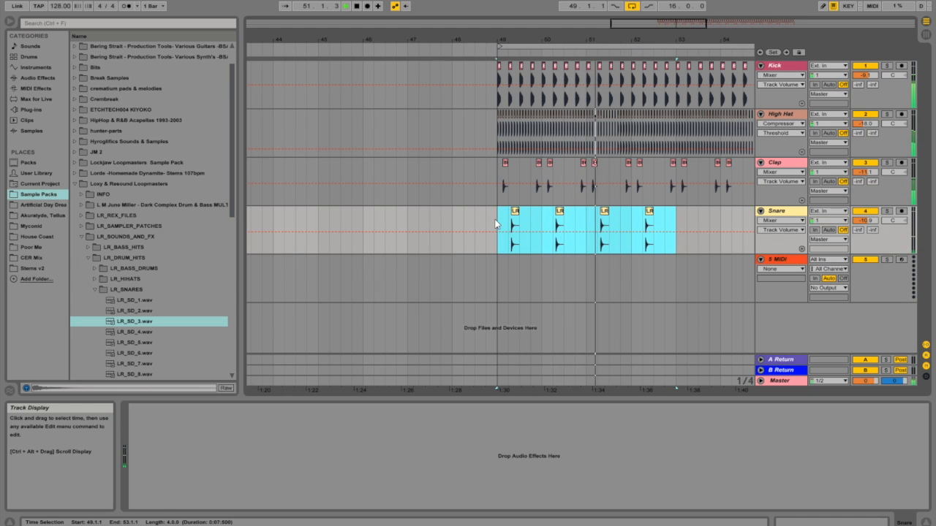
{"action": "key", "text": "ctrl+d"}
{"action": "left_click_drag", "start_coordinate": [683, 29], "coordinate": [682, 15]}
{"action": "left_click", "coordinate": [365, 220], "text": "shift"}
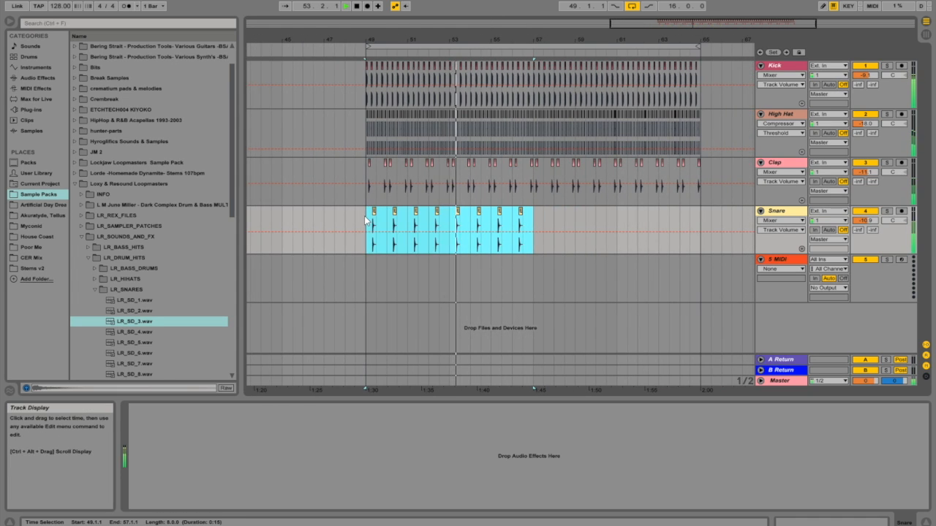
{"action": "key", "text": "ctrl+d"}
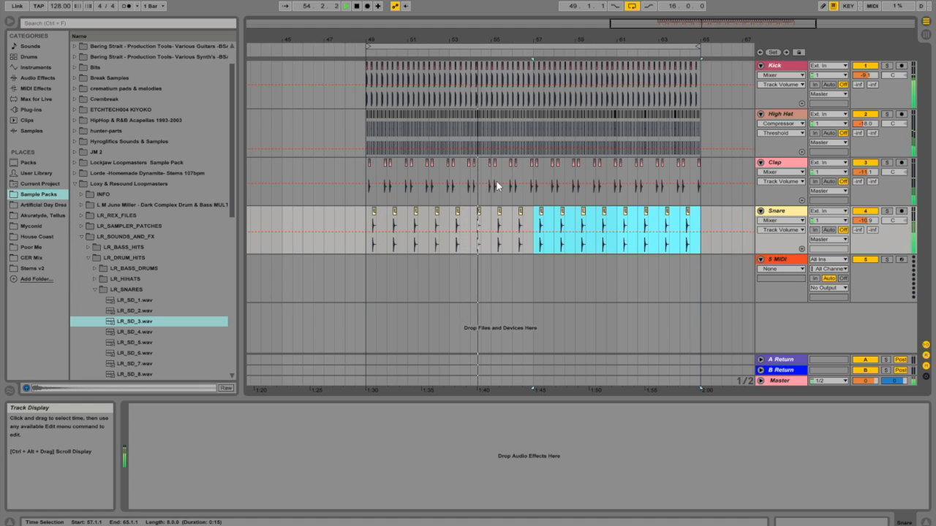
{"action": "left_click", "coordinate": [9, 1]}
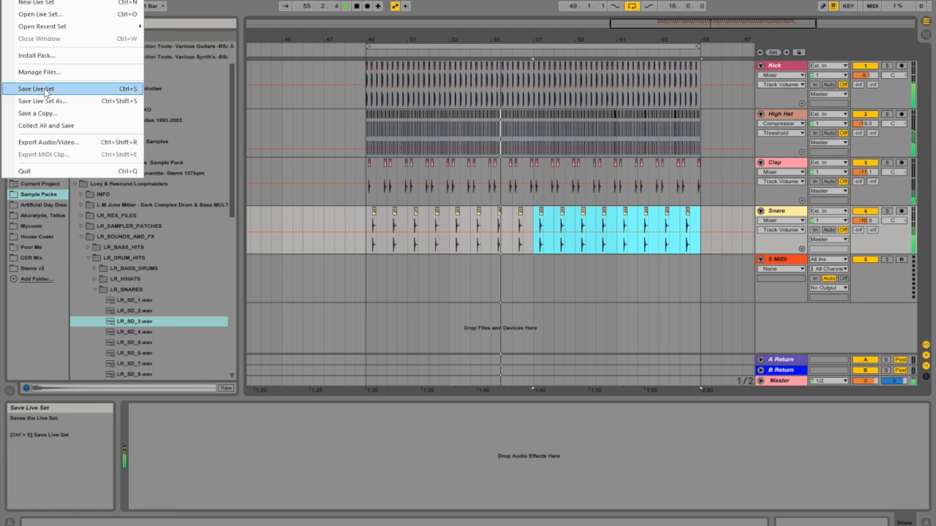
{"action": "left_click", "coordinate": [48, 91]}
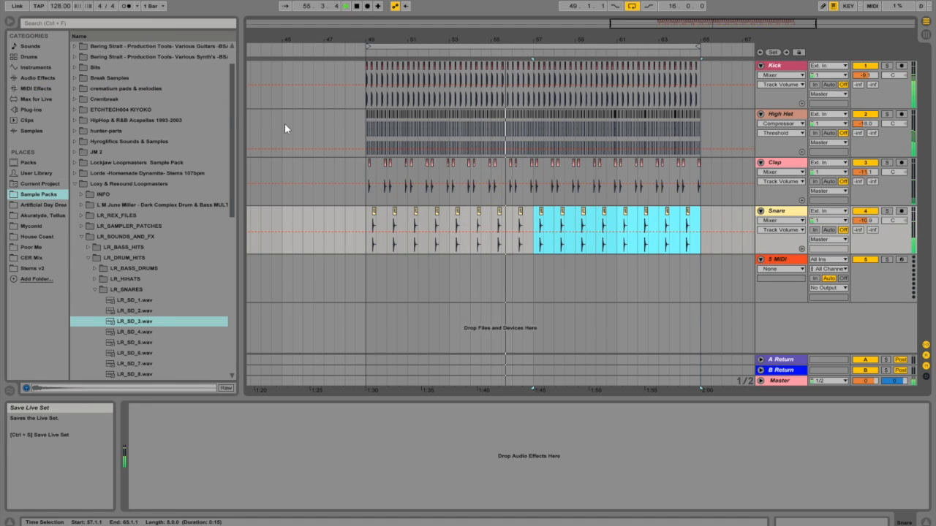
Step: Add the Reverb audio effect to the Snare track and play the loop from bar 49
{"action": "left_click", "coordinate": [41, 78]}
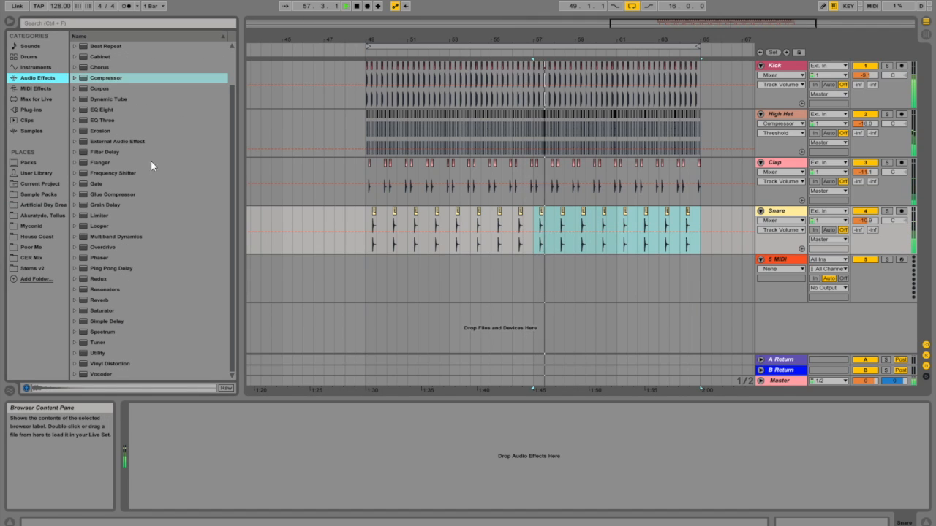
{"action": "left_click_drag", "start_coordinate": [99, 300], "coordinate": [119, 283]}
{"action": "left_click_drag", "start_coordinate": [457, 221], "coordinate": [458, 221]}
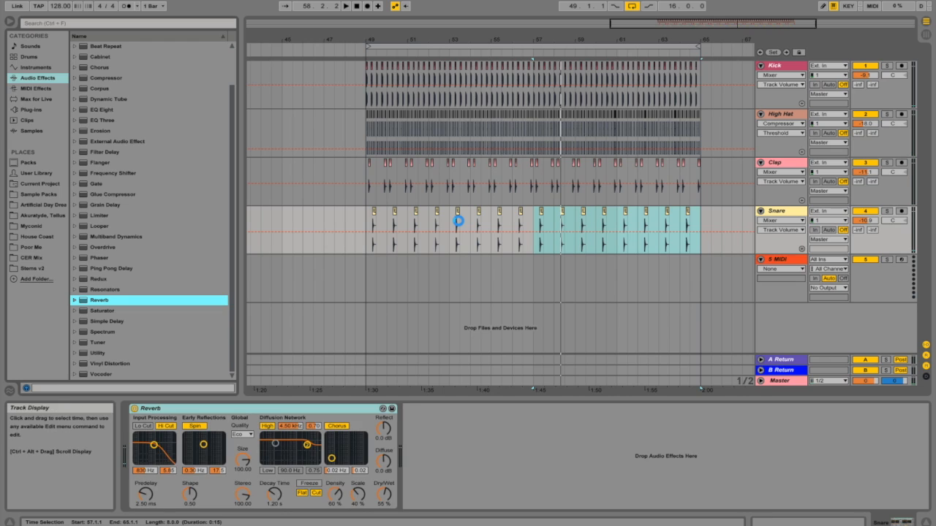
{"action": "left_click", "coordinate": [365, 217]}
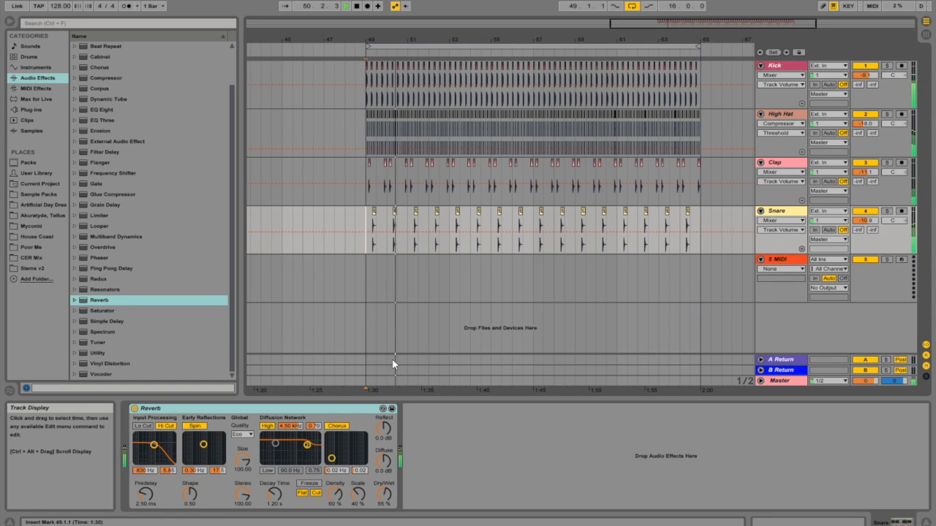
Step: Set the Snare reverb to 48% dry/wet with a 975 ms decay time and lower the Snare volume to -11.3 dB
{"action": "left_click_drag", "start_coordinate": [383, 494], "coordinate": [384, 502]}
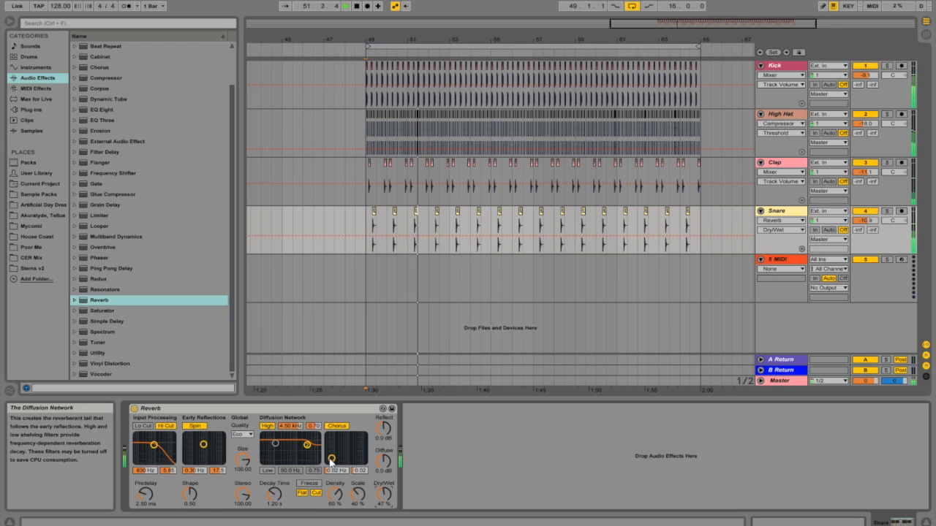
{"action": "left_click", "coordinate": [280, 504]}
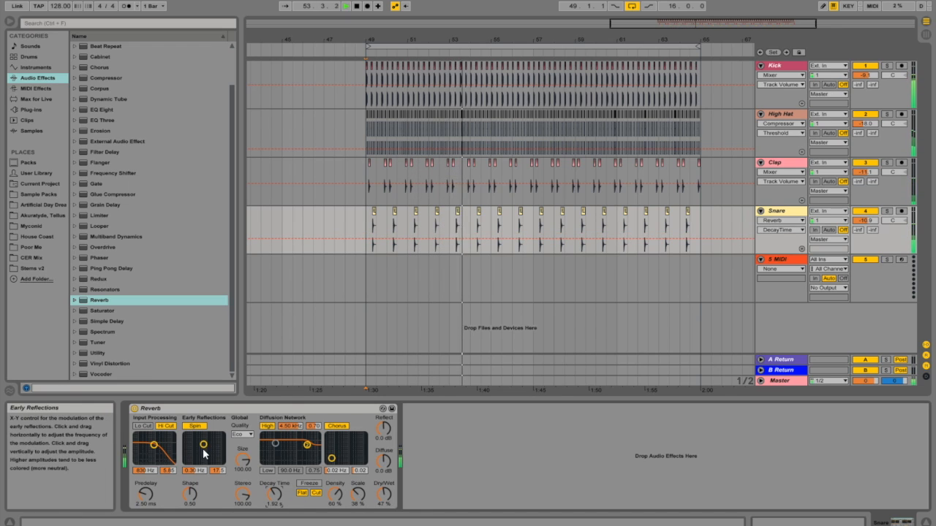
{"action": "left_click_drag", "start_coordinate": [864, 221], "coordinate": [865, 224]}
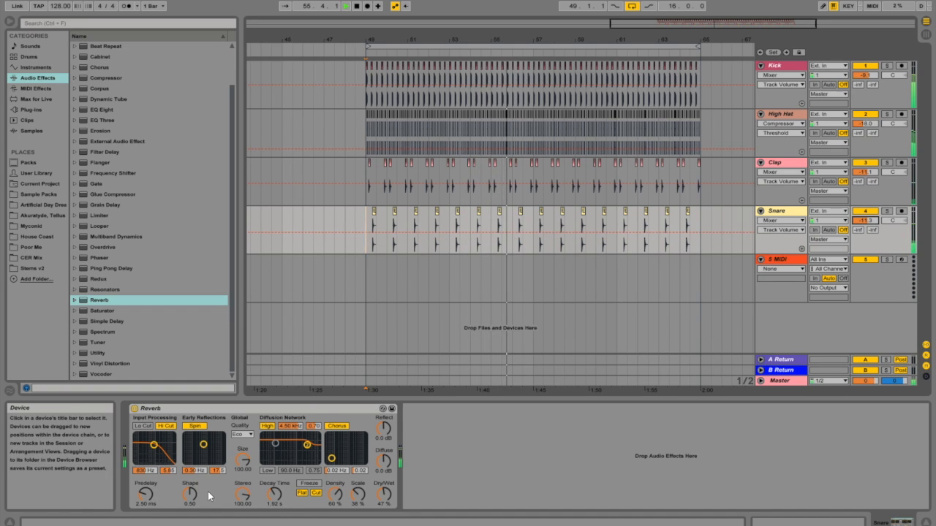
{"action": "left_click_drag", "start_coordinate": [282, 498], "coordinate": [277, 498]}
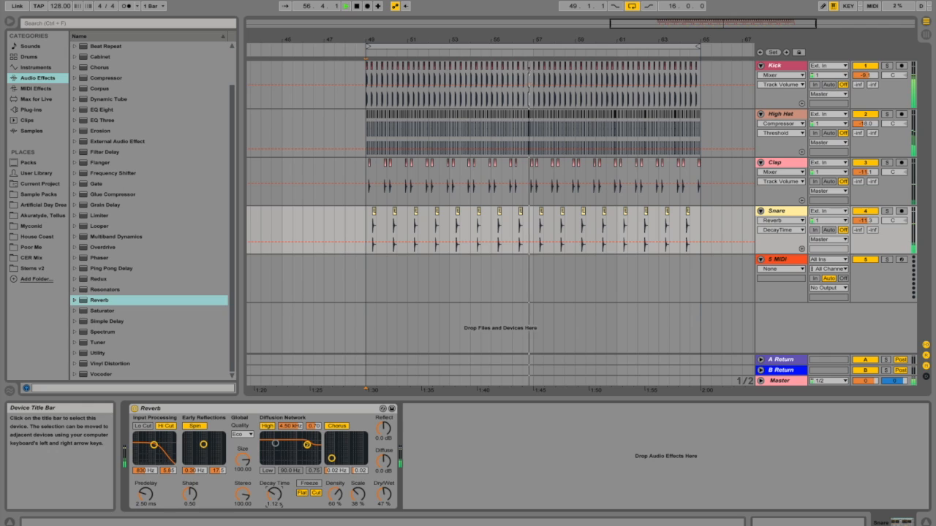
{"action": "left_click_drag", "start_coordinate": [383, 497], "coordinate": [382, 495]}
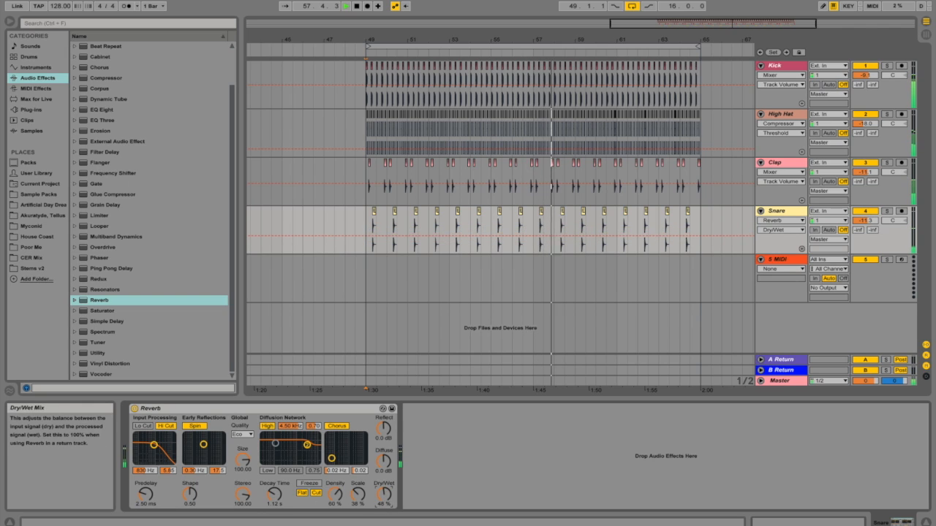
{"action": "left_click_drag", "start_coordinate": [275, 492], "coordinate": [275, 495]}
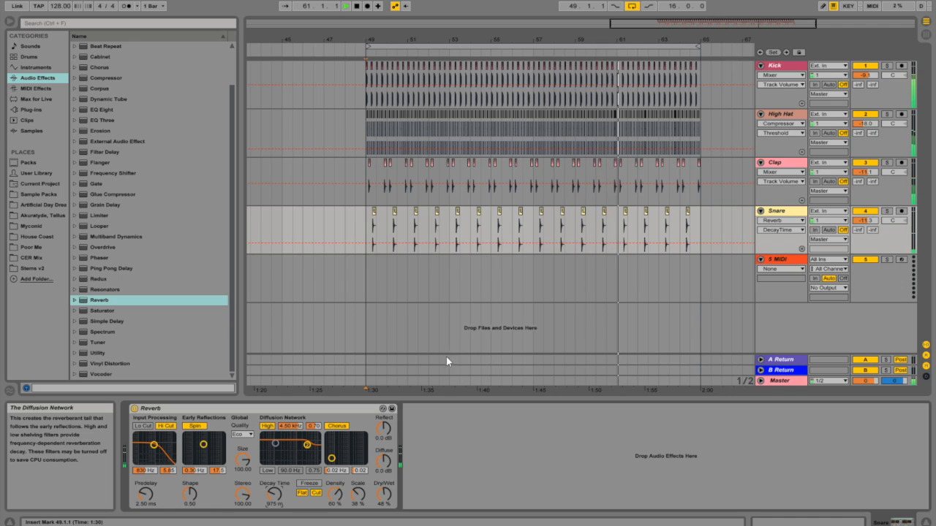
Step: Move the Reverb from the Snare track to return track A
{"action": "left_click", "coordinate": [334, 410]}
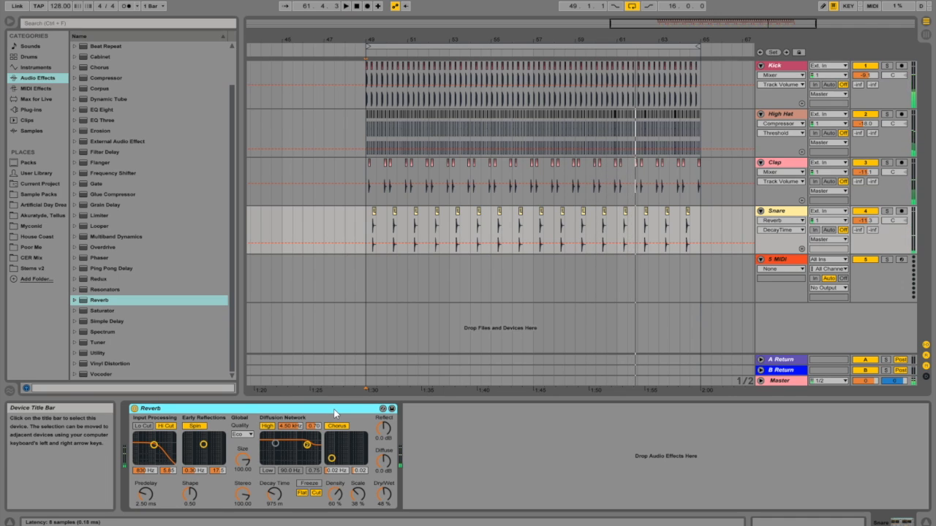
{"action": "right_click", "coordinate": [334, 414]}
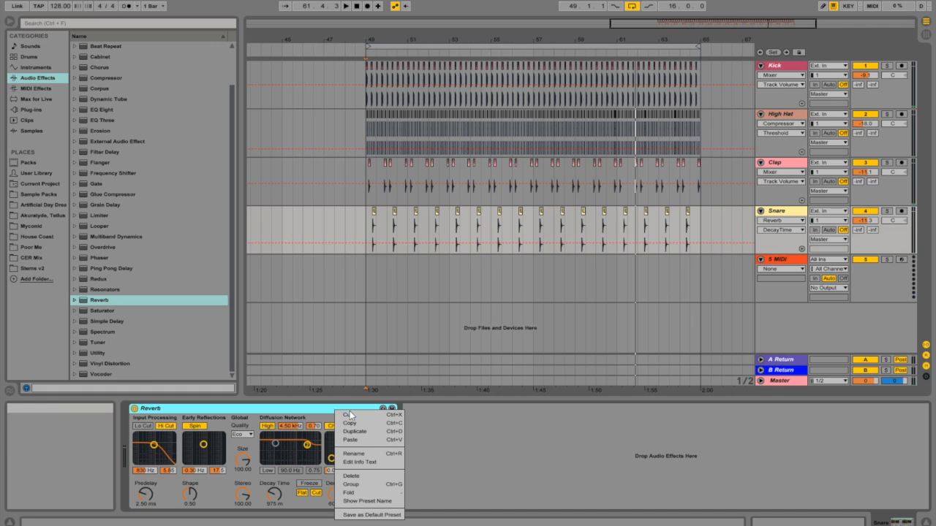
{"action": "left_click", "coordinate": [349, 415]}
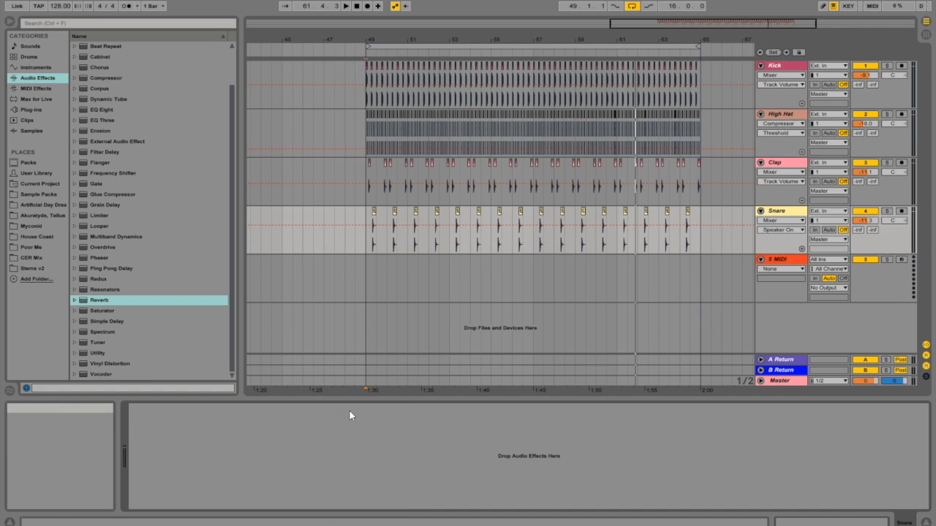
{"action": "left_click", "coordinate": [782, 361]}
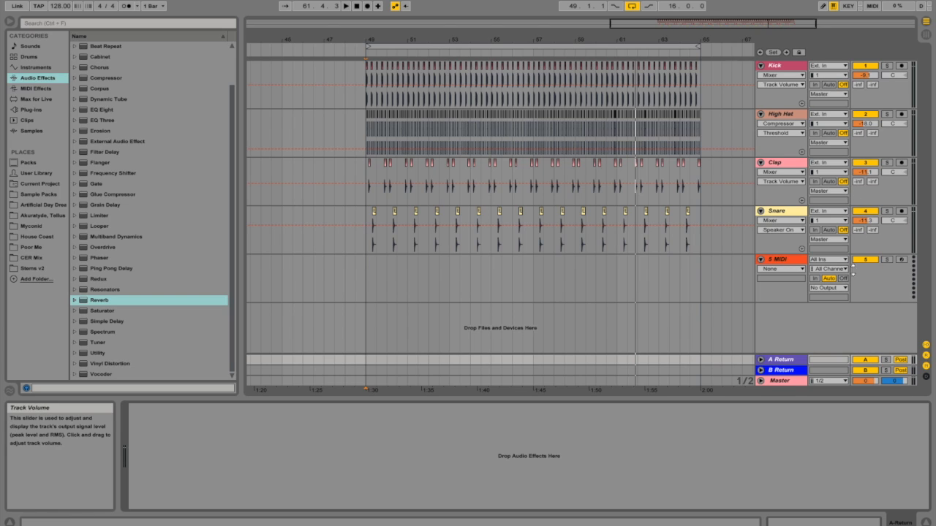
{"action": "right_click", "coordinate": [268, 439]}
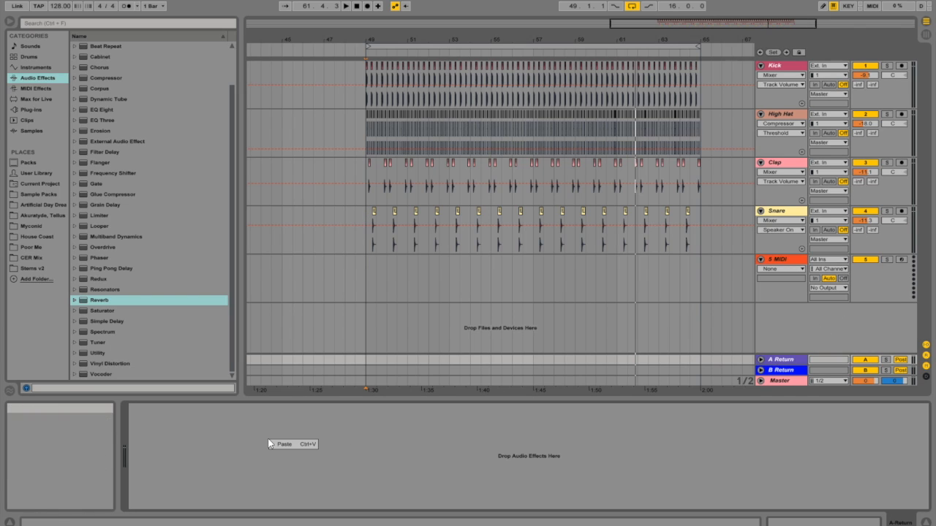
{"action": "left_click", "coordinate": [286, 445]}
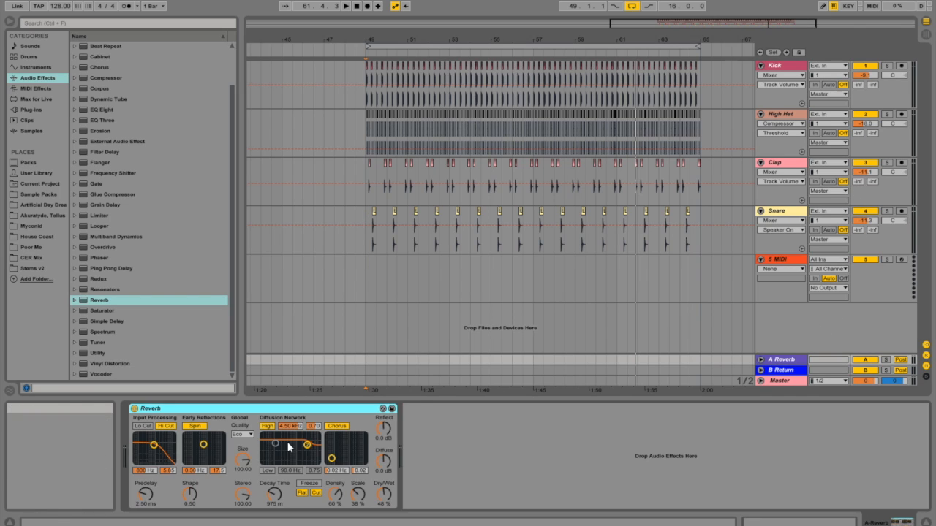
{"action": "left_click", "coordinate": [784, 371]}
{"action": "left_click", "coordinate": [784, 361]}
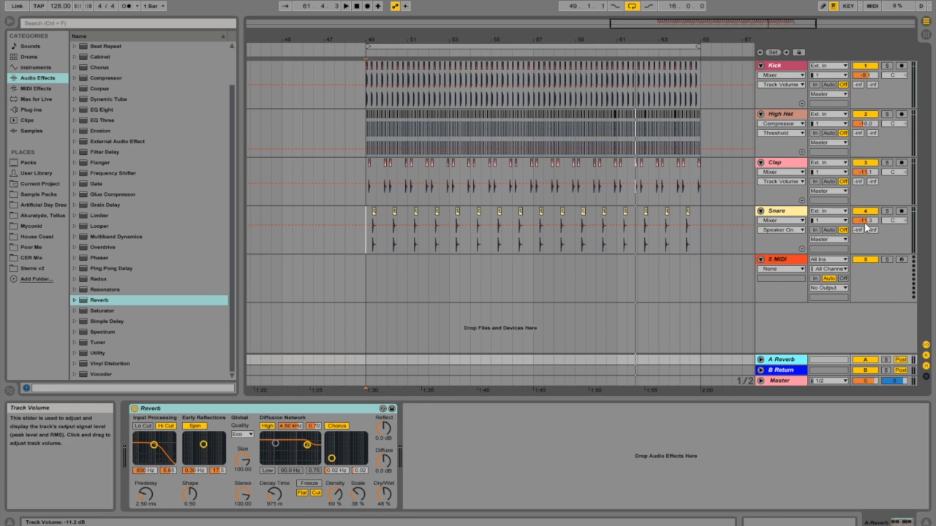
Step: Send the Snare, Clap and High Hat to return A at 0 dB during playback and lower the High Hat volume to -24.6 dB
{"action": "key", "text": "space"}
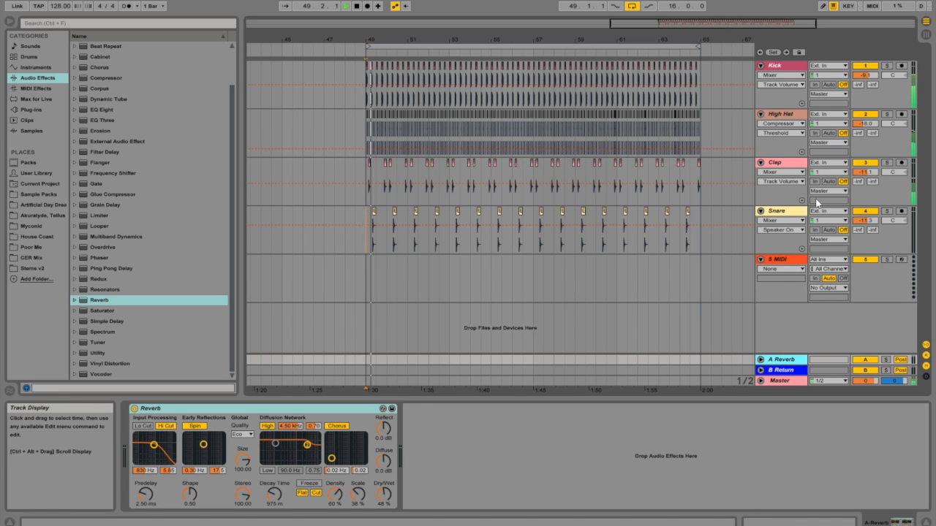
{"action": "left_click_drag", "start_coordinate": [858, 231], "coordinate": [858, 157]}
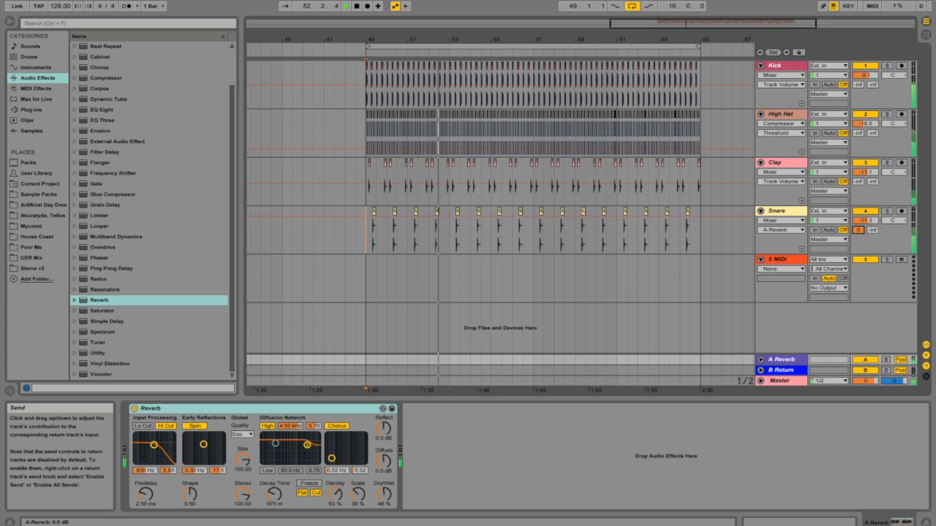
{"action": "left_click_drag", "start_coordinate": [858, 182], "coordinate": [858, 171]}
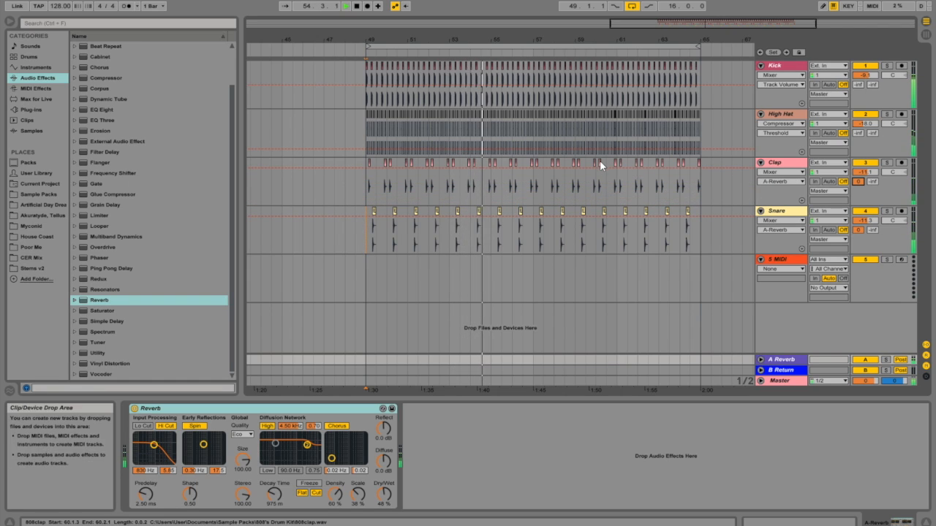
{"action": "left_click_drag", "start_coordinate": [859, 134], "coordinate": [858, 81]}
{"action": "left_click_drag", "start_coordinate": [866, 124], "coordinate": [865, 141]}
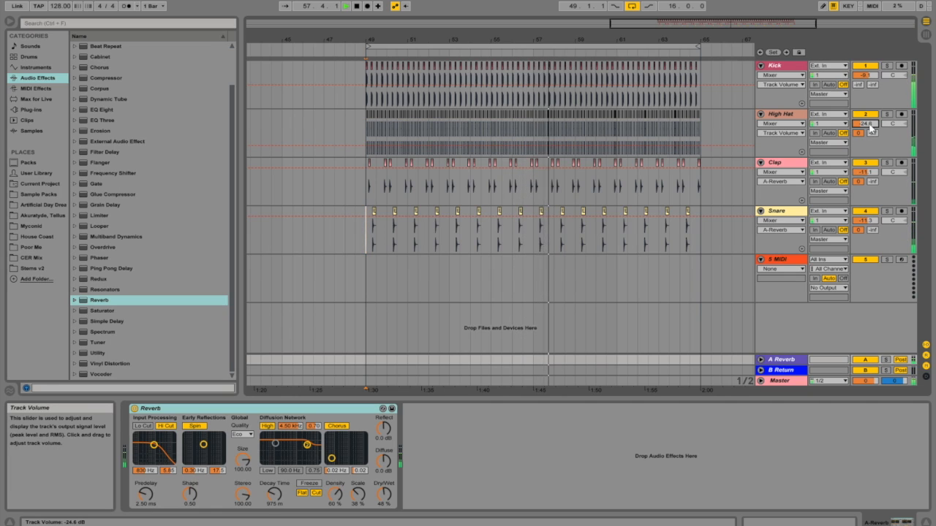
Step: Set the return reverb to 67% dry/wet with a 1.84 s decay time and reduce the Clap and Snare sends to it
{"action": "left_click_drag", "start_coordinate": [383, 495], "coordinate": [383, 476]}
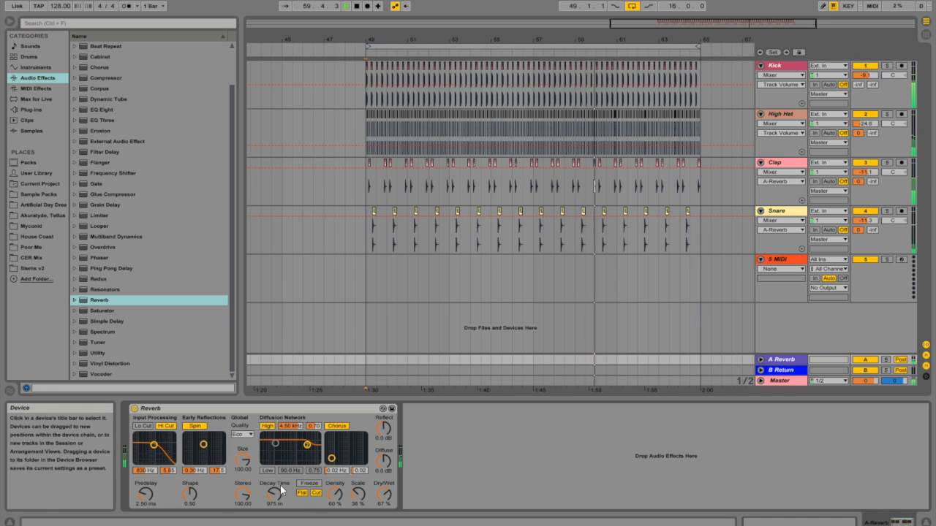
{"action": "left_click_drag", "start_coordinate": [271, 494], "coordinate": [270, 487]}
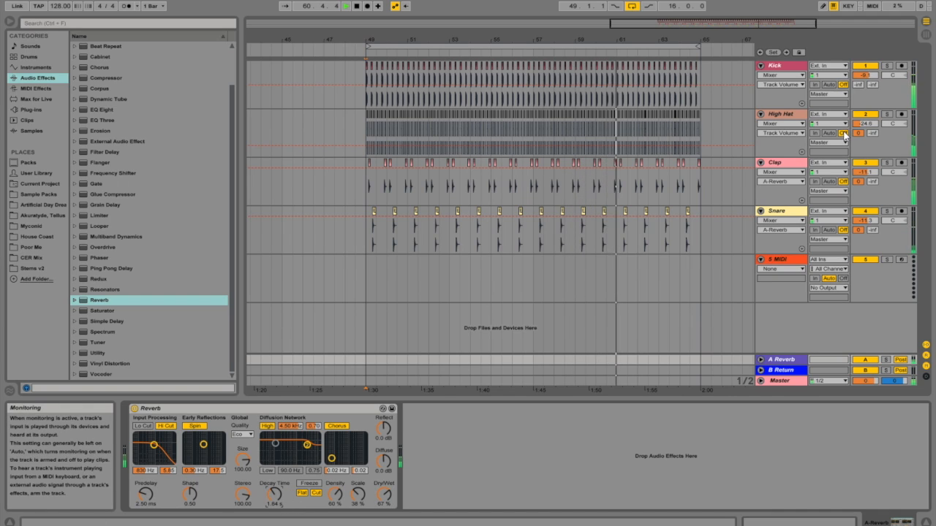
{"action": "left_click_drag", "start_coordinate": [858, 181], "coordinate": [858, 195]}
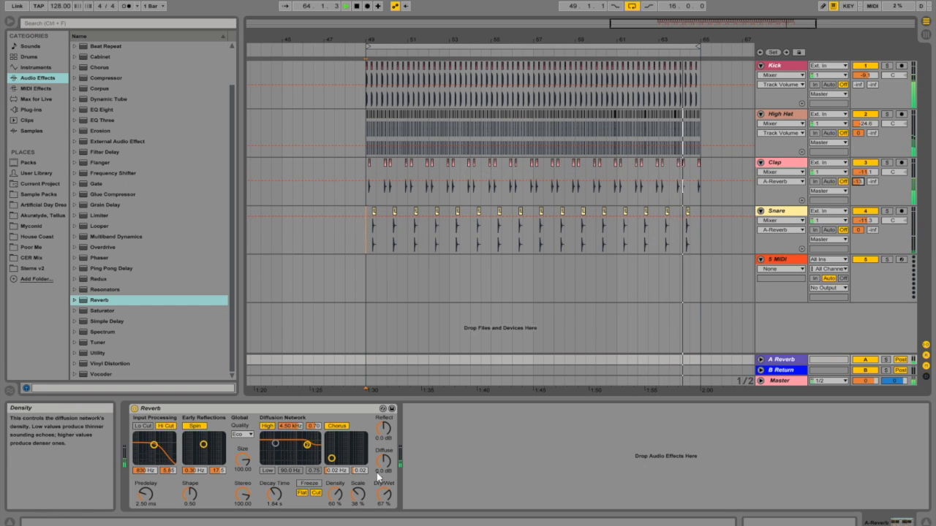
{"action": "left_click_drag", "start_coordinate": [858, 230], "coordinate": [858, 233]}
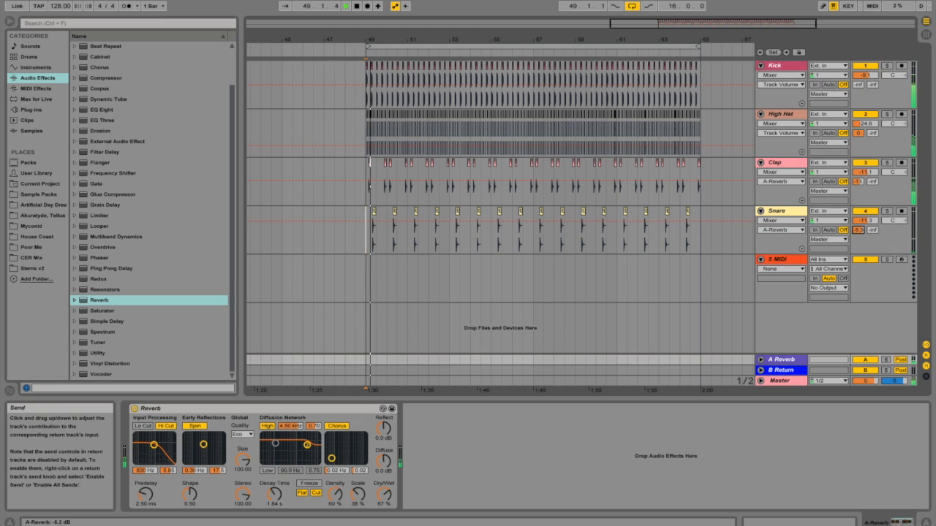
Step: Try the Overdrive effect on the Snare track and delete it
{"action": "left_click", "coordinate": [364, 80]}
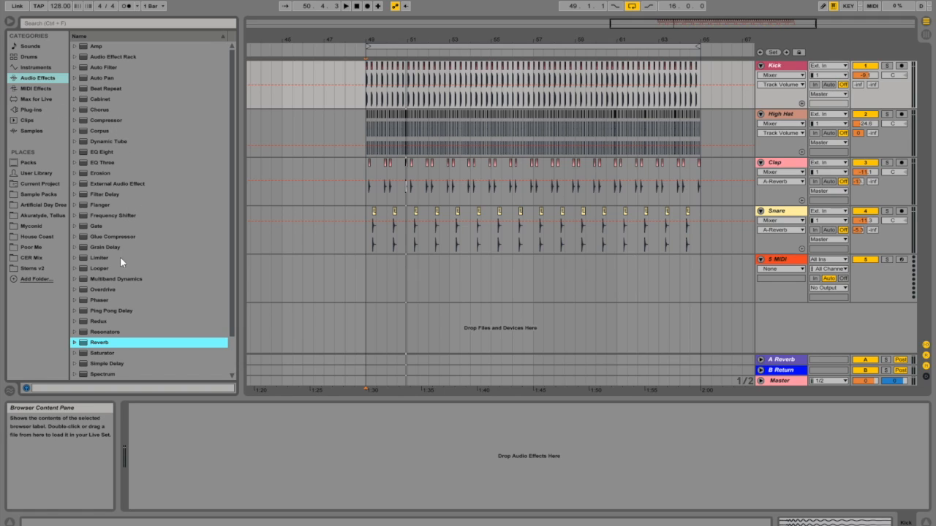
{"action": "scroll", "coordinate": [120, 265], "scroll_direction": "down", "scroll_amount": 1}
{"action": "left_click", "coordinate": [114, 278]}
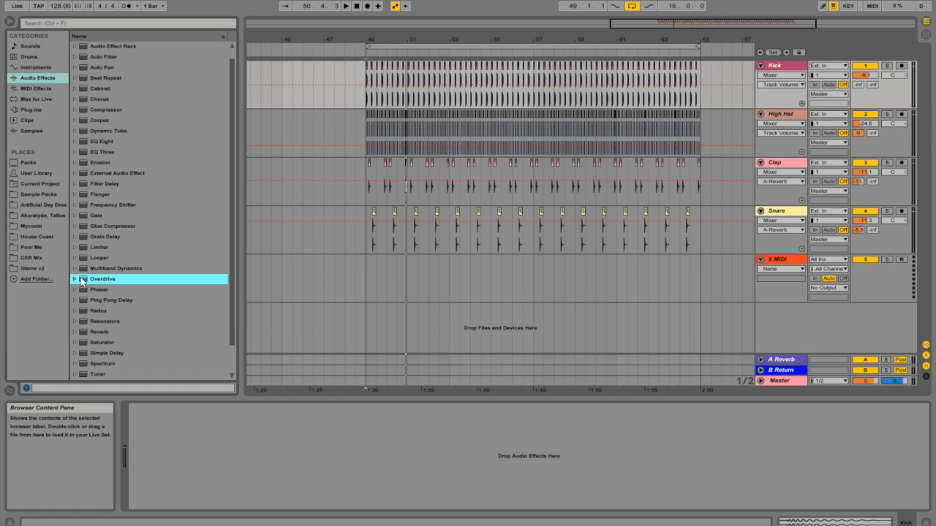
{"action": "left_click_drag", "start_coordinate": [397, 216], "coordinate": [393, 212]}
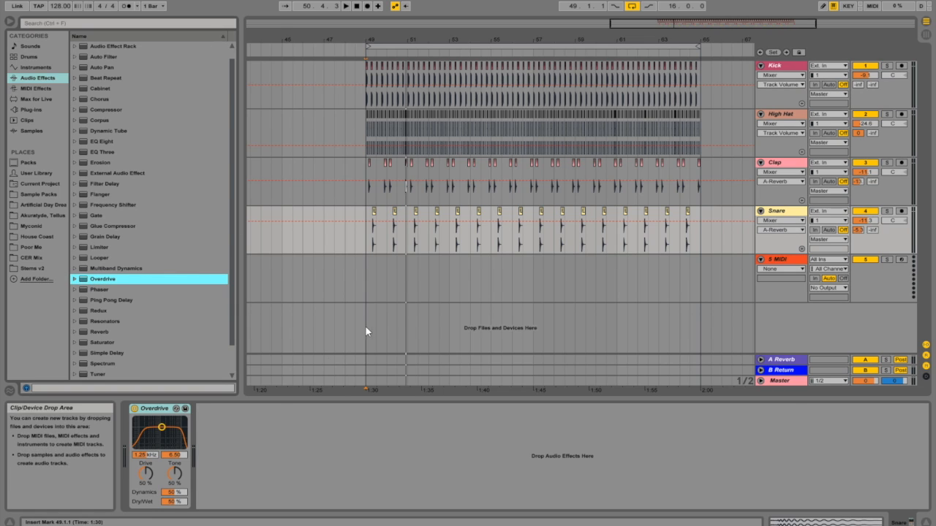
{"action": "right_click", "coordinate": [160, 412]}
{"action": "left_click", "coordinate": [181, 476]}
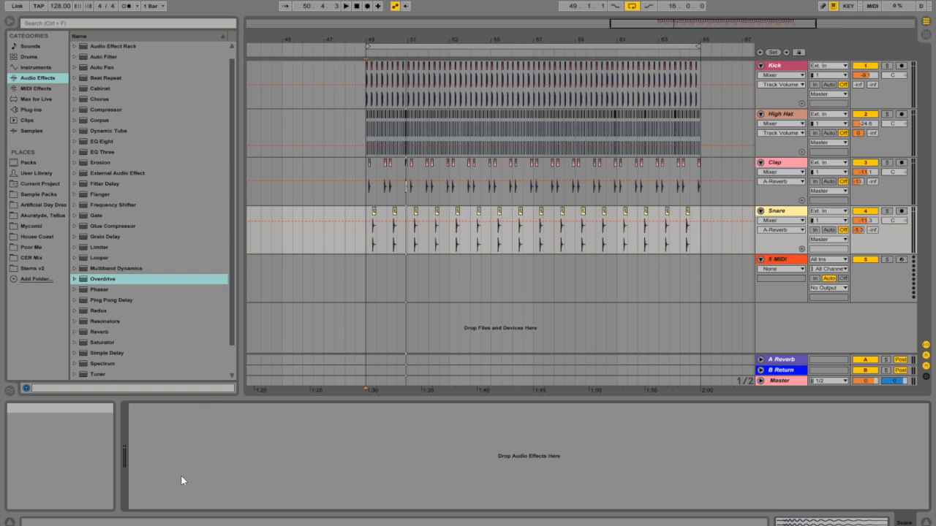
Step: Add the iZotope Trash 2 plug-in to the Snare track and lower the Snare volume to -16.1 dB
{"action": "left_click", "coordinate": [31, 110]}
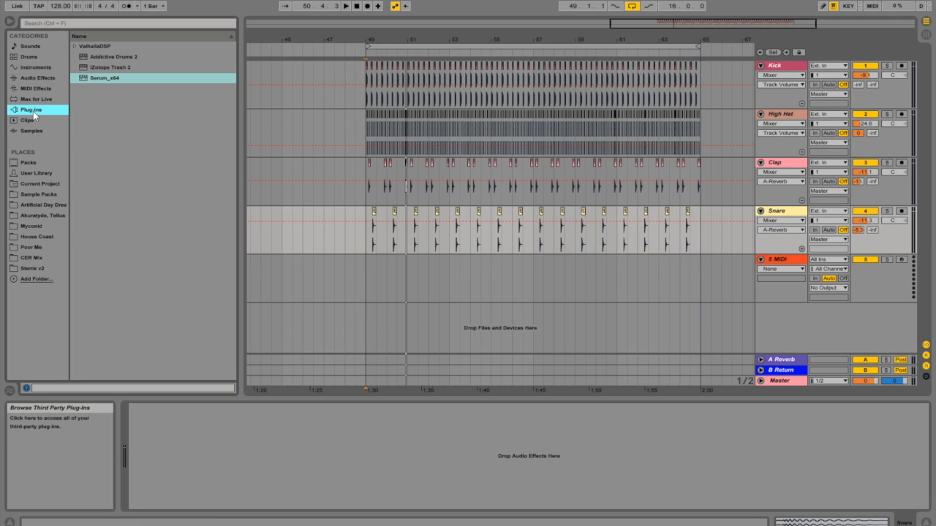
{"action": "left_click", "coordinate": [83, 68]}
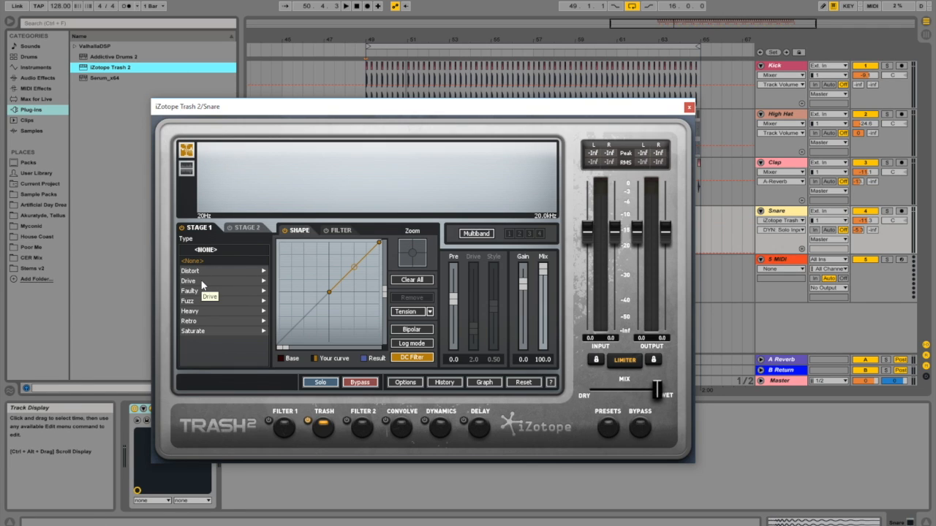
{"action": "left_click_drag", "start_coordinate": [865, 221], "coordinate": [864, 307]}
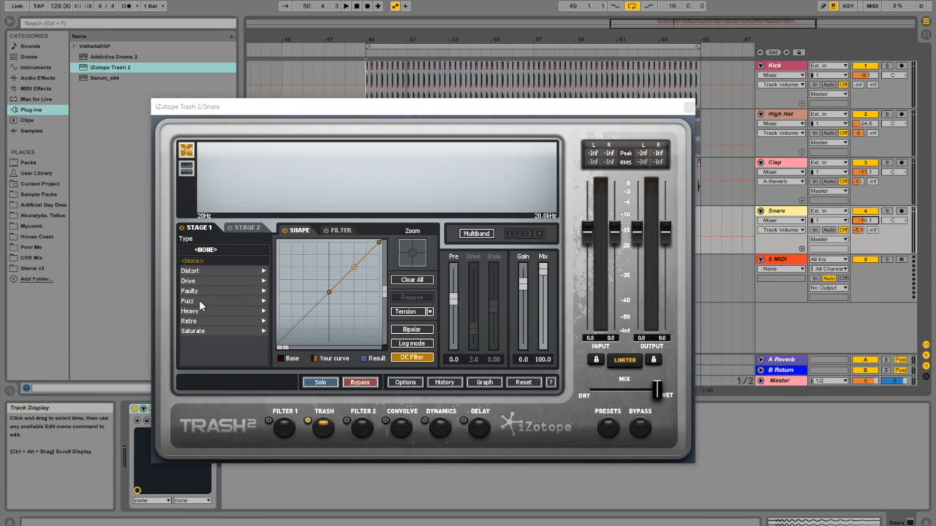
Step: During playback, audition Trash 2's Grainy, Gentle Push and Delicate Harmonics saturation types, followed by Radio Contact from the Faulty group
{"action": "left_click", "coordinate": [199, 332]}
{"action": "left_click", "coordinate": [197, 291]}
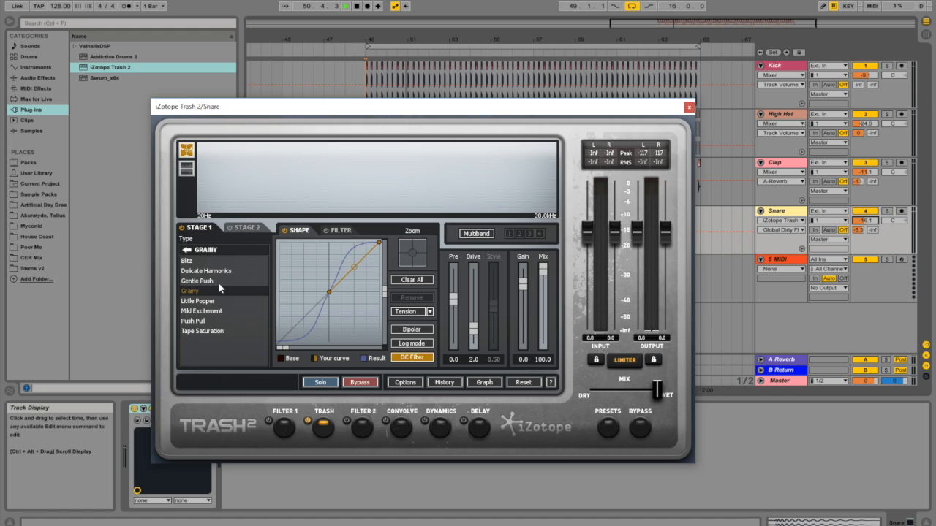
{"action": "left_click", "coordinate": [212, 281]}
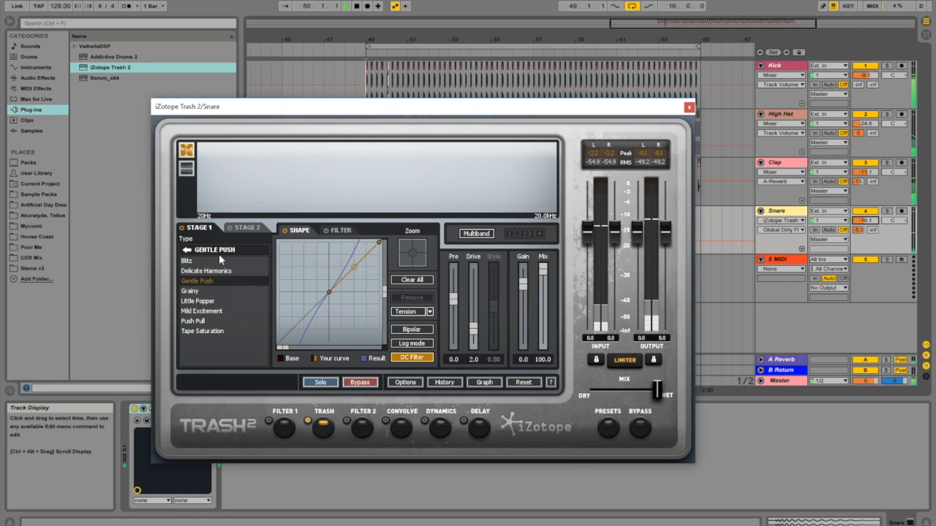
{"action": "left_click", "coordinate": [209, 270]}
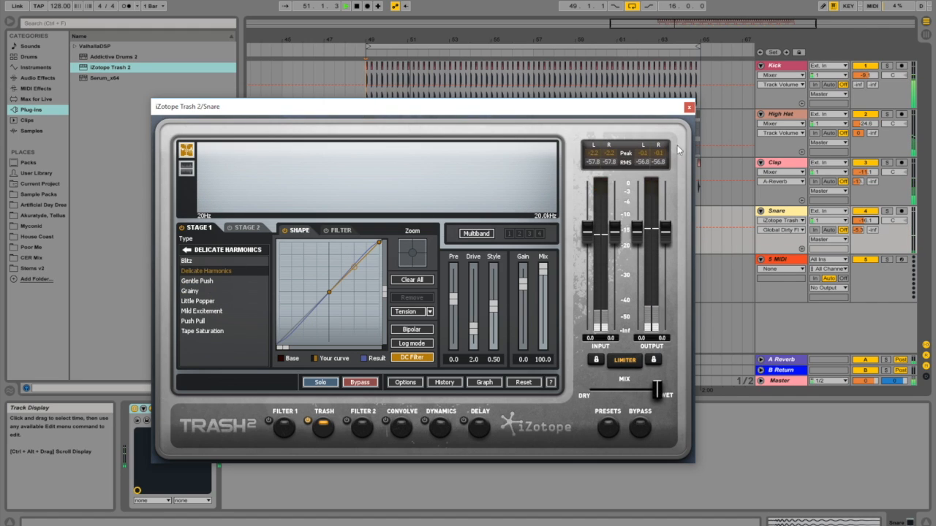
{"action": "left_click", "coordinate": [186, 250]}
{"action": "left_click", "coordinate": [192, 291]}
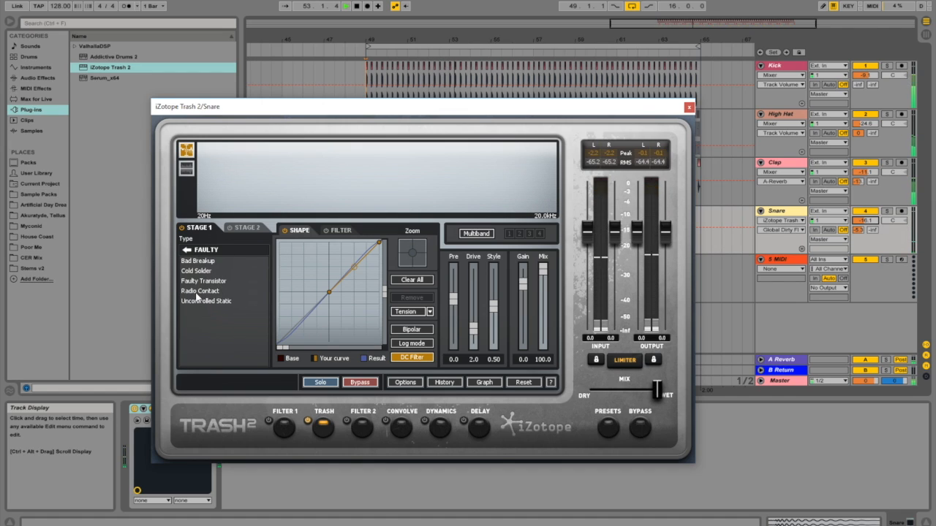
{"action": "left_click", "coordinate": [198, 291]}
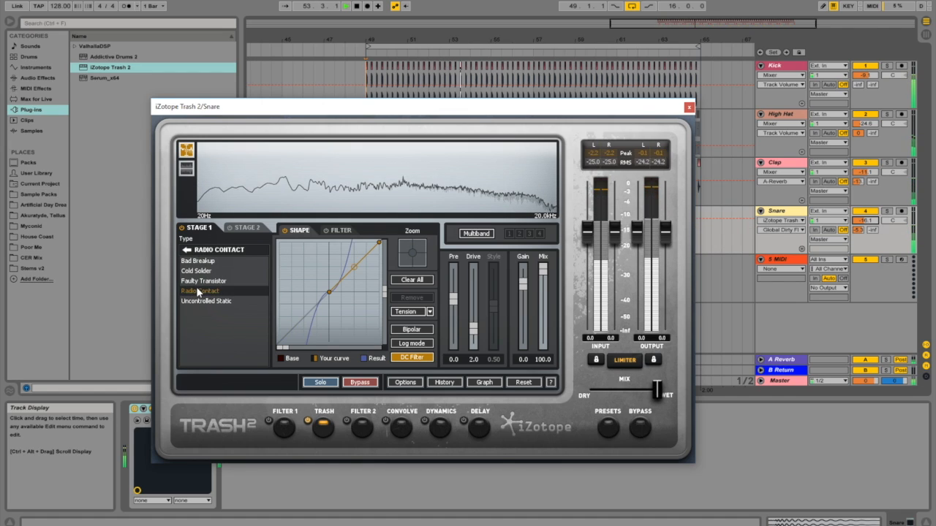
Step: Try the Negative type from Trash 2's Fuzz group, choose Positive instead and close the plug-in window
{"action": "left_click", "coordinate": [187, 249]}
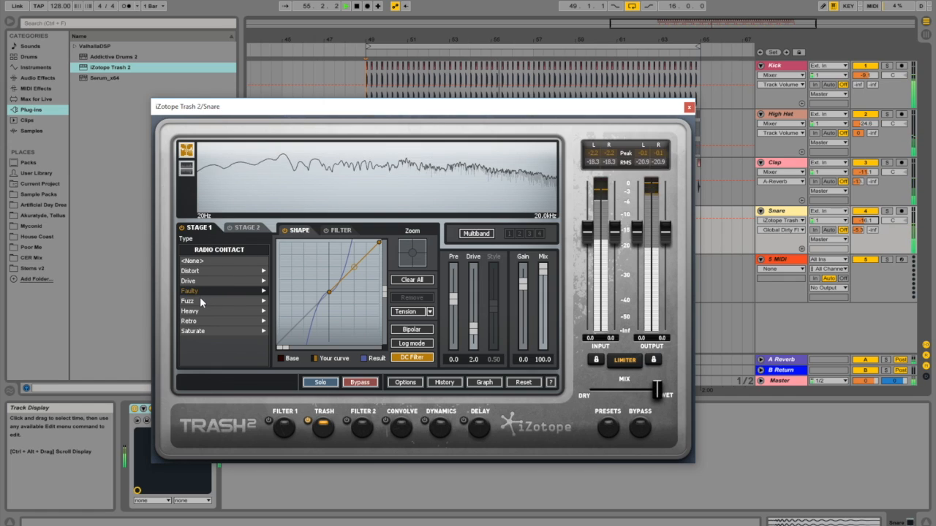
{"action": "left_click", "coordinate": [200, 299]}
{"action": "left_click", "coordinate": [210, 290]}
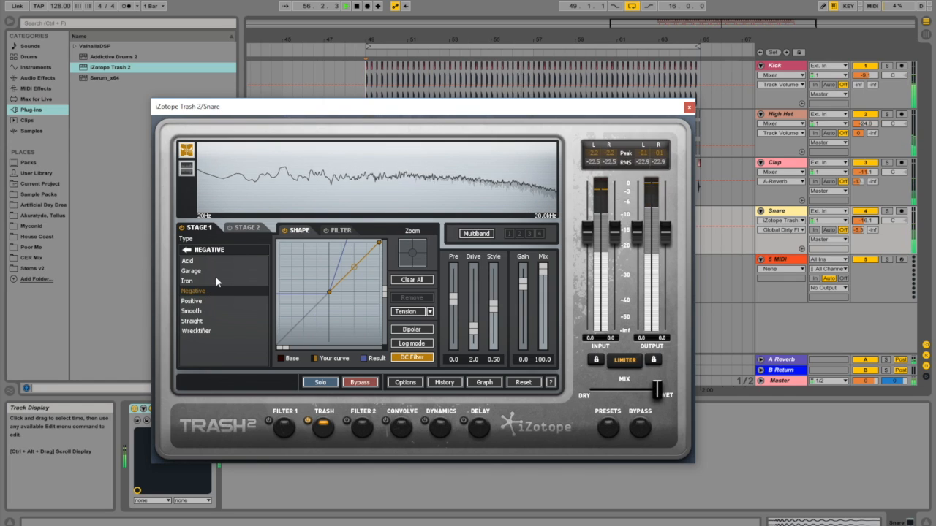
{"action": "left_click", "coordinate": [194, 301]}
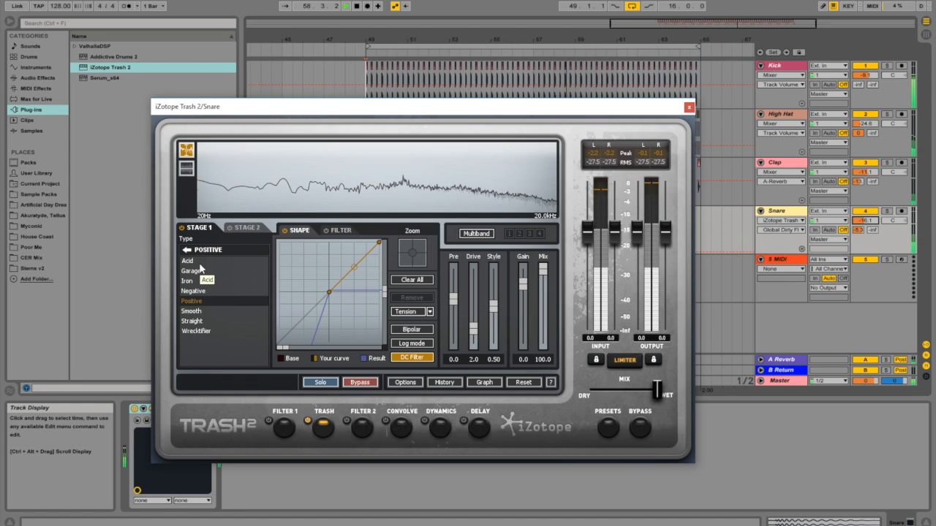
{"action": "left_click", "coordinate": [689, 108]}
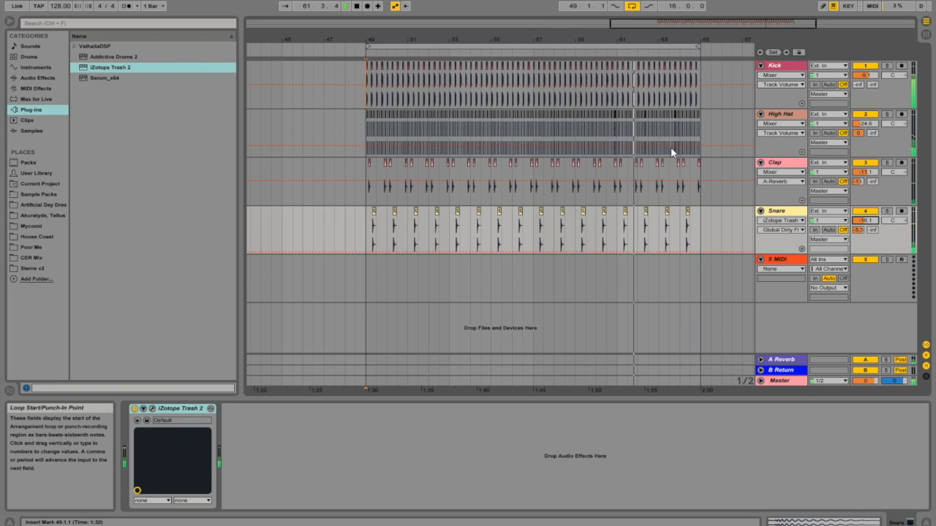
Step: Add a Ping Pong Delay to the Clap track and, during playback, set 34% feedback and its bandpass to 1.24 kHz with width 6.94
{"action": "left_click", "coordinate": [39, 79]}
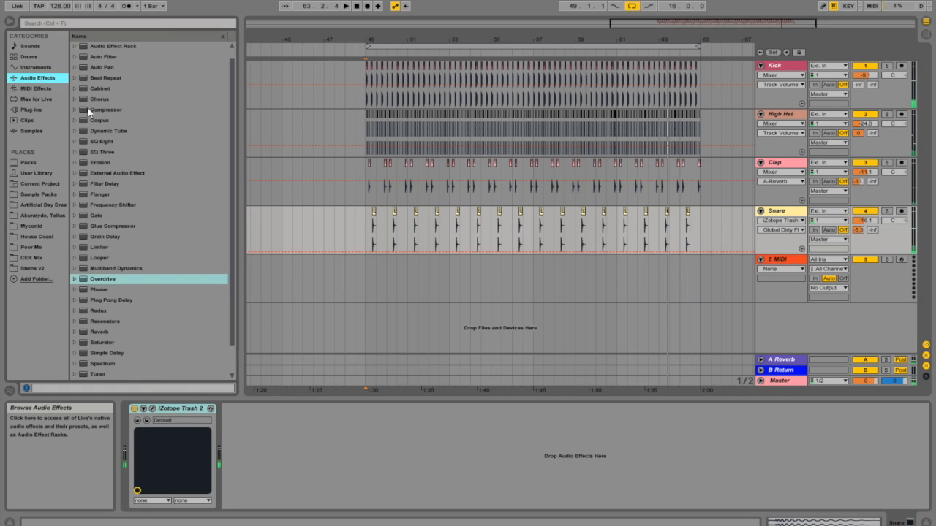
{"action": "left_click", "coordinate": [92, 301]}
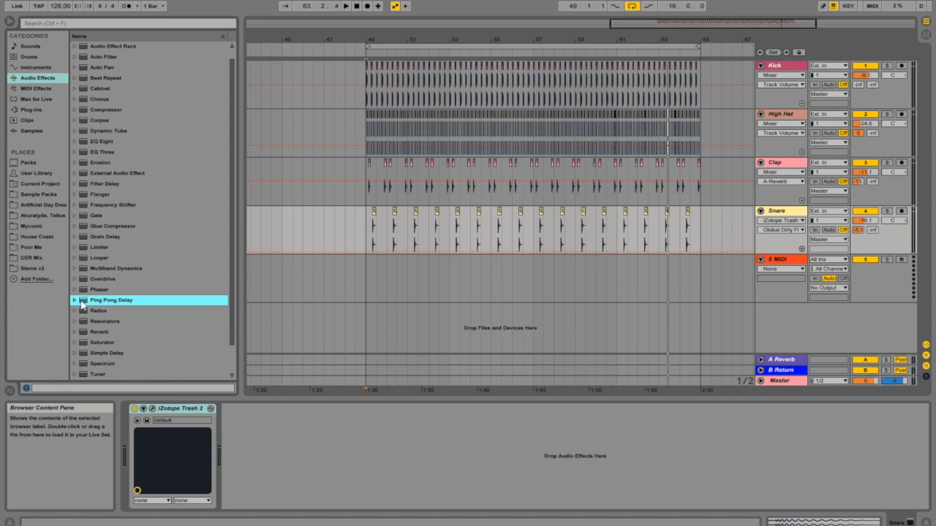
{"action": "left_click", "coordinate": [466, 192]}
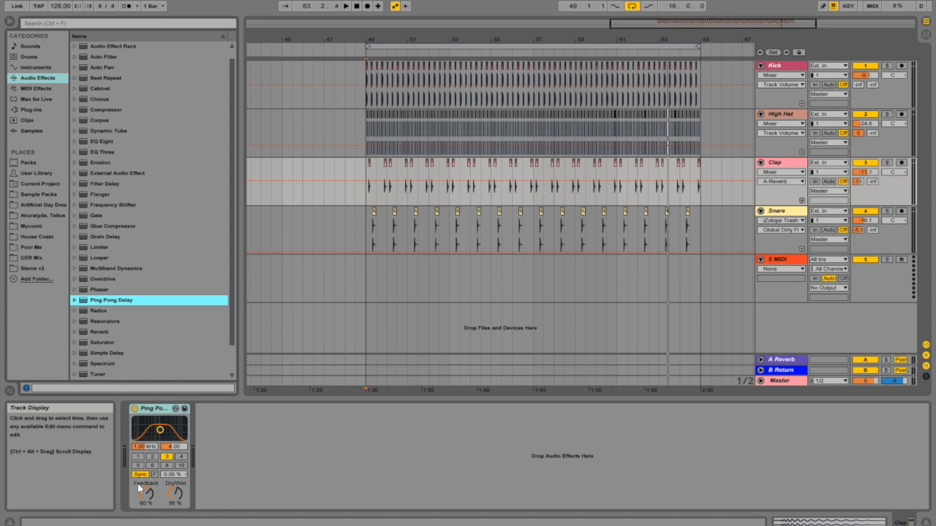
{"action": "left_click", "coordinate": [366, 166]}
{"action": "key", "text": "space"}
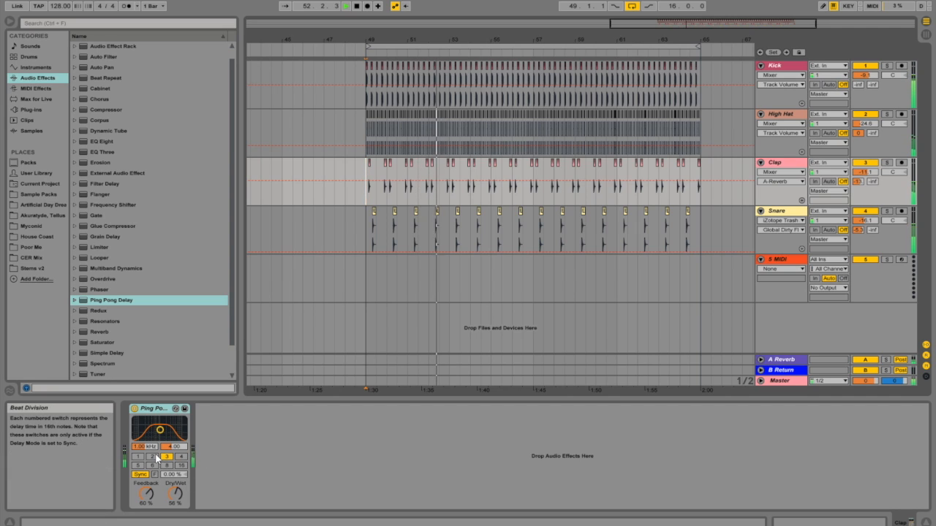
{"action": "left_click_drag", "start_coordinate": [146, 494], "coordinate": [146, 512]}
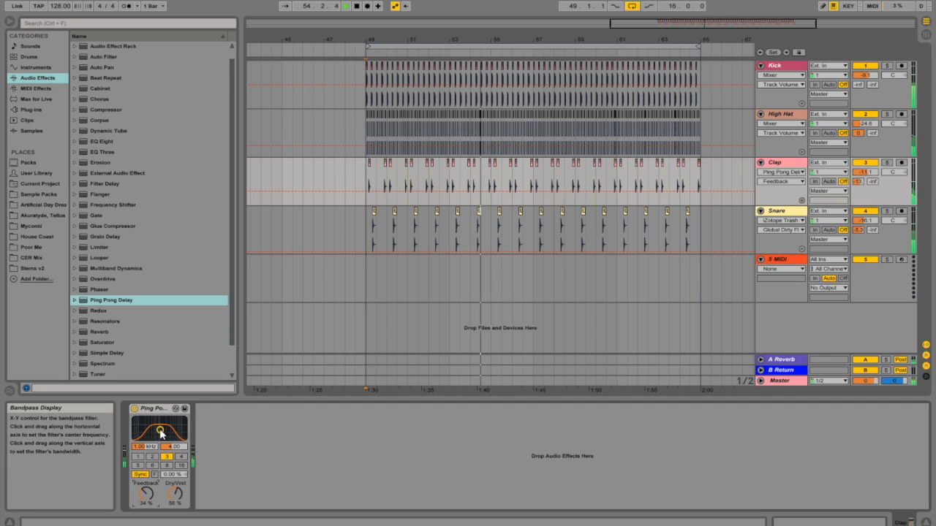
{"action": "left_click_drag", "start_coordinate": [159, 430], "coordinate": [162, 423]}
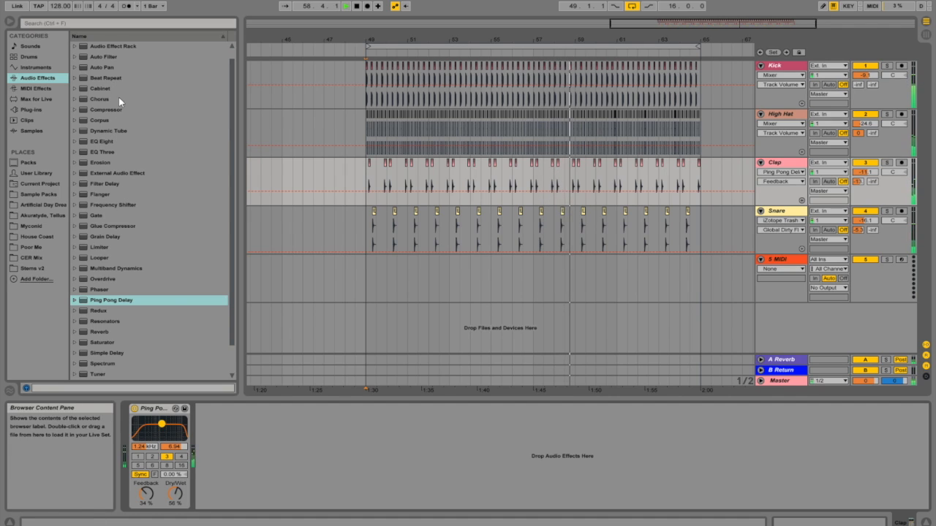
Step: Add Erosion to the Clap track in Noise mode at 4.20 kHz, with width 0.83 and amount 118
{"action": "left_click", "coordinate": [84, 164]}
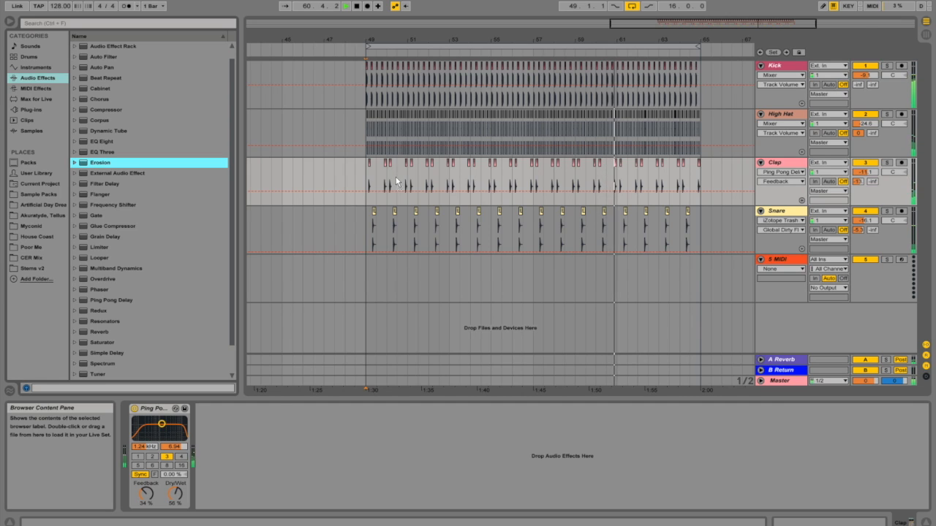
{"action": "key", "text": "Return"}
{"action": "left_click", "coordinate": [215, 473]}
{"action": "left_click_drag", "start_coordinate": [243, 501], "coordinate": [256, 430]}
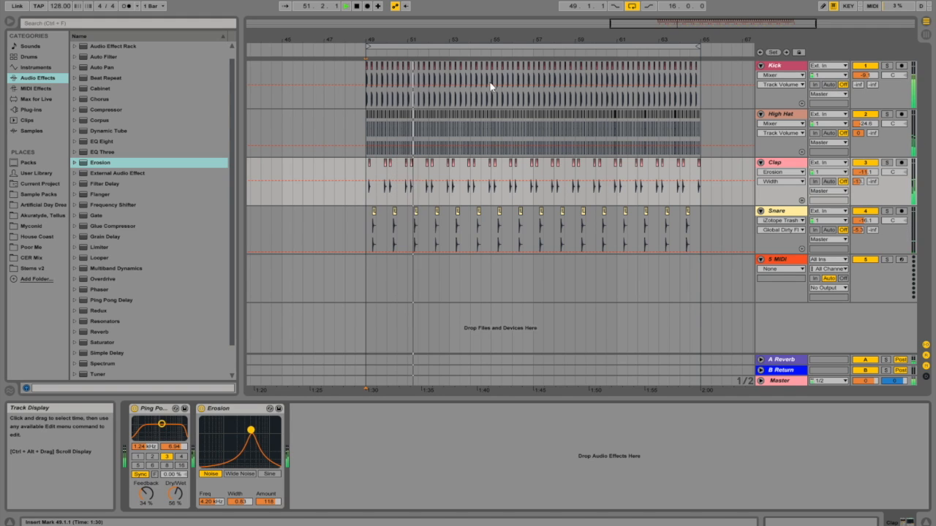
Step: Check the Master's Spectrum in the enlarged view and adjust the Clap volume to -8.8 dB and the Snare volume to -11.8 dB
{"action": "left_click", "coordinate": [780, 380]}
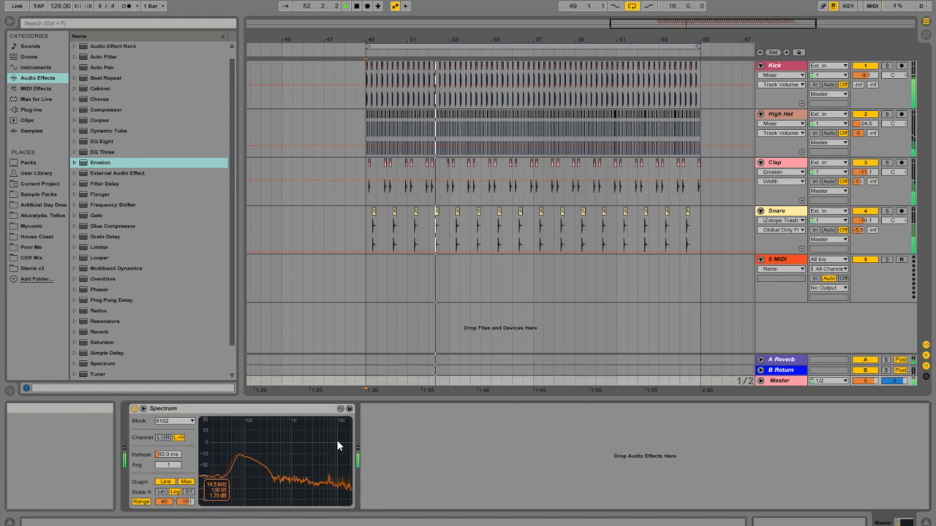
{"action": "double_click", "coordinate": [294, 446]}
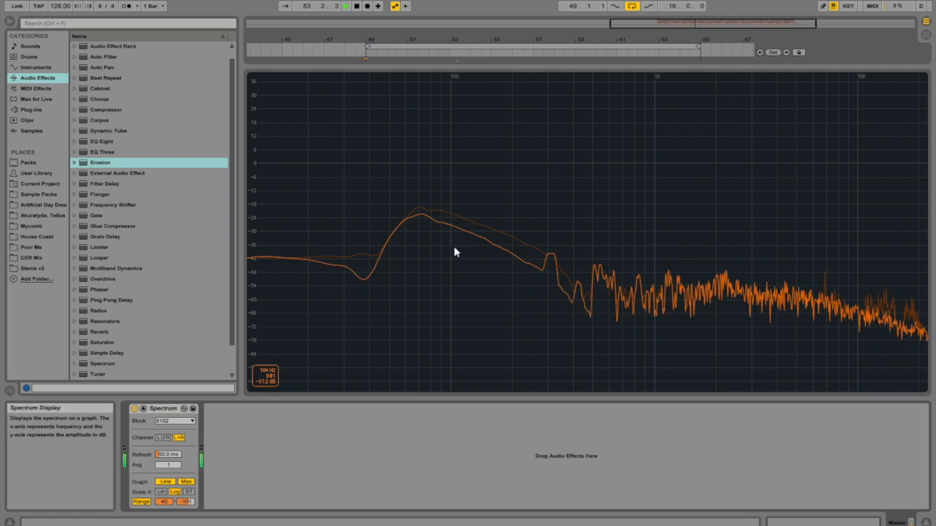
{"action": "double_click", "coordinate": [517, 252]}
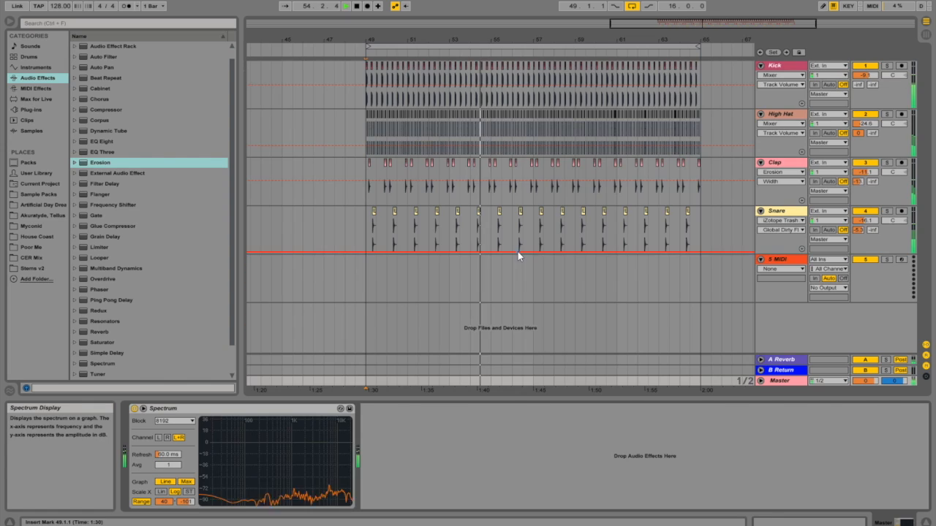
{"action": "left_click_drag", "start_coordinate": [870, 174], "coordinate": [869, 162]}
{"action": "mouse_move", "coordinate": [865, 220]}
{"action": "left_mouse_down"}
{"action": "mouse_move", "coordinate": [864, 237]}
{"action": "mouse_move", "coordinate": [865, 224]}
{"action": "left_mouse_up"}
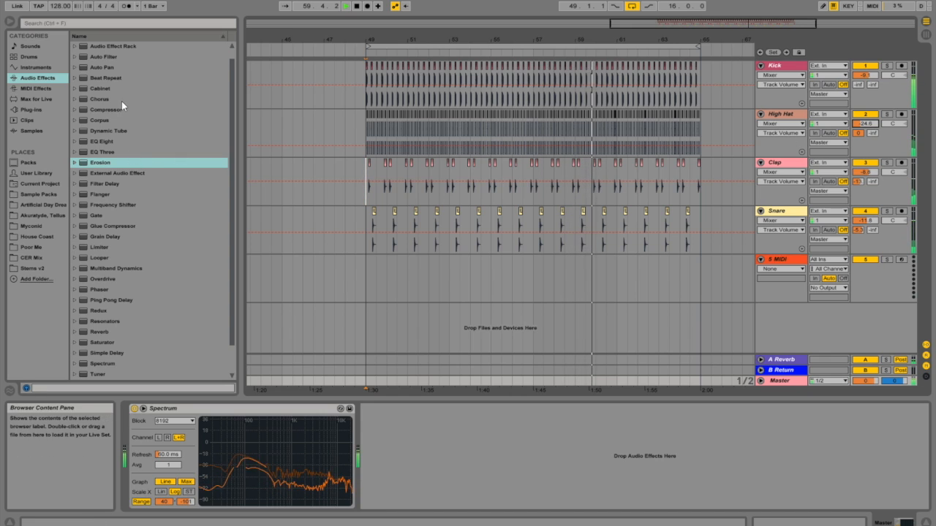
Step: Add an EQ Eight to the Snare track, make band 1 a low cut and boost band 2 by 8.55 dB at 474 Hz
{"action": "left_click", "coordinate": [110, 141]}
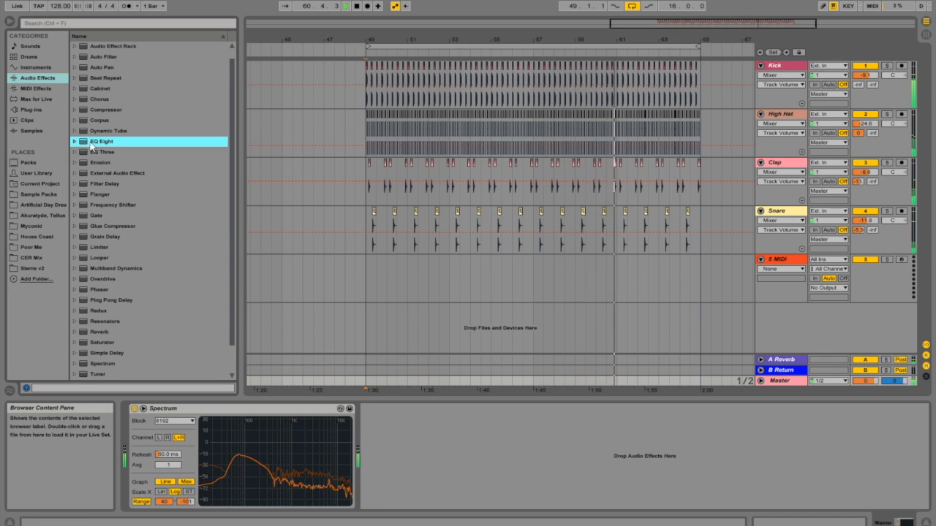
{"action": "left_click", "coordinate": [563, 232]}
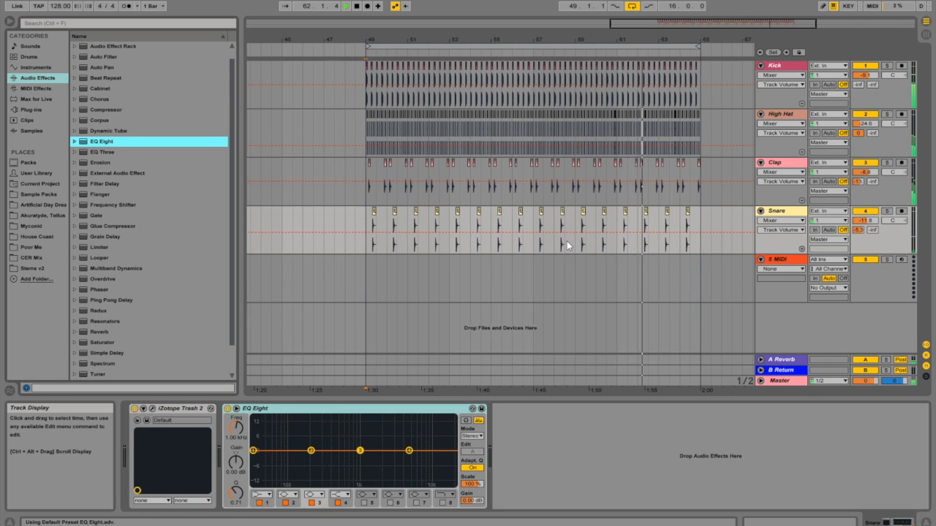
{"action": "left_click", "coordinate": [261, 495]}
{"action": "left_click", "coordinate": [261, 433]}
{"action": "left_click_drag", "start_coordinate": [278, 458], "coordinate": [336, 432]}
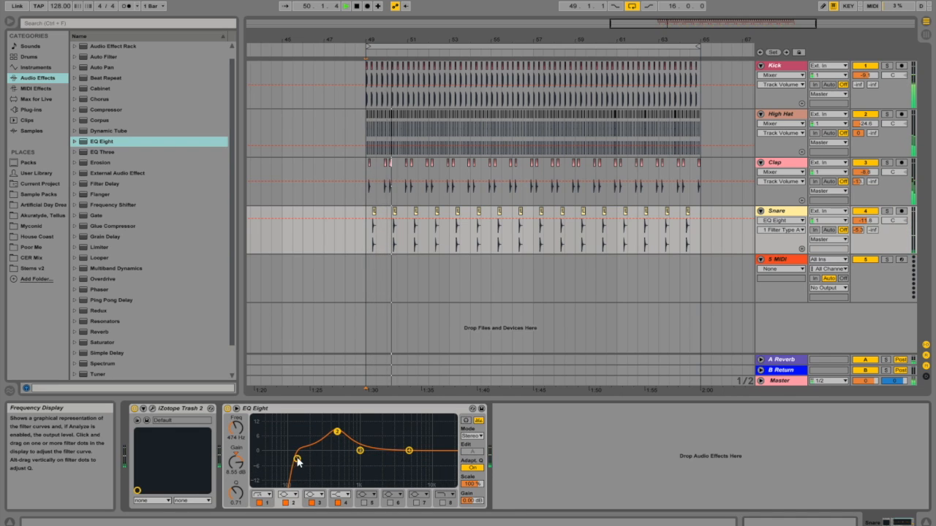
Step: Lower the Snare to -15.1 dB and set EQ band 3 to -7.07 dB at 984 Hz and band 2 to 11.5 dB at 696 Hz
{"action": "left_click_drag", "start_coordinate": [864, 221], "coordinate": [863, 231]}
{"action": "left_click_drag", "start_coordinate": [360, 450], "coordinate": [360, 468]}
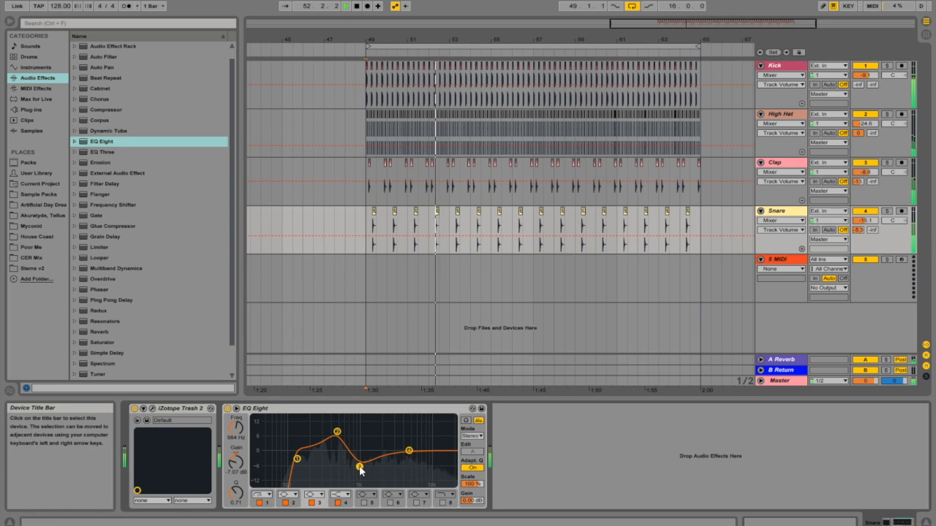
{"action": "left_click_drag", "start_coordinate": [337, 432], "coordinate": [349, 424]}
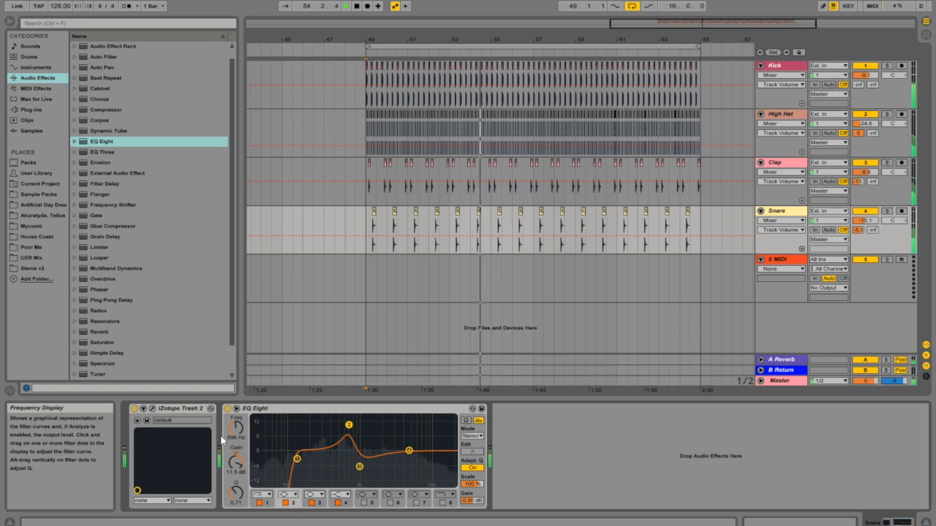
Step: Compare the Snare's sound with the EQ Eight bypassed and active
{"action": "left_click", "coordinate": [227, 408]}
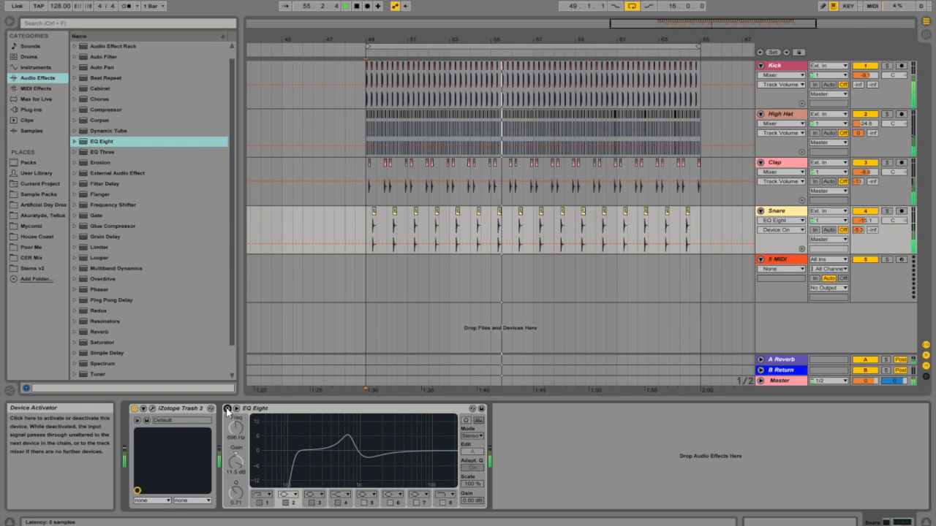
{"action": "left_click", "coordinate": [227, 409]}
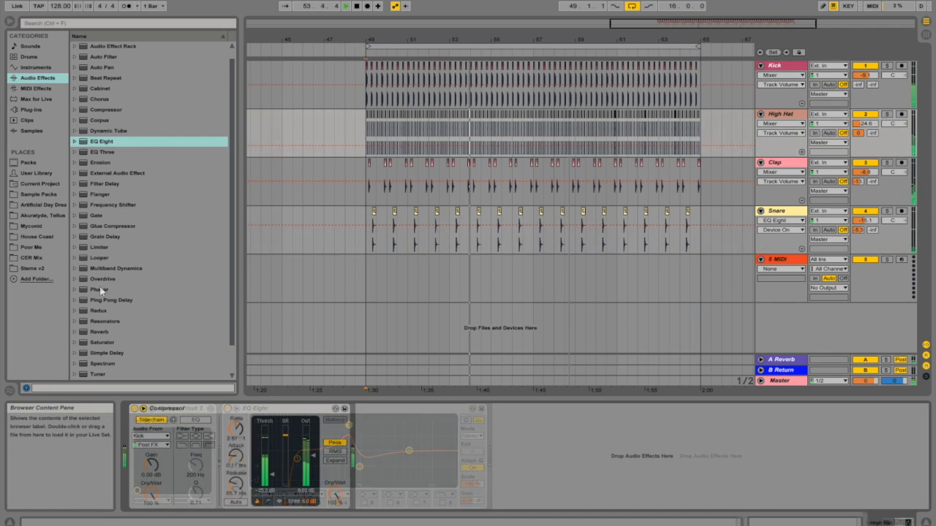
Step: Add a Phaser to the High Hat track, solo the track and set the Phaser to 158 Hz with 0.95 feedback
{"action": "left_click", "coordinate": [83, 290]}
{"action": "key", "text": "Return"}
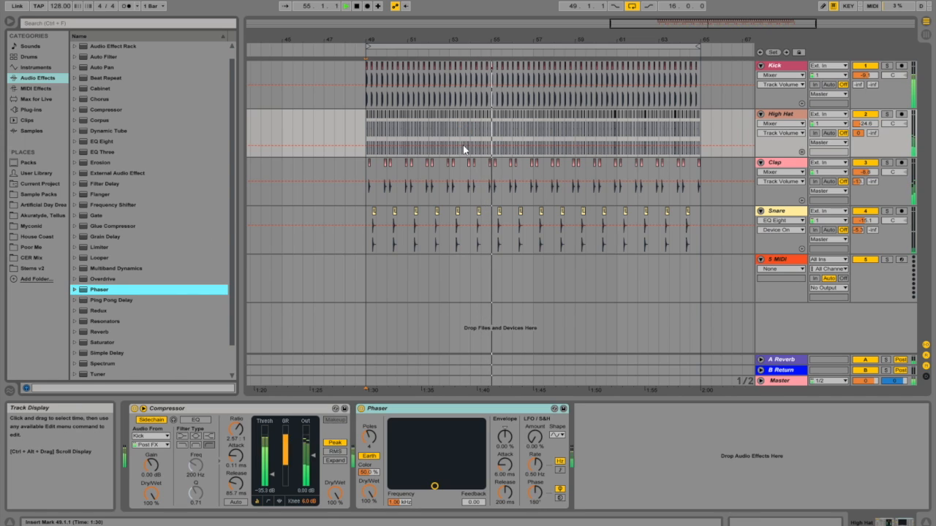
{"action": "left_click", "coordinate": [886, 114]}
{"action": "left_click_drag", "start_coordinate": [434, 486], "coordinate": [426, 464]}
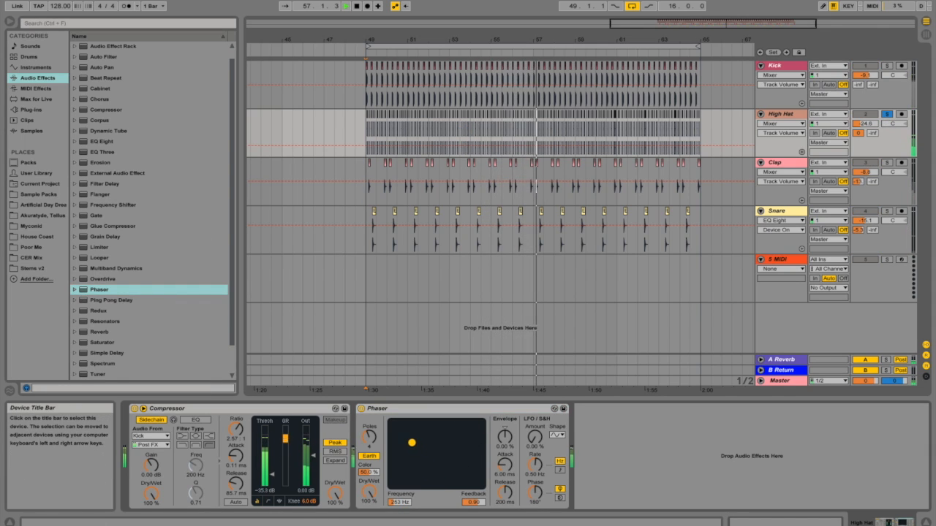
{"action": "left_click_drag", "start_coordinate": [404, 434], "coordinate": [404, 433]}
Step: Try the Phaser's Space mode, return it to Earth, raise its number of poles and unsolo the High Hat
{"action": "left_click", "coordinate": [371, 456]}
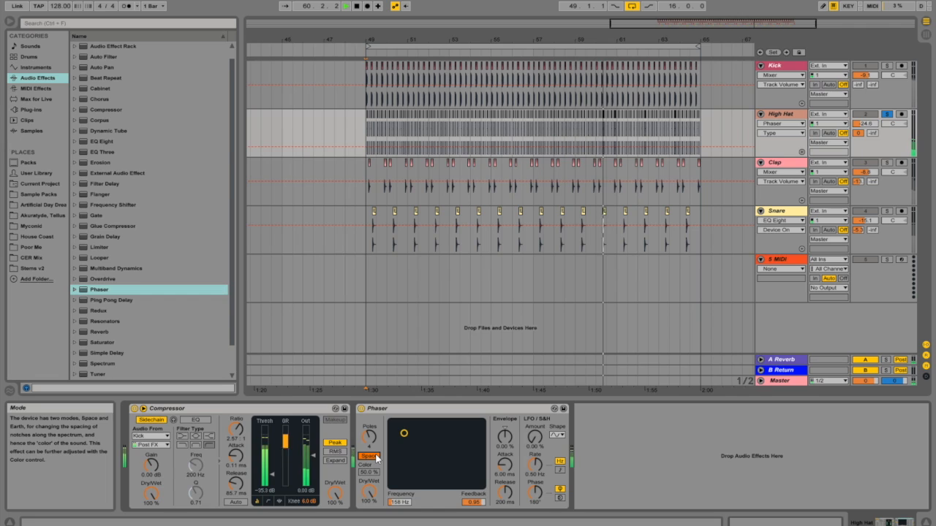
{"action": "left_click", "coordinate": [368, 437]}
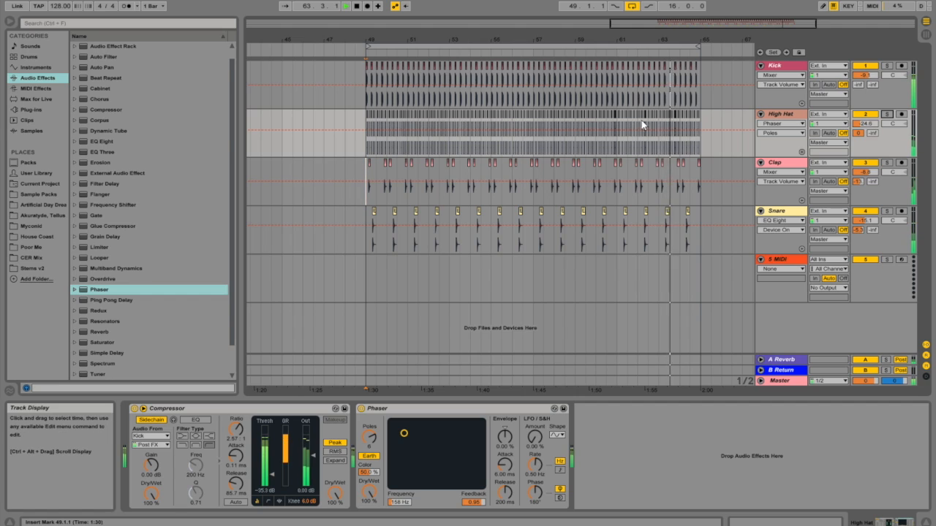
Step: Add a Compressor to the Clap track, sidechained from the Kick Post FX, with -18.2 dB threshold and 0.80 ms attack
{"action": "left_click", "coordinate": [779, 167]}
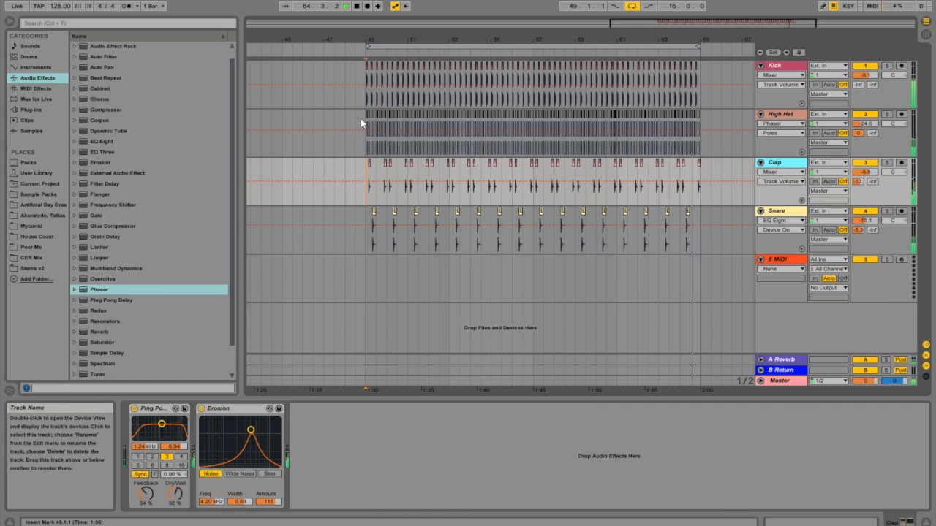
{"action": "left_click", "coordinate": [110, 110]}
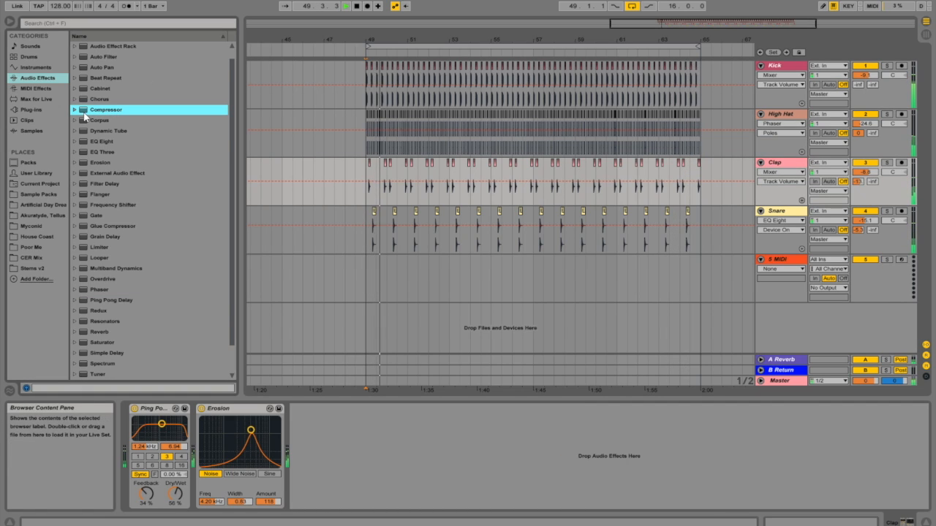
{"action": "left_click_drag", "start_coordinate": [332, 437], "coordinate": [332, 438]}
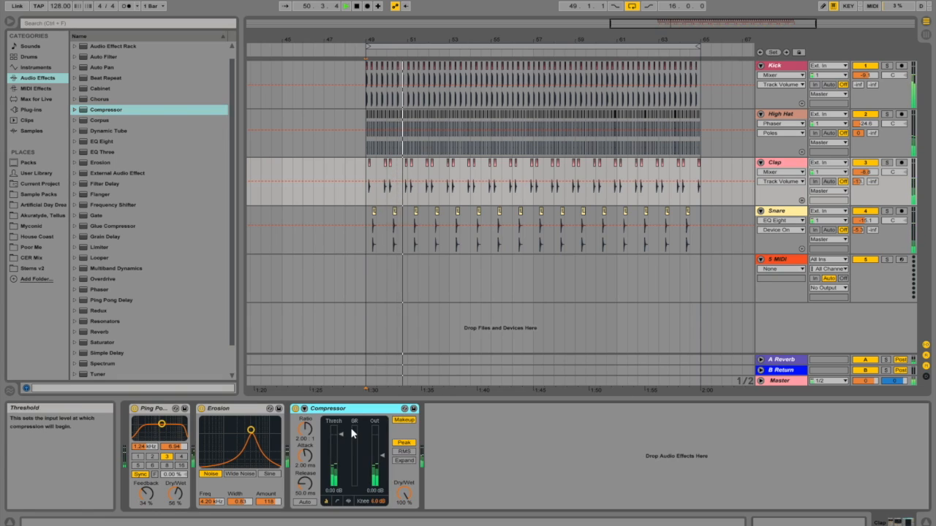
{"action": "left_click", "coordinate": [311, 420]}
{"action": "left_click", "coordinate": [311, 436]}
{"action": "left_click", "coordinate": [312, 444]}
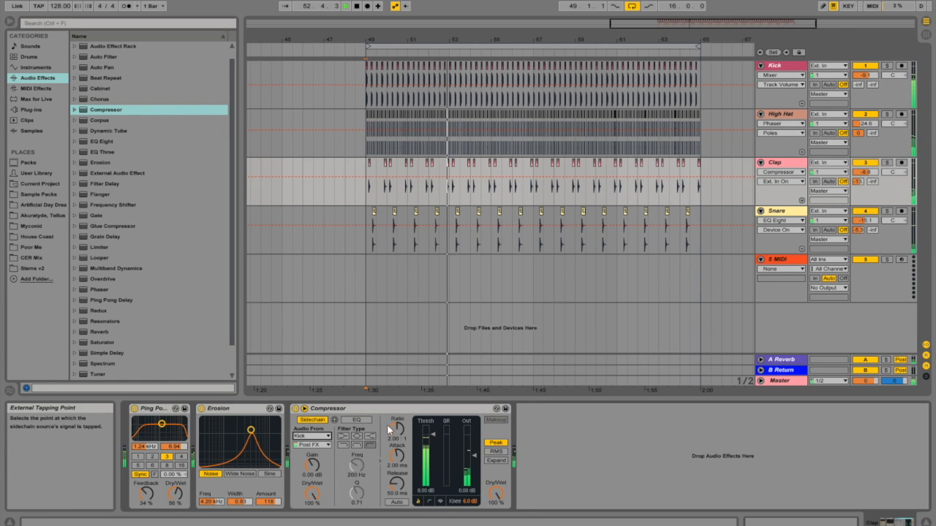
{"action": "left_click_drag", "start_coordinate": [431, 435], "coordinate": [431, 462]}
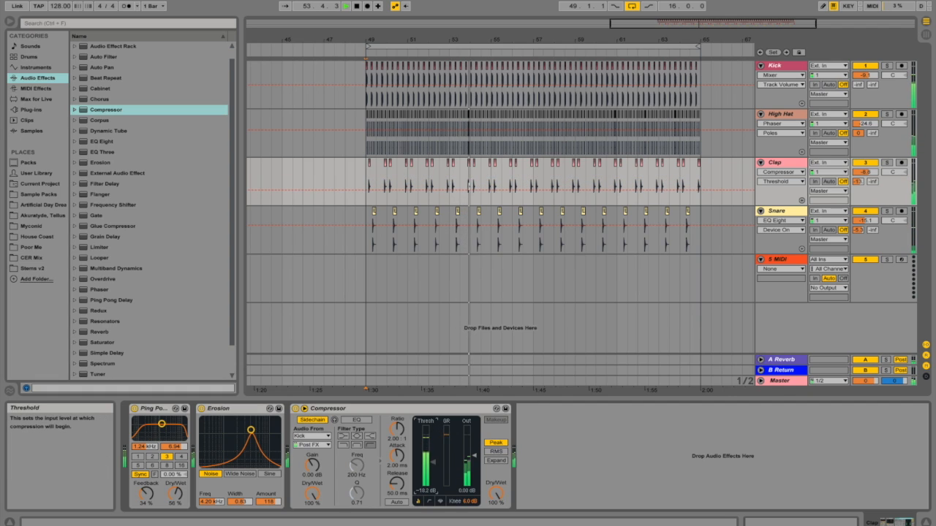
Step: Duplicate the Clap's Compressor and sidechain the copy from the Snare, with -34.2 dB threshold and 0.11 ms attack
{"action": "right_click", "coordinate": [377, 410]}
{"action": "left_click", "coordinate": [394, 430]}
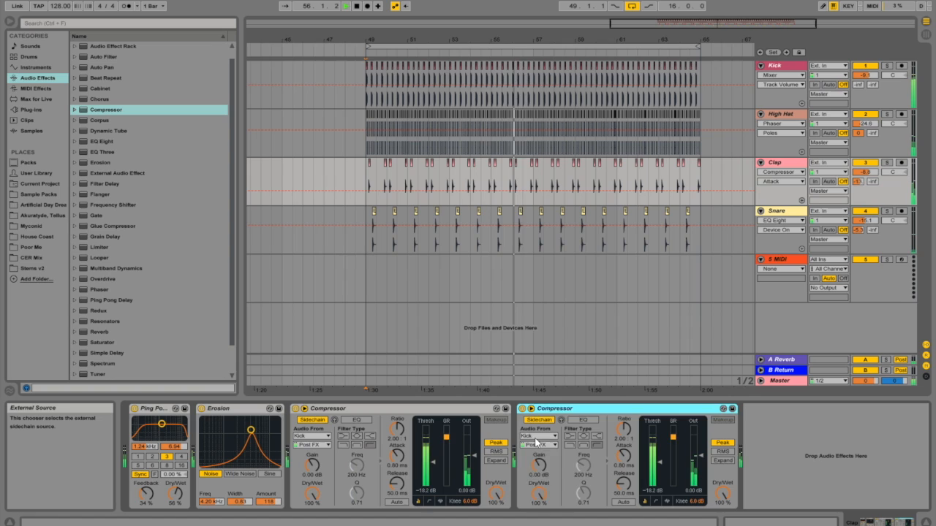
{"action": "left_click", "coordinate": [538, 436]}
{"action": "left_click", "coordinate": [539, 472]}
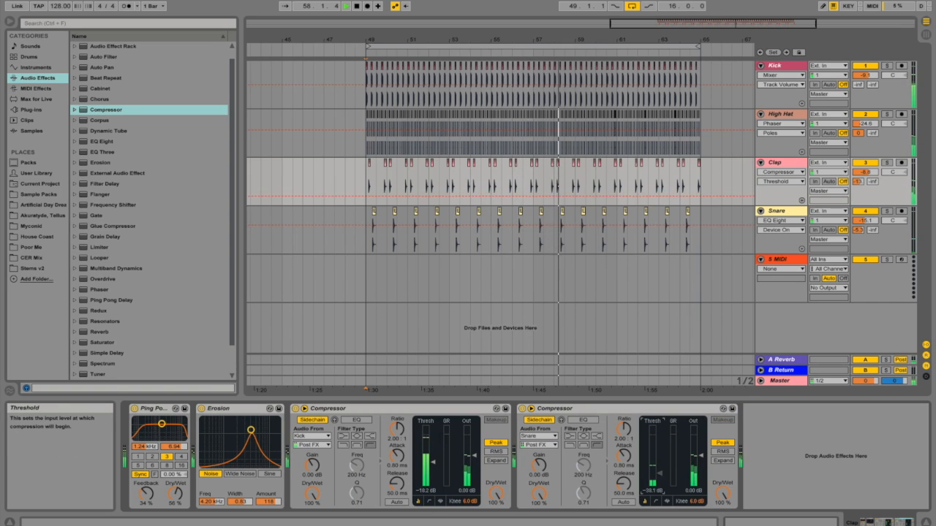
{"action": "left_click_drag", "start_coordinate": [624, 455], "coordinate": [623, 483]}
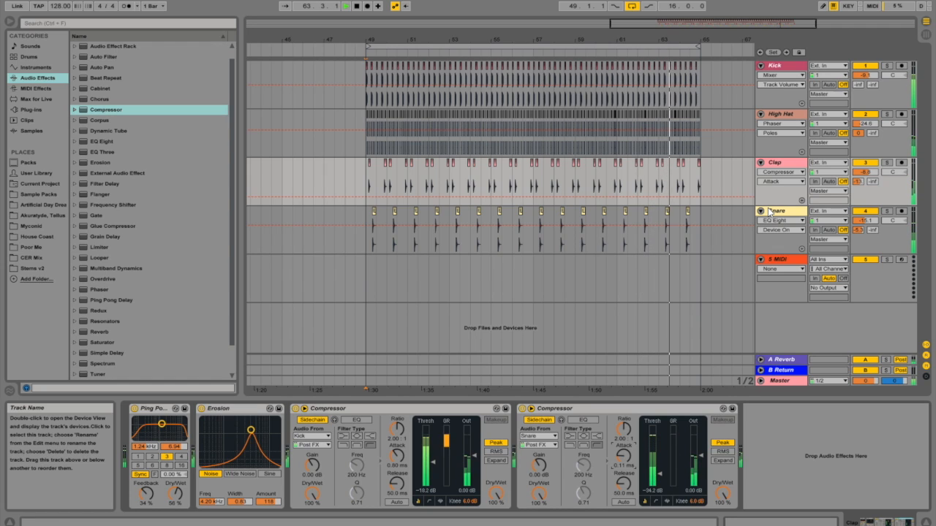
Step: Add a Saturator to the Kick track with DC enabled, Base at -13.1 and the Soft Sine curve
{"action": "left_click", "coordinate": [780, 98]}
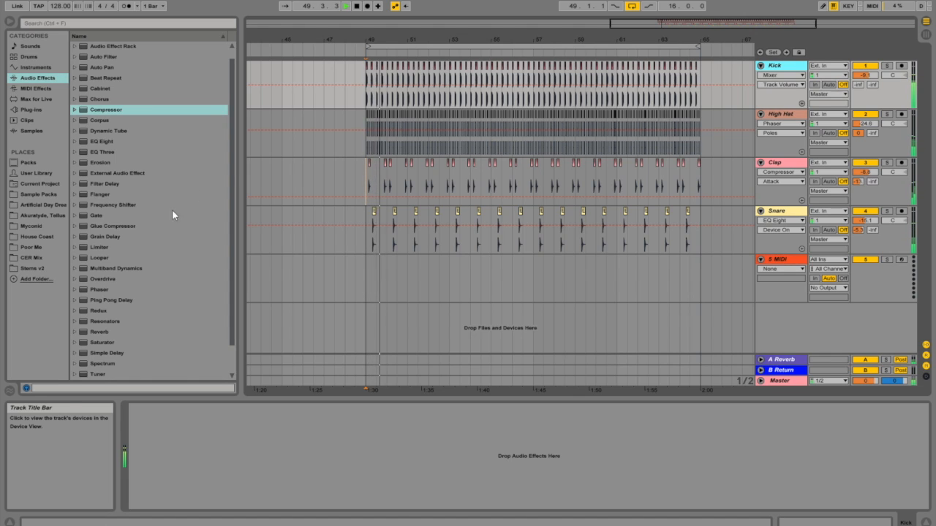
{"action": "left_click", "coordinate": [98, 342]}
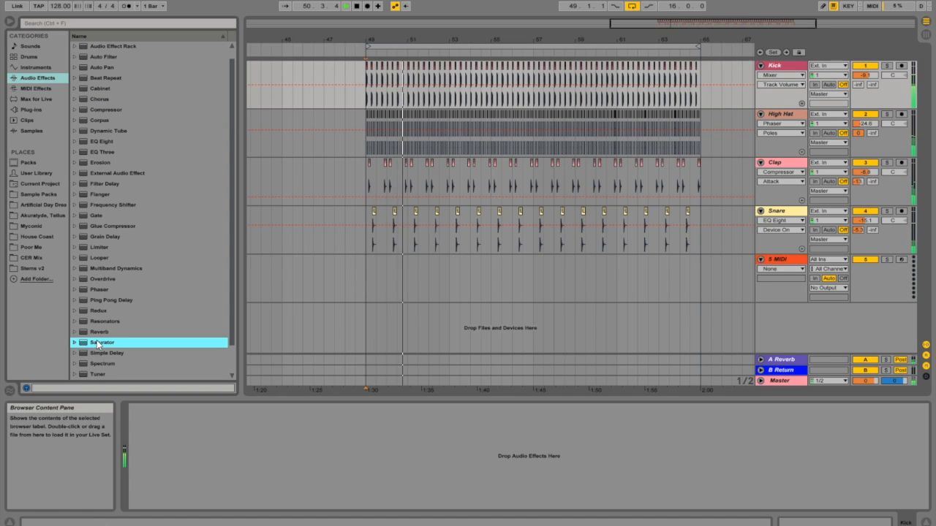
{"action": "left_click_drag", "start_coordinate": [773, 68], "coordinate": [773, 68]}
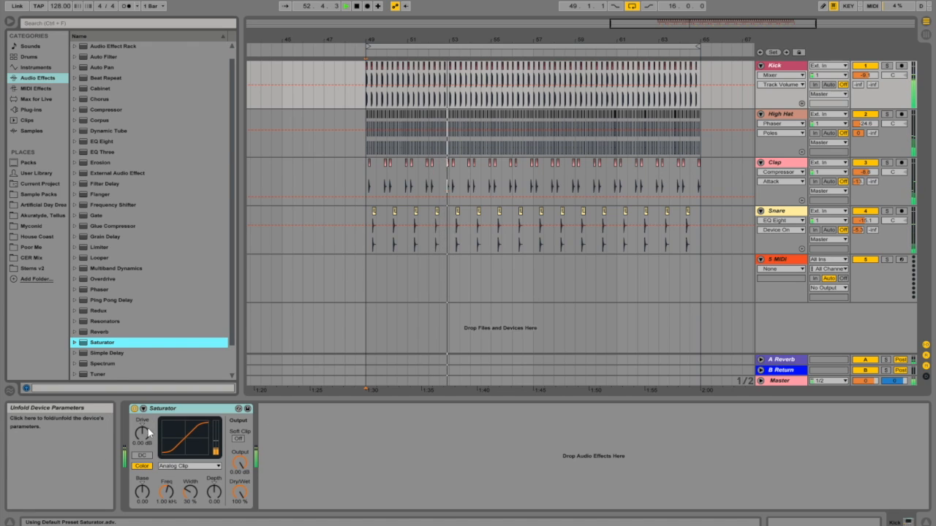
{"action": "left_click", "coordinate": [142, 454]}
{"action": "left_click_drag", "start_coordinate": [144, 488], "coordinate": [144, 496]}
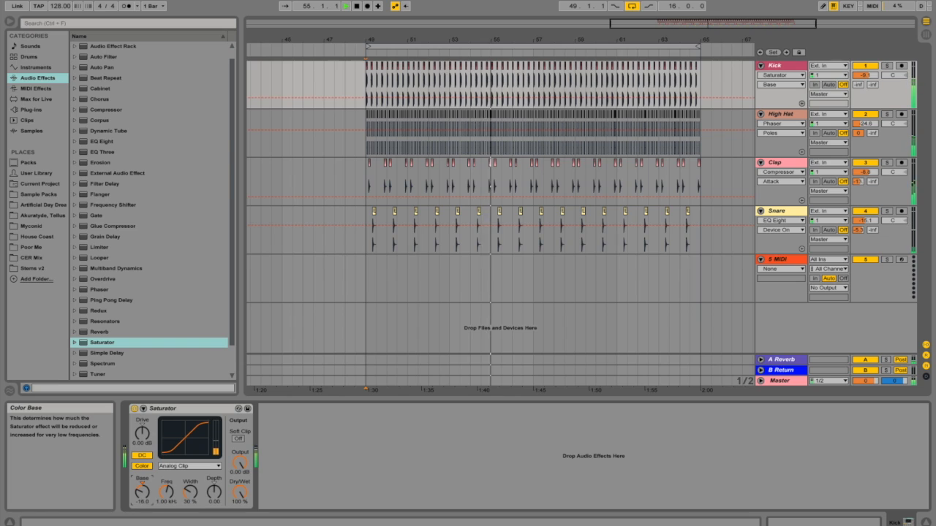
{"action": "left_click", "coordinate": [184, 466]}
{"action": "left_click", "coordinate": [182, 481]}
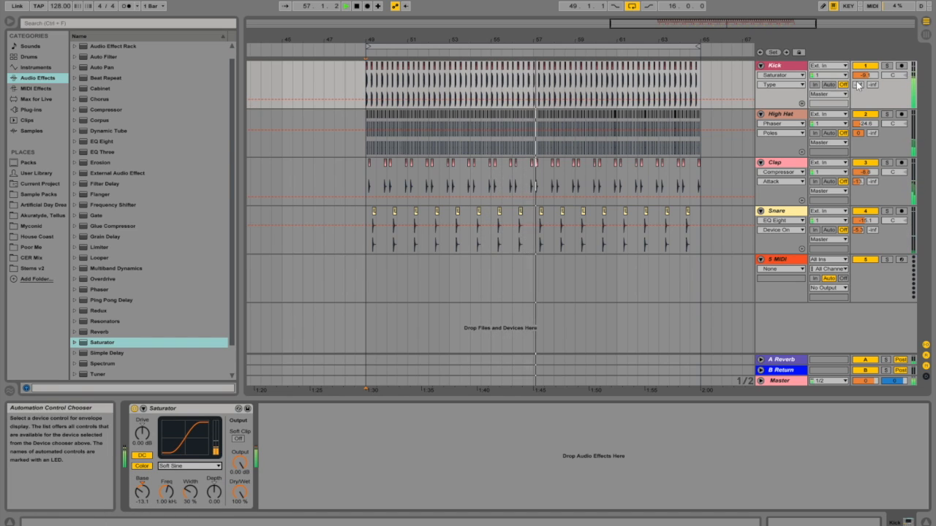
Step: Lower the Kick track to -12.5 dB and set the Saturator's Base to -10.9
{"action": "mouse_move", "coordinate": [865, 75]}
{"action": "left_mouse_down"}
{"action": "mouse_move", "coordinate": [866, 95]}
{"action": "mouse_move", "coordinate": [865, 77]}
{"action": "left_mouse_up"}
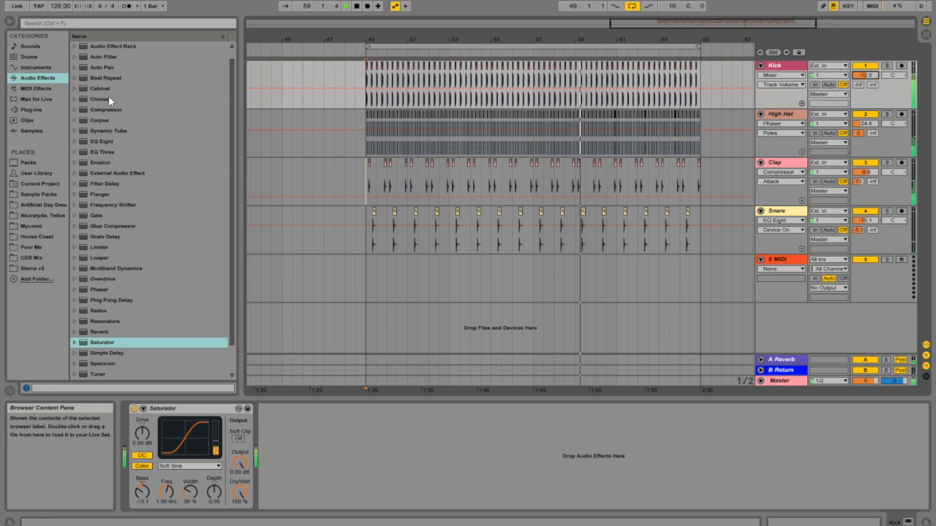
{"action": "left_click_drag", "start_coordinate": [142, 492], "coordinate": [142, 504]}
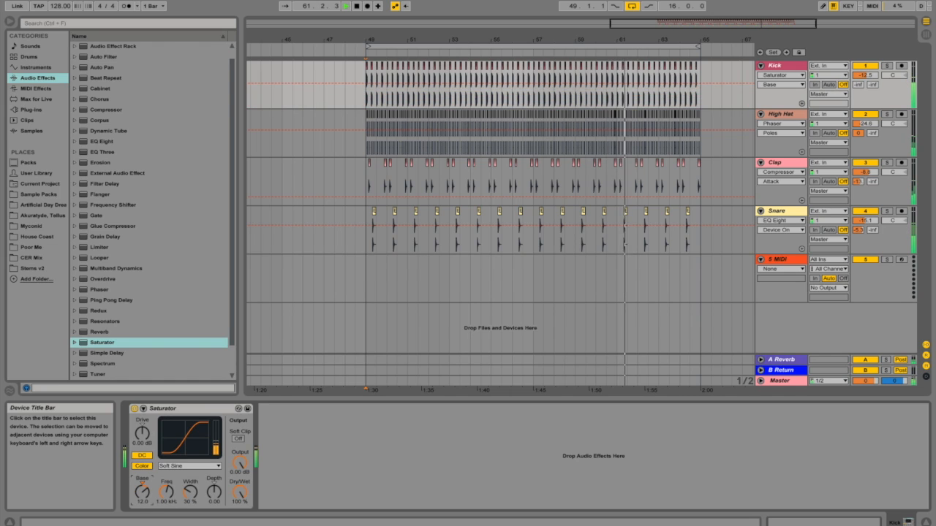
{"action": "left_click_drag", "start_coordinate": [142, 492], "coordinate": [141, 505]}
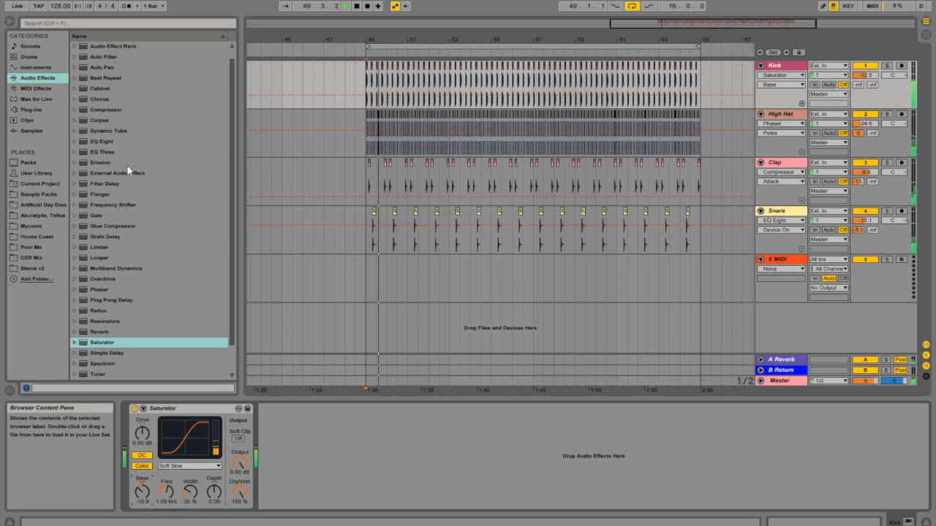
Step: Add an EQ Eight after the Kick's Saturator, make band 1 a low cut, lower band 3's frequency and move band 2 to 51.9 Hz
{"action": "left_click", "coordinate": [102, 143]}
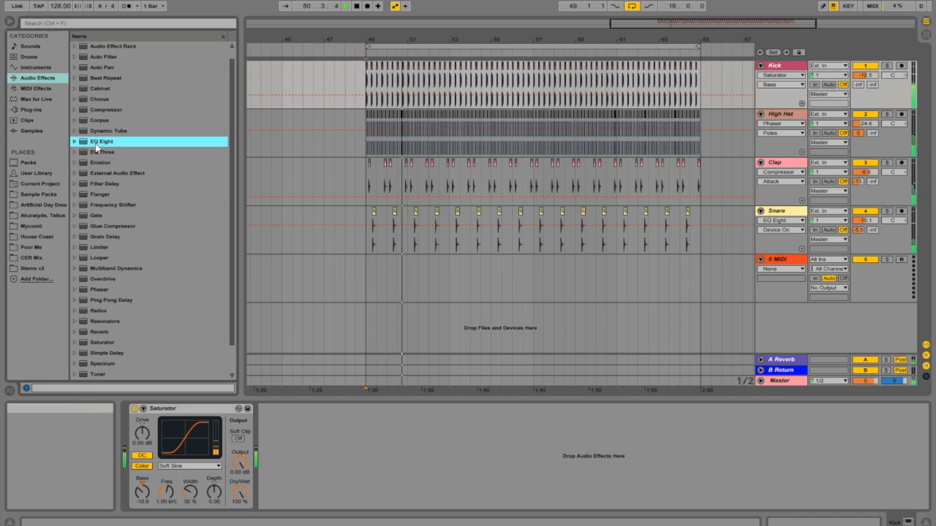
{"action": "left_click_drag", "start_coordinate": [95, 146], "coordinate": [317, 445]}
{"action": "left_click", "coordinate": [299, 494]}
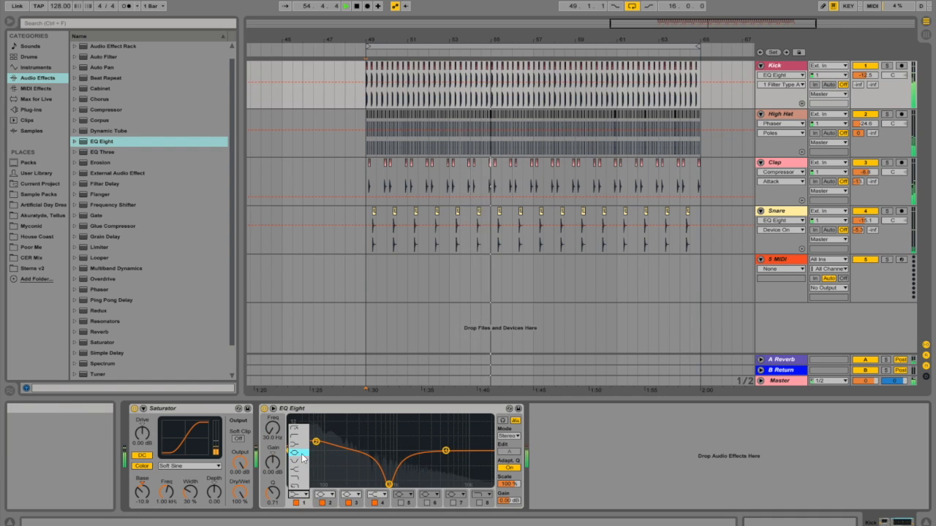
{"action": "left_click", "coordinate": [296, 429]}
{"action": "left_click_drag", "start_coordinate": [291, 459], "coordinate": [301, 460]}
{"action": "left_click_drag", "start_coordinate": [388, 483], "coordinate": [368, 482]}
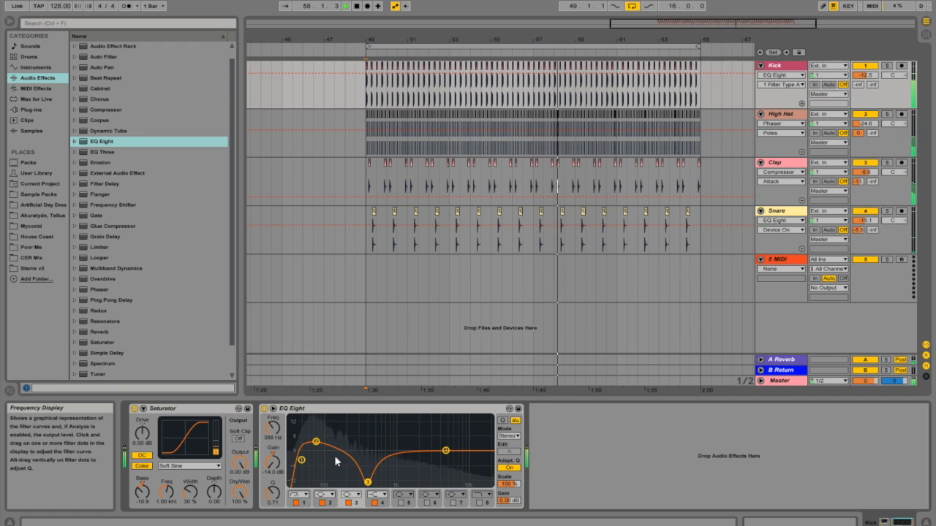
{"action": "mouse_move", "coordinate": [315, 444]}
{"action": "left_mouse_down"}
{"action": "mouse_move", "coordinate": [308, 437]}
{"action": "mouse_move", "coordinate": [317, 446]}
{"action": "mouse_move", "coordinate": [306, 445]}
{"action": "left_mouse_up"}
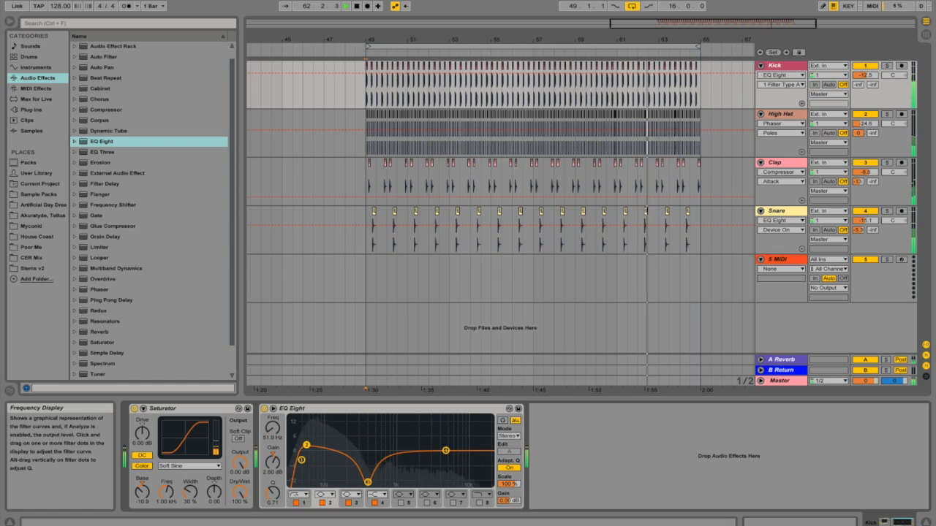
Step: Play the loop and examine the Master's frequency balance in the enlarged Spectrum display
{"action": "left_click", "coordinate": [774, 381]}
{"action": "double_click", "coordinate": [266, 472]}
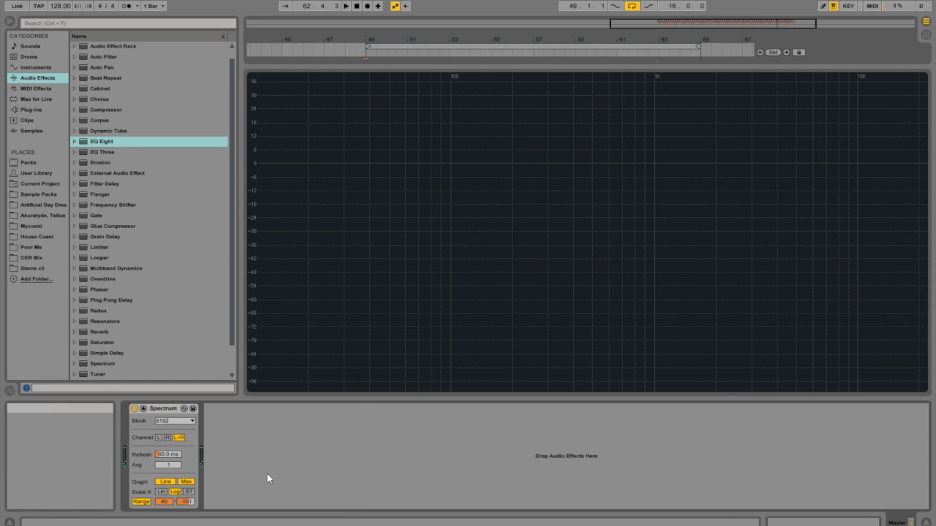
{"action": "key", "text": "space"}
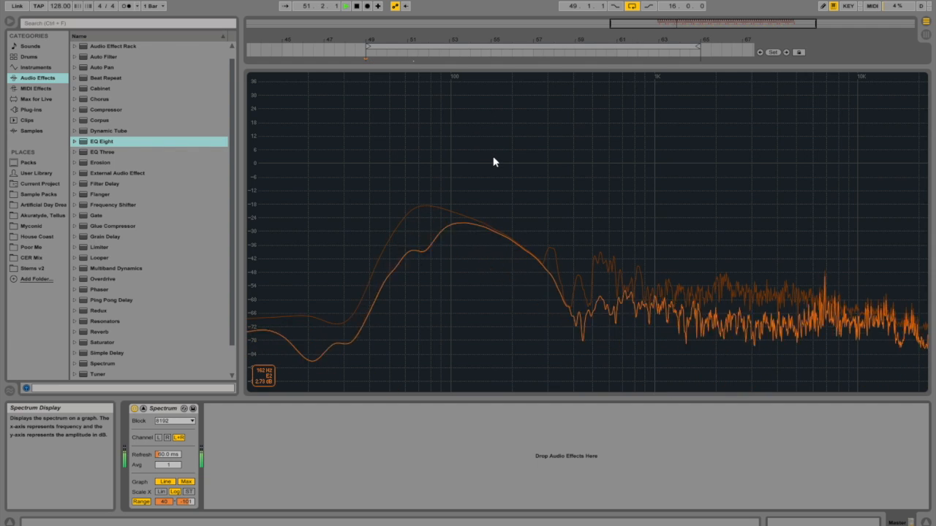
{"action": "double_click", "coordinate": [339, 261]}
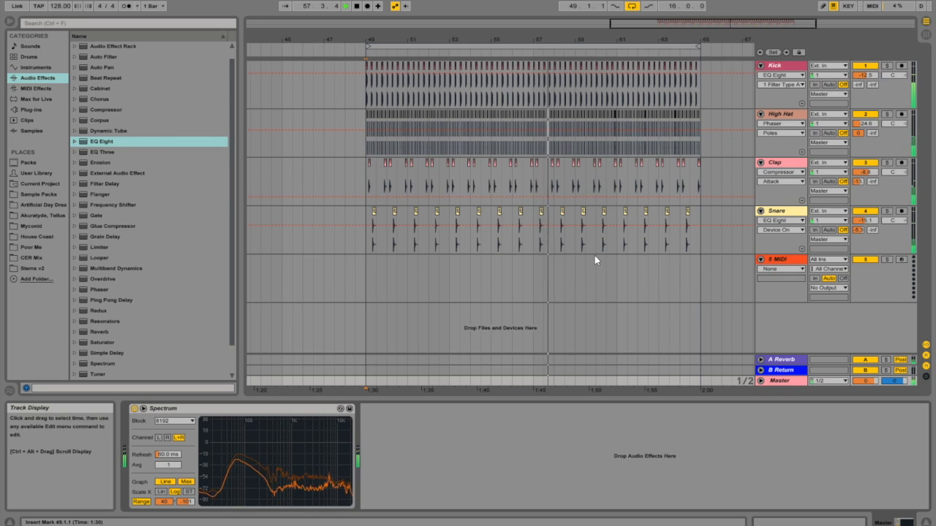
Step: Stop playback and save the Live Set
{"action": "key", "text": "alt+f"}
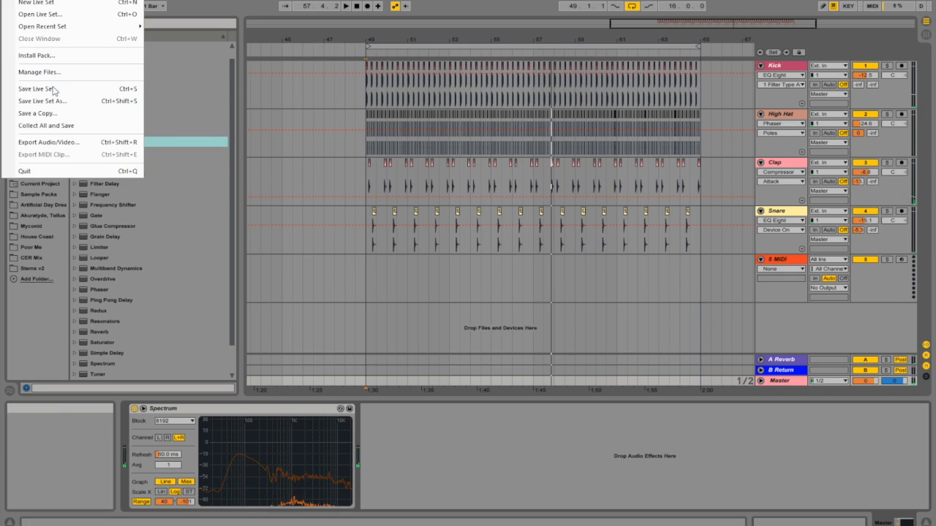
{"action": "left_click", "coordinate": [90, 88]}
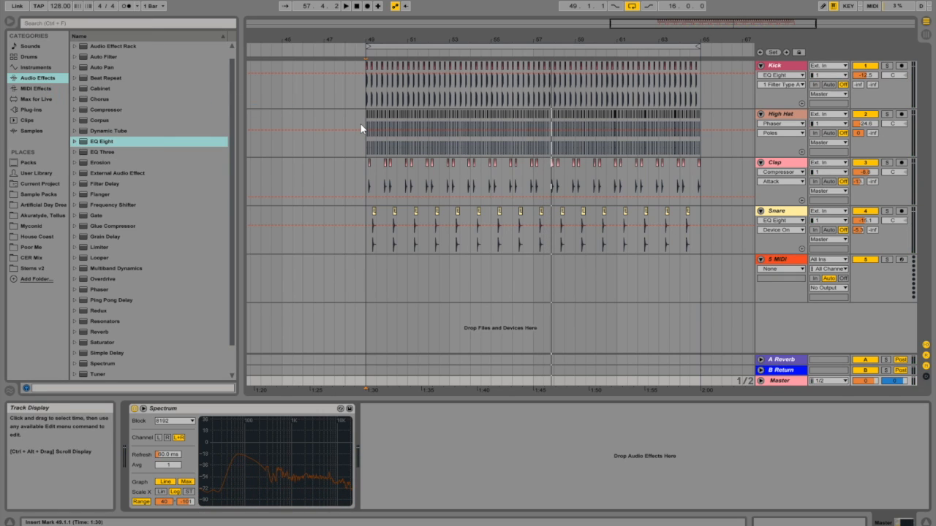